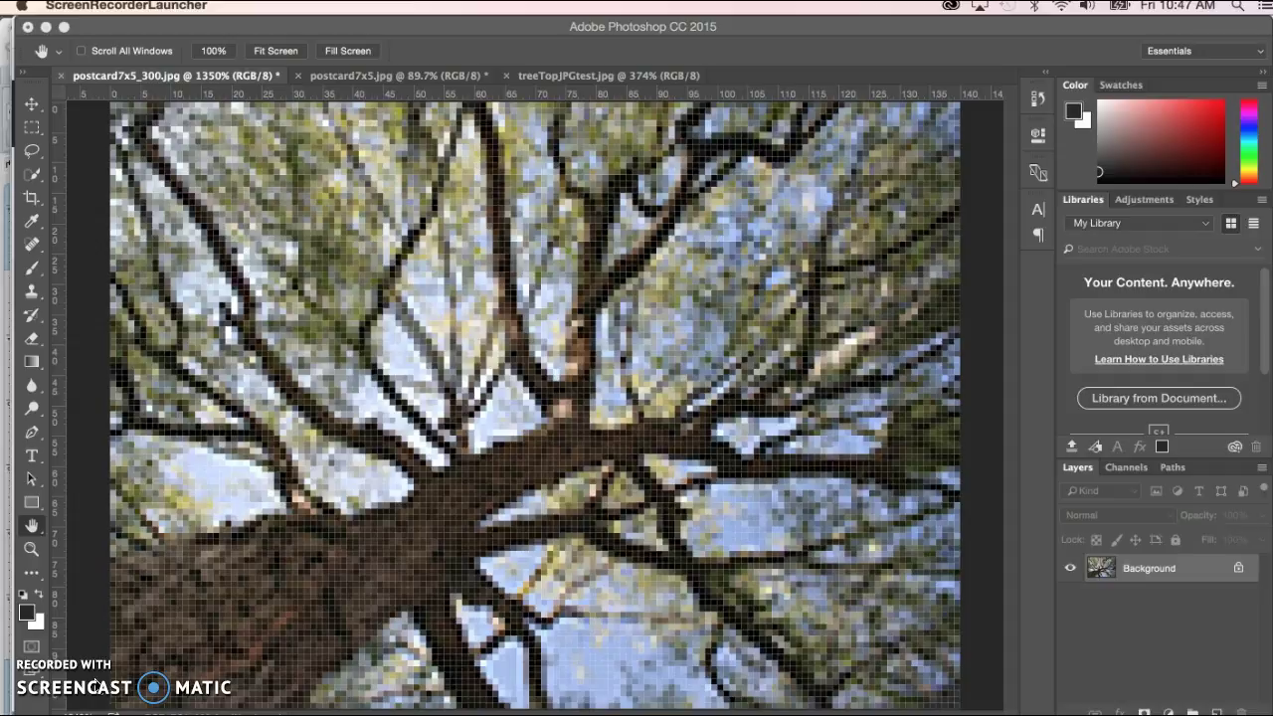
- Zoom into a small patch of the tree at 3200% so the trunk shows individual pixel blocks
left_click(85, 550)
left_click(31, 548)
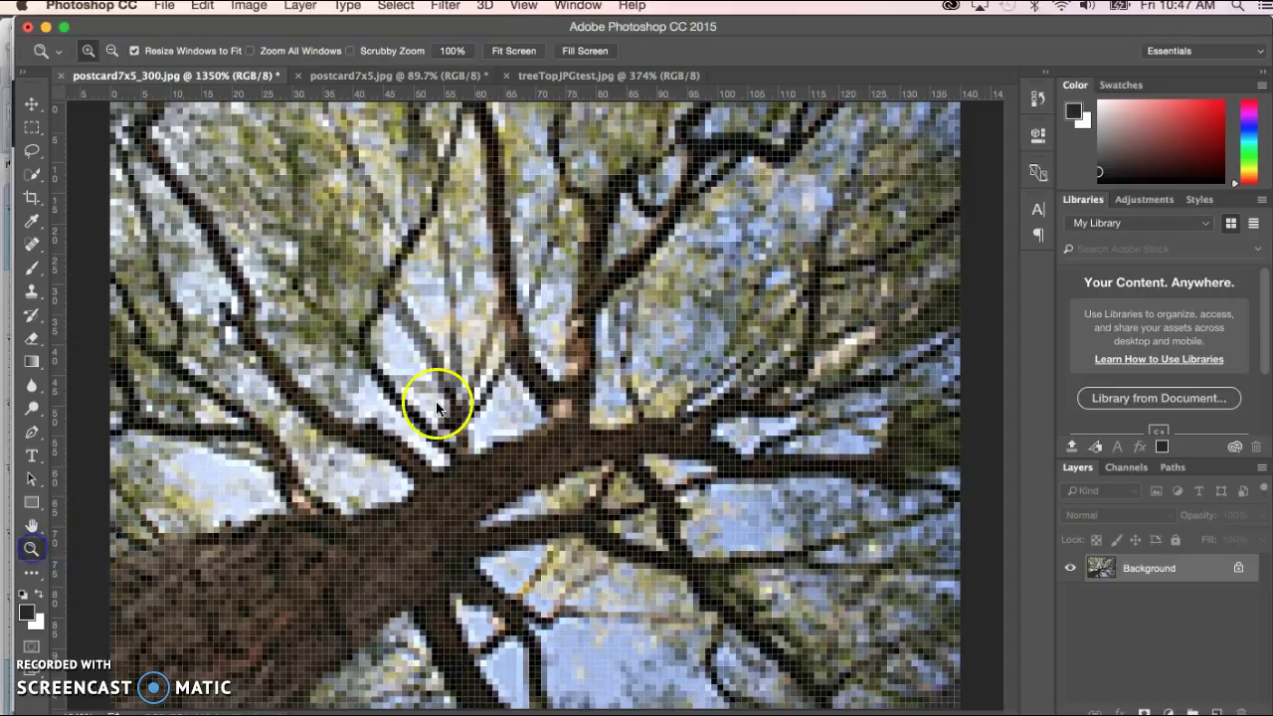
left_click_drag(440, 284, 658, 516)
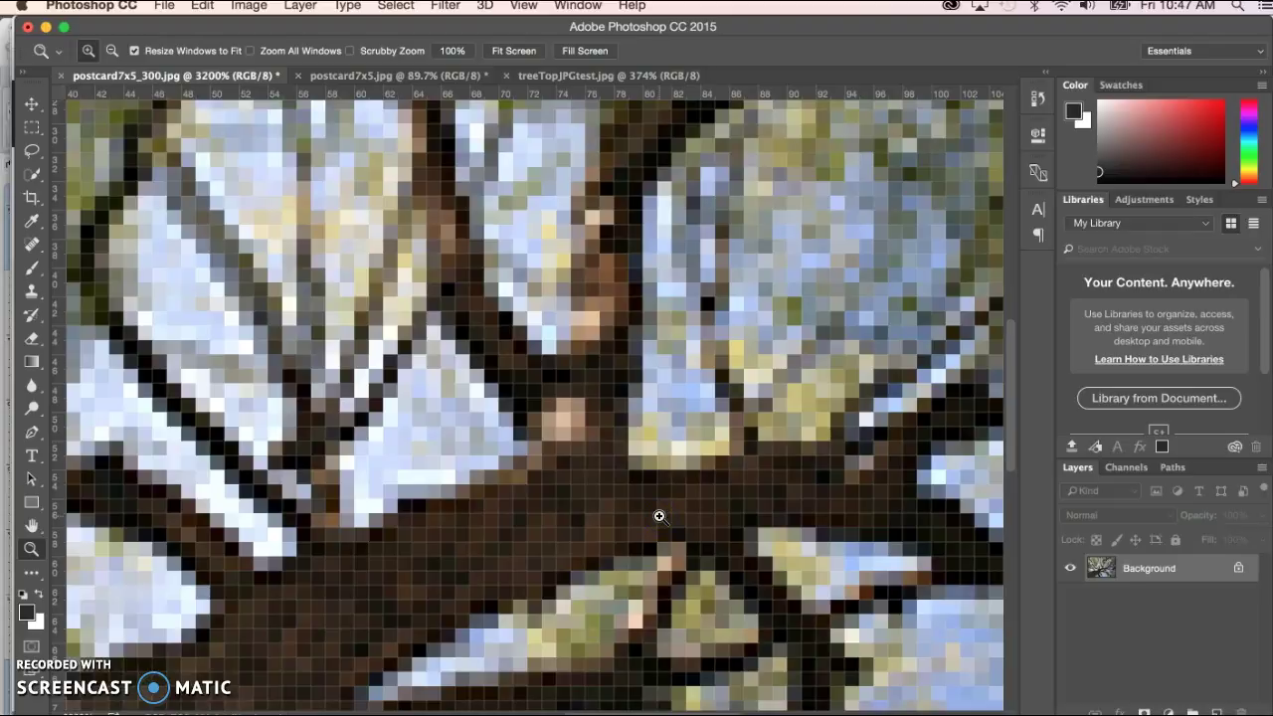
left_click(562, 484)
left_click(533, 487)
left_click(531, 483)
left_click(533, 479)
left_click(490, 364)
left_click(509, 483)
left_click(499, 479)
left_click(493, 459)
- Fit the image on screen, view treeTopJPGtest.jpg and postcard7x5.jpg, then return to postcard7x5_300.jpg
double_click(30, 527)
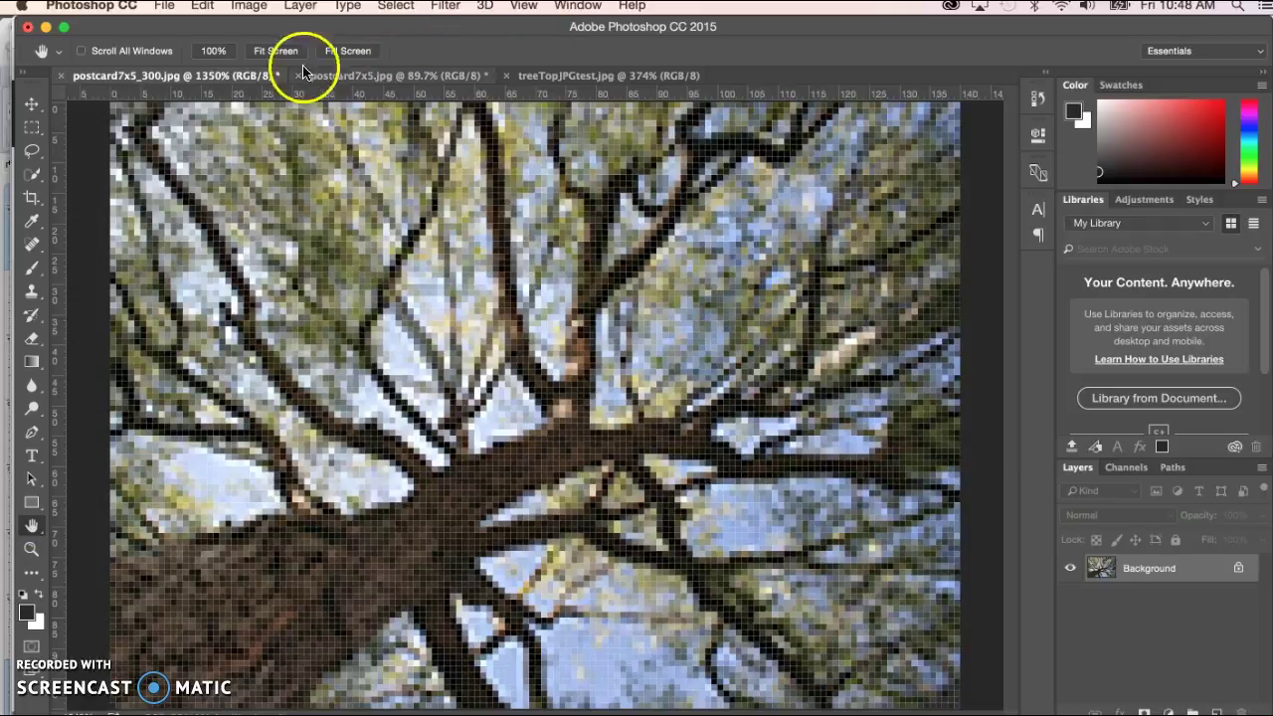
left_click(608, 77)
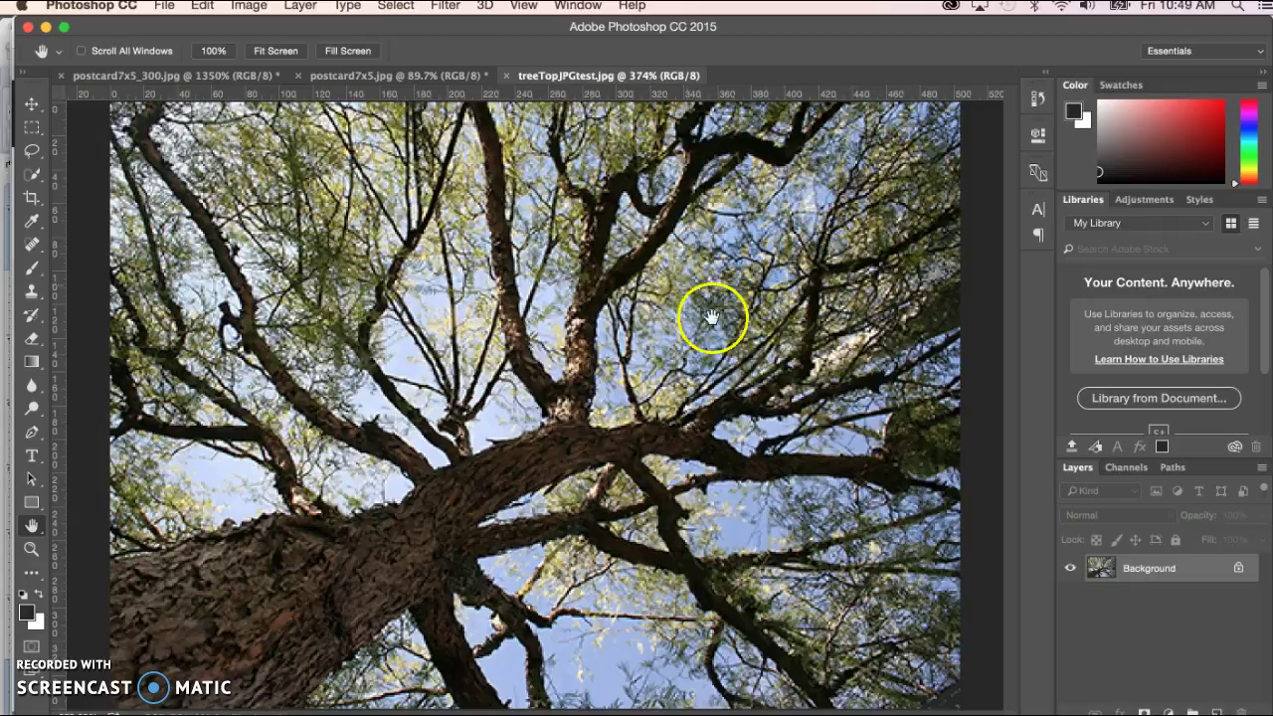
left_click(427, 81)
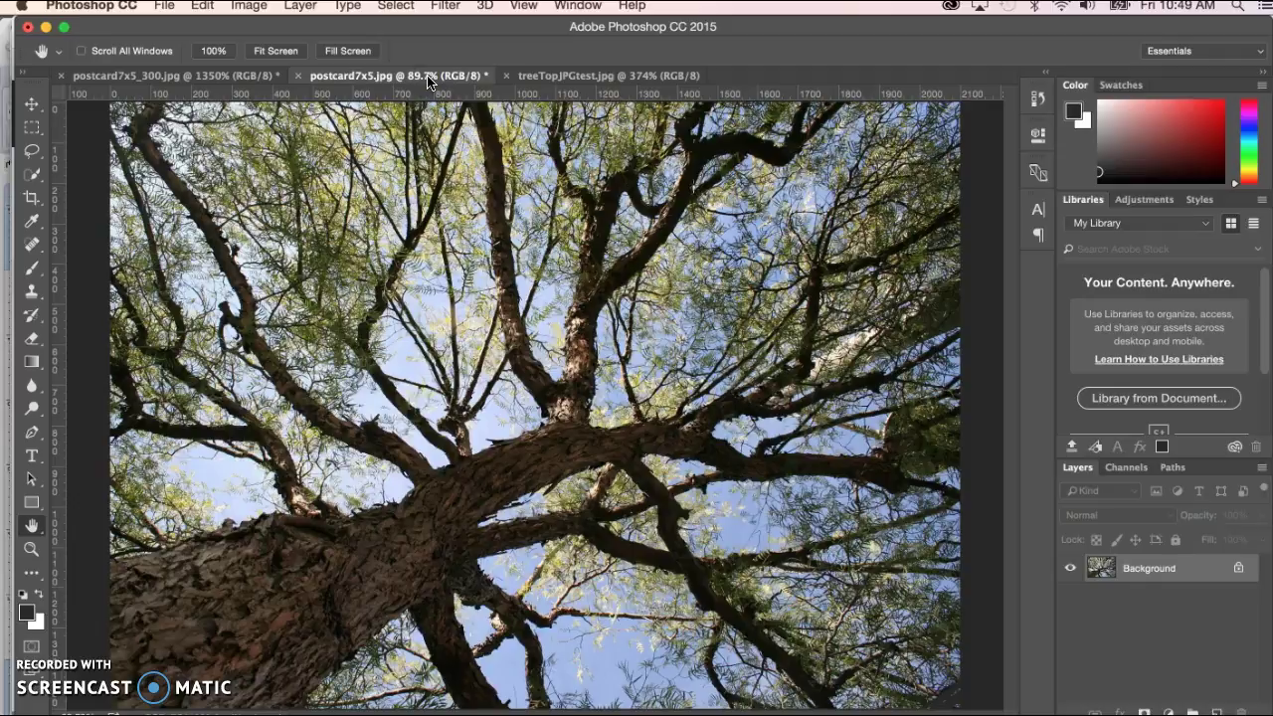
left_click(208, 81)
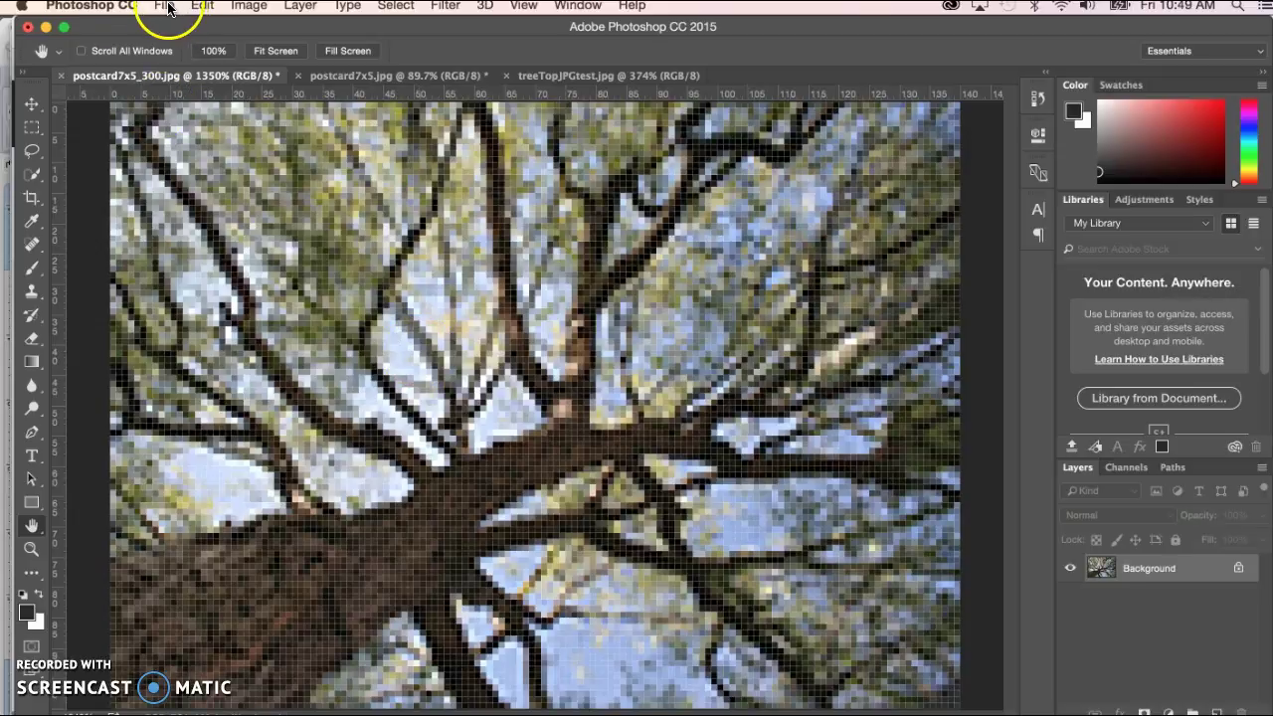
- Open Image Size, enable Resample keeping Preserve Details, and zoom the preview to 500%
left_click(239, 8)
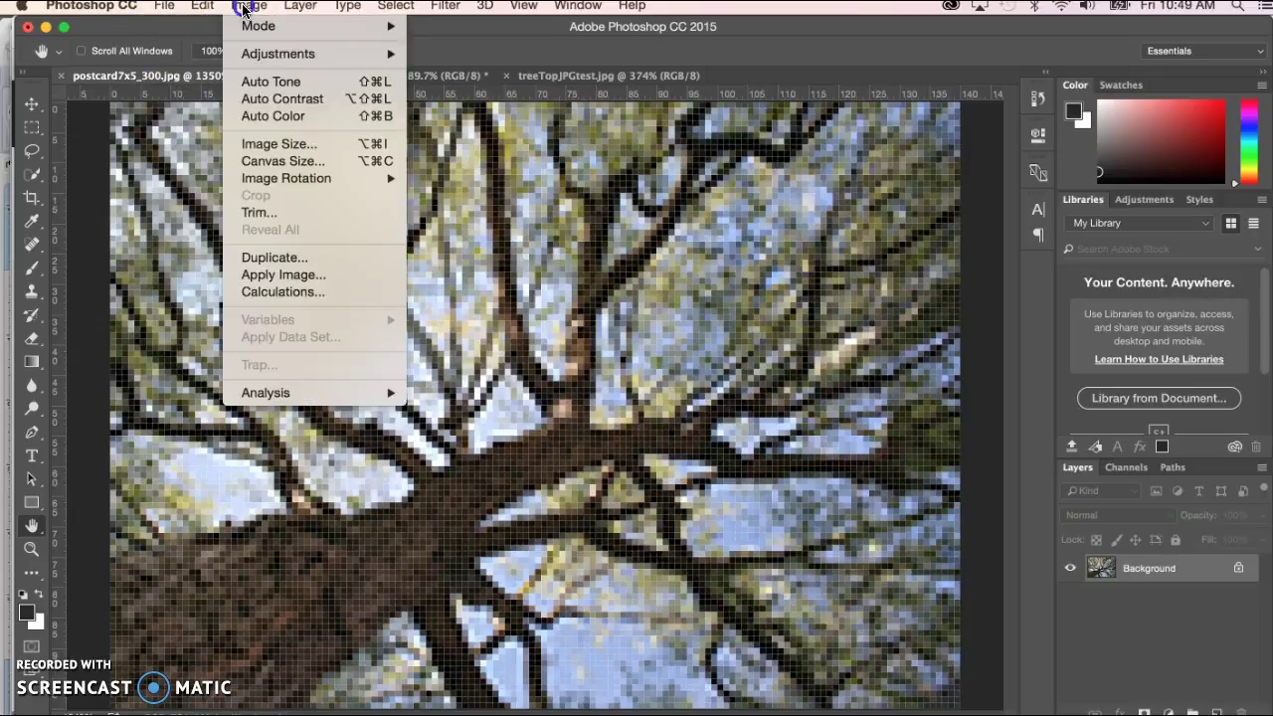
left_click(265, 145)
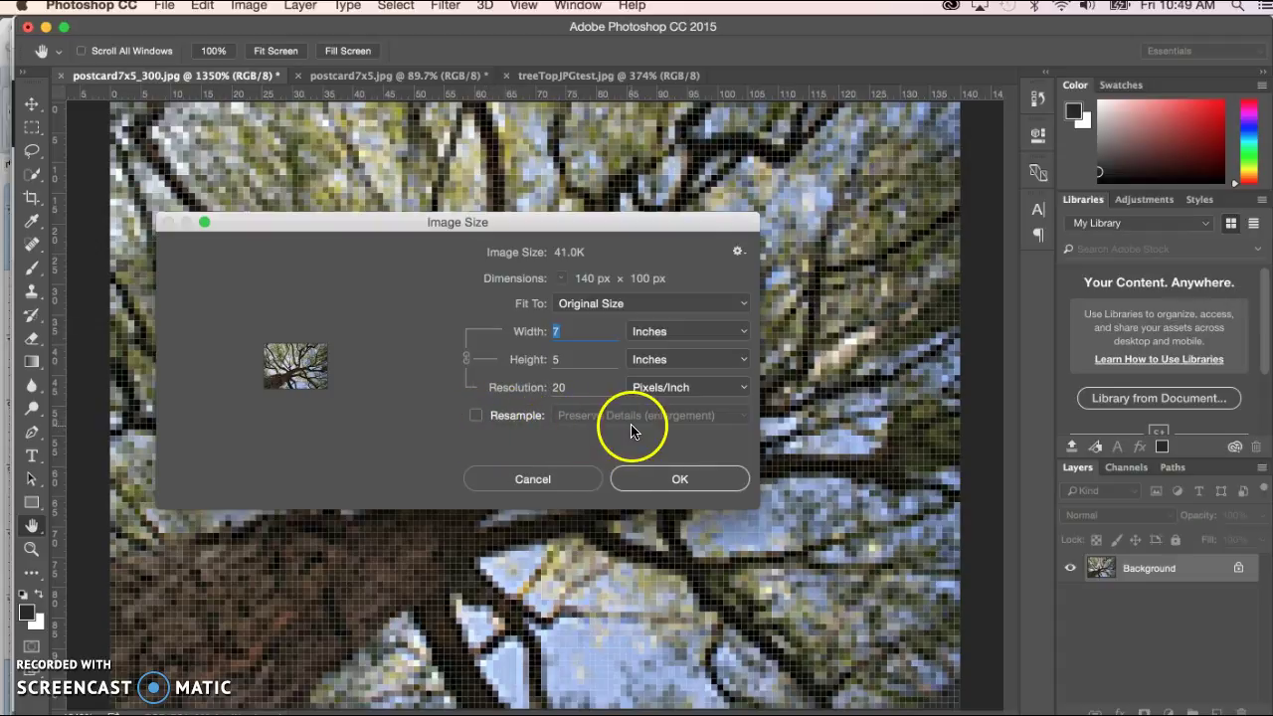
left_click(477, 421)
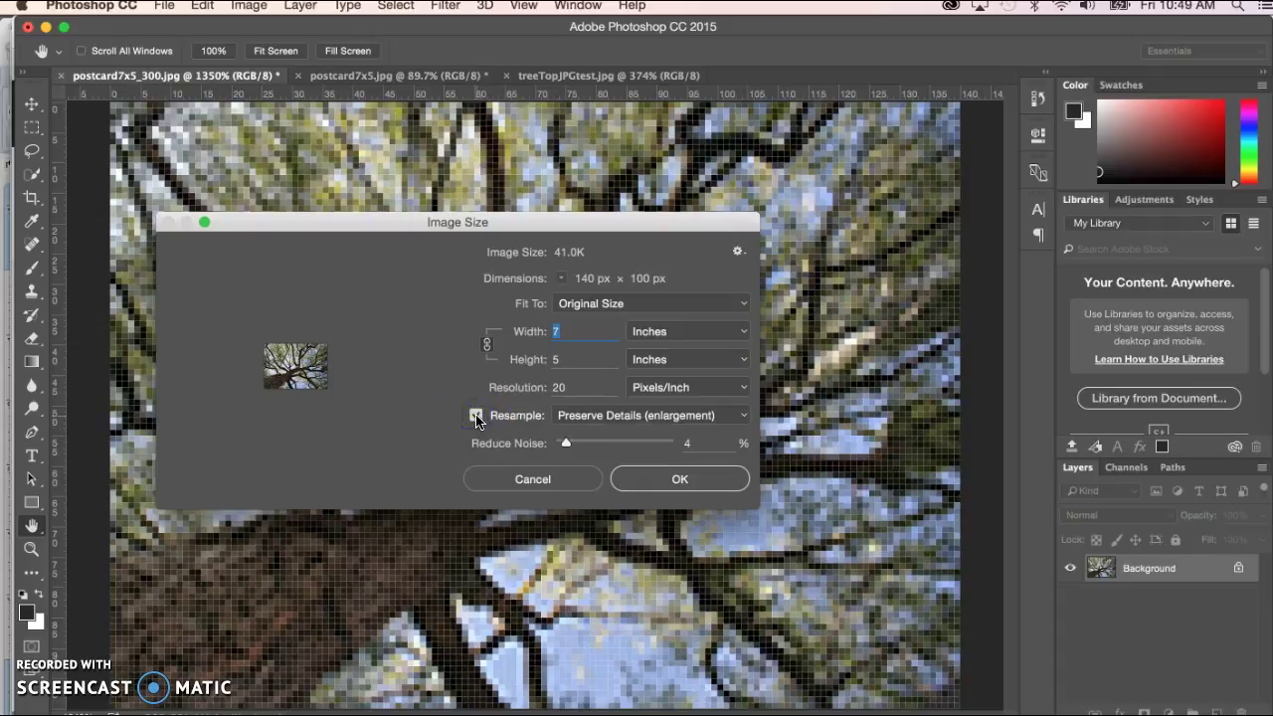
left_click(746, 419)
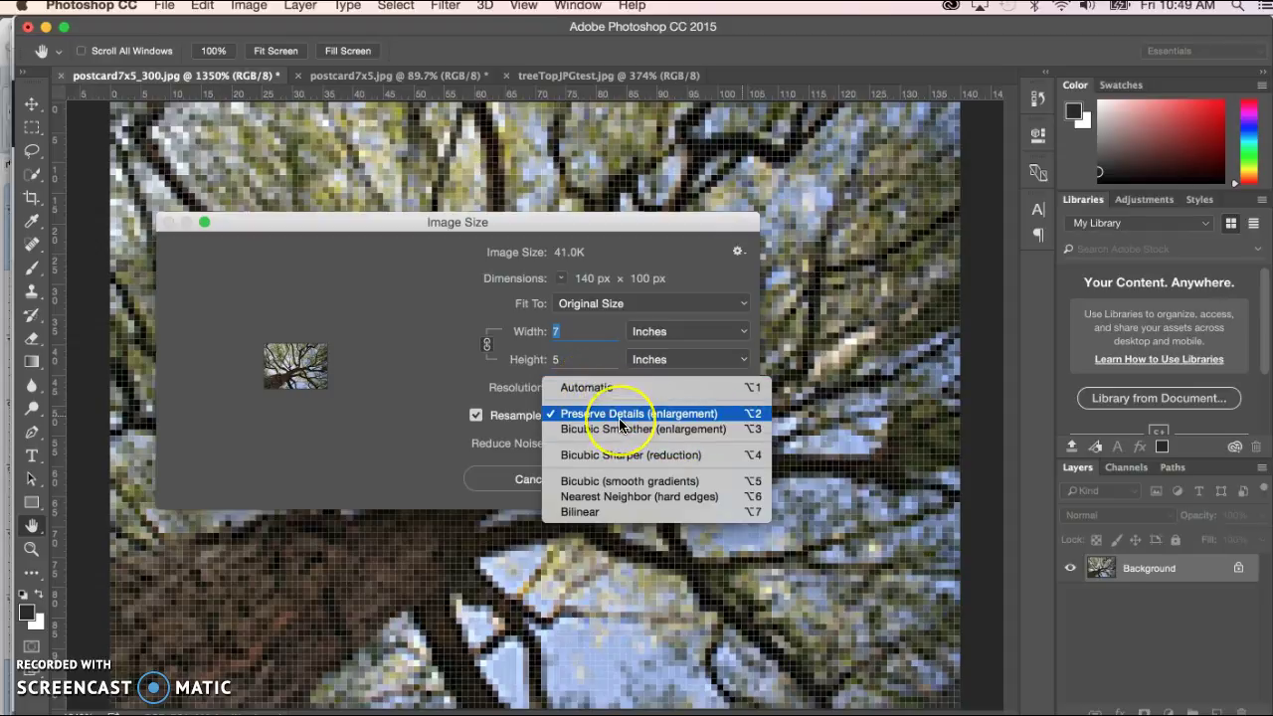
left_click(398, 367)
mouse_move(295, 366)
left_click(333, 476)
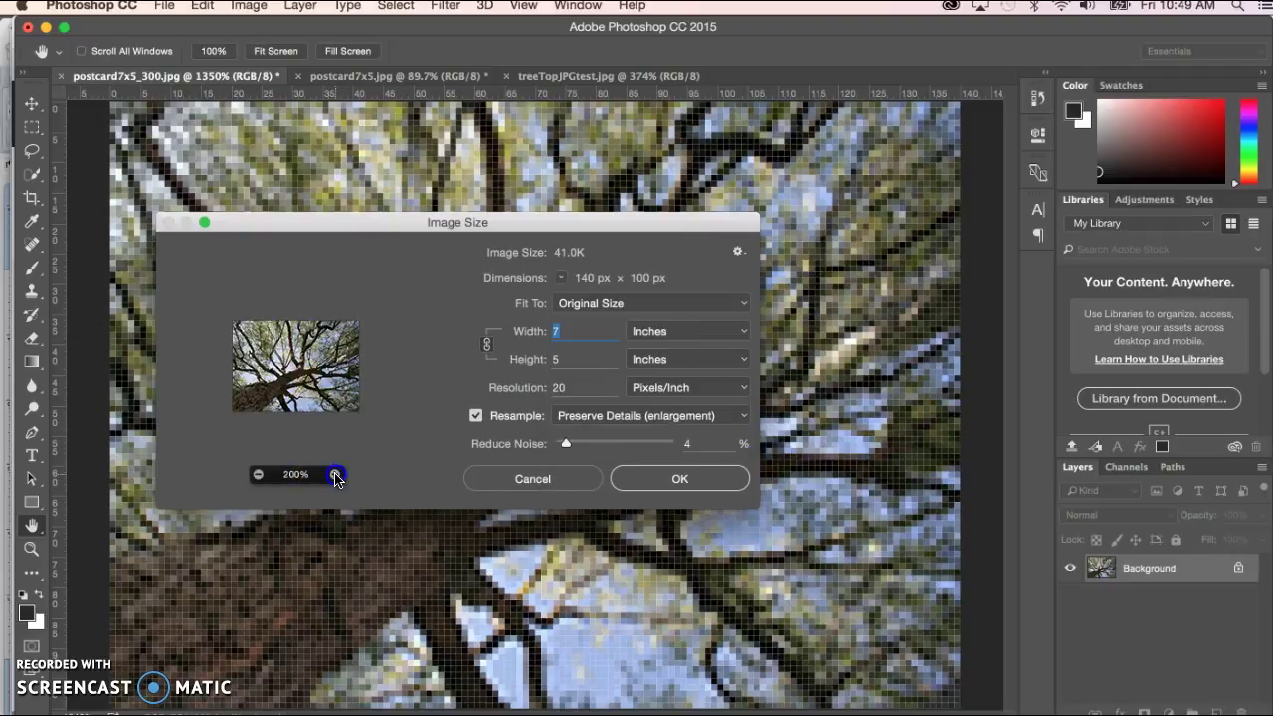
left_click(335, 476)
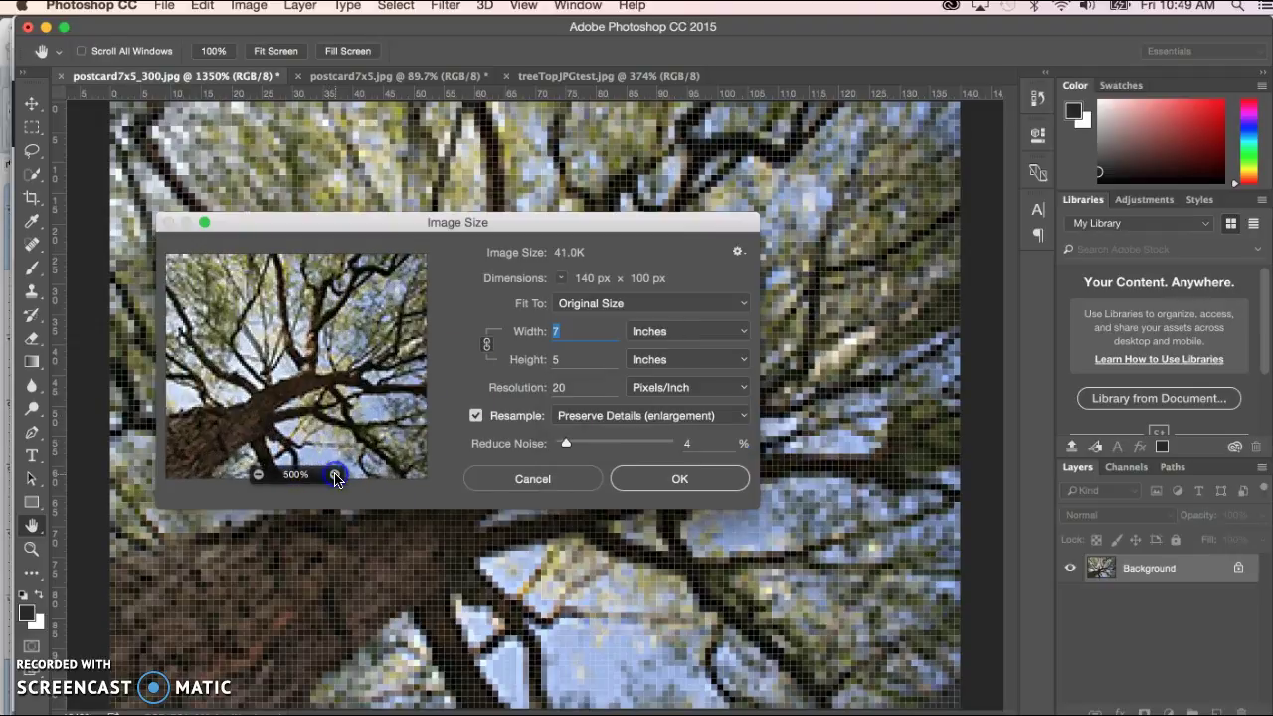
left_click(346, 451)
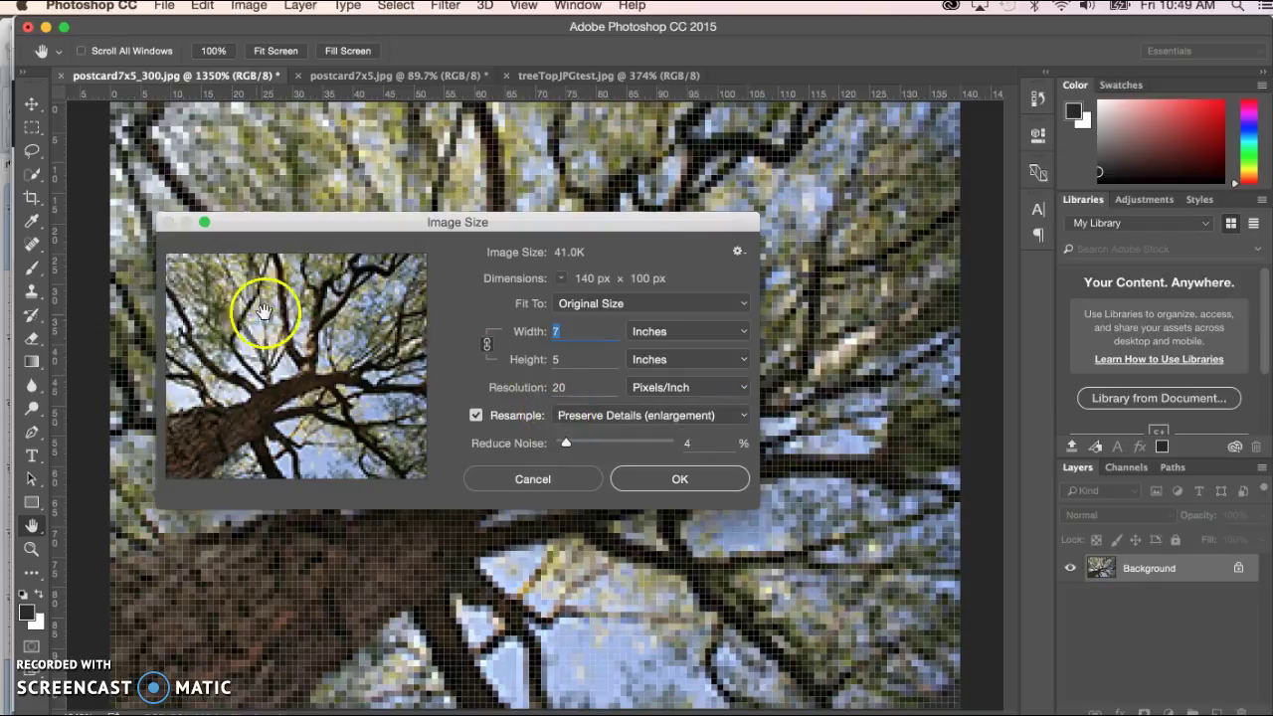
- Try Bicubic Smoother resampling, then revert to Preserve Details (enlargement)
left_click(741, 415)
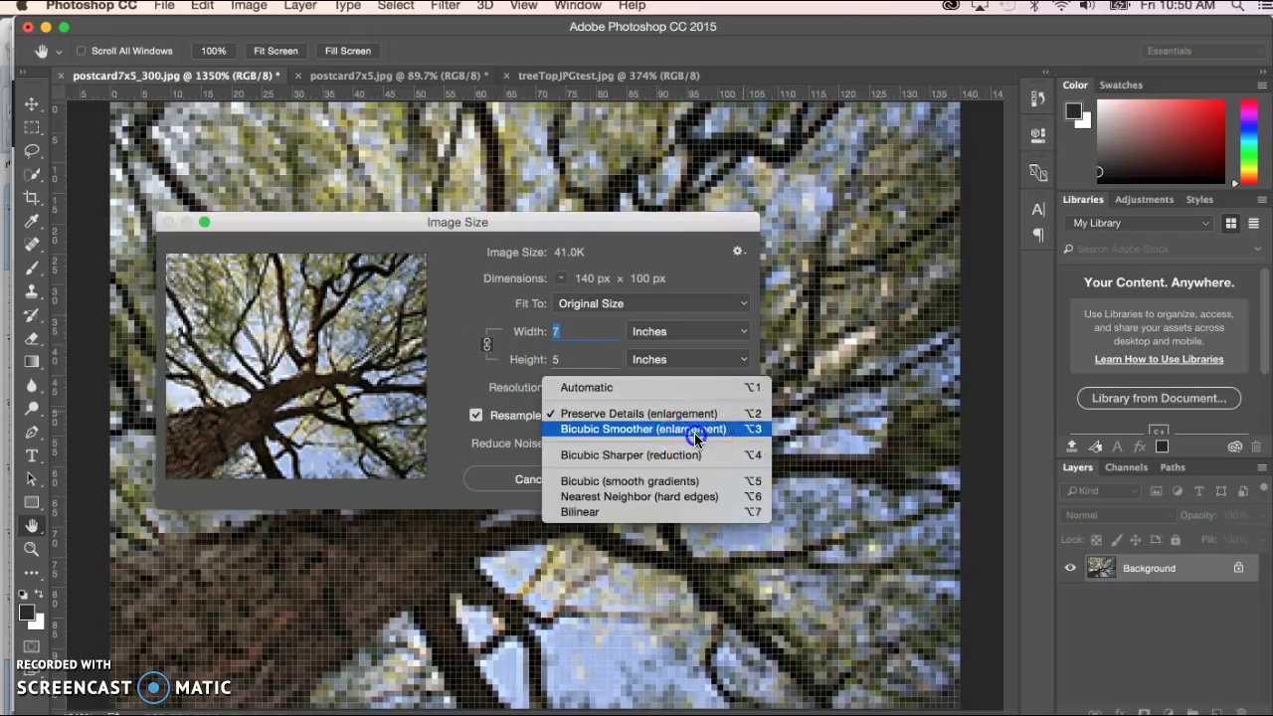
left_click(696, 434)
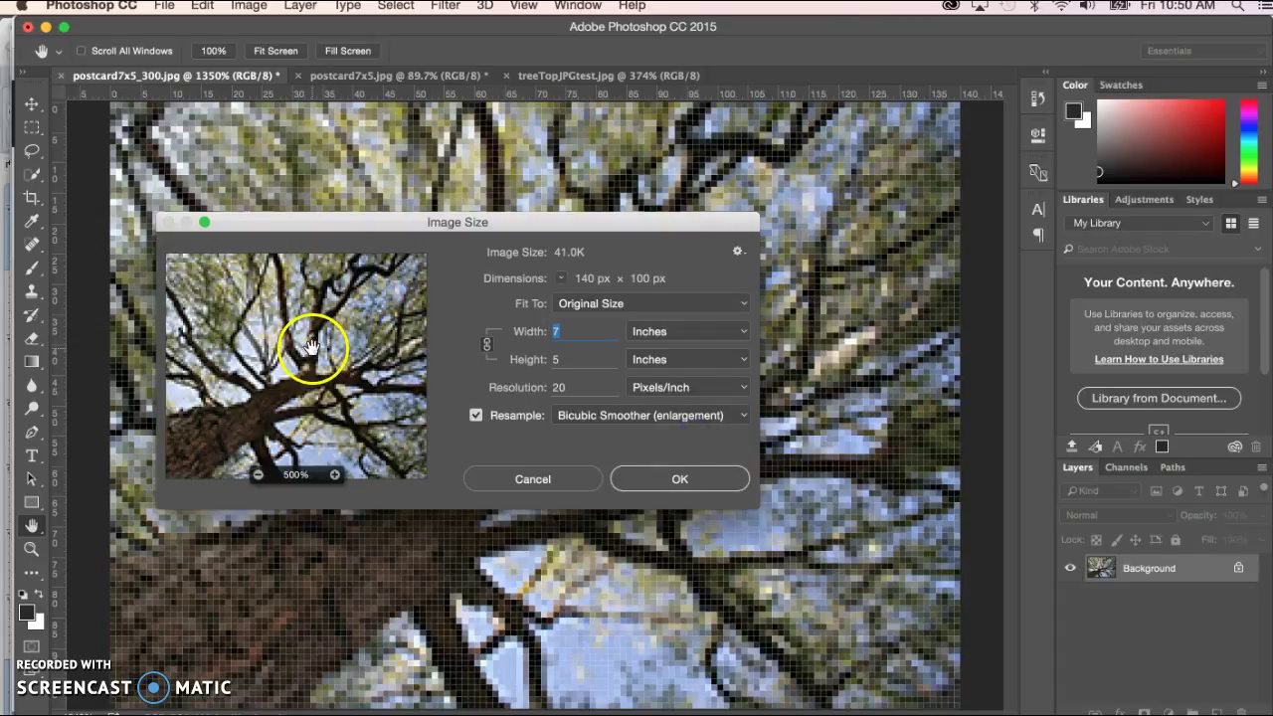
left_click(744, 415)
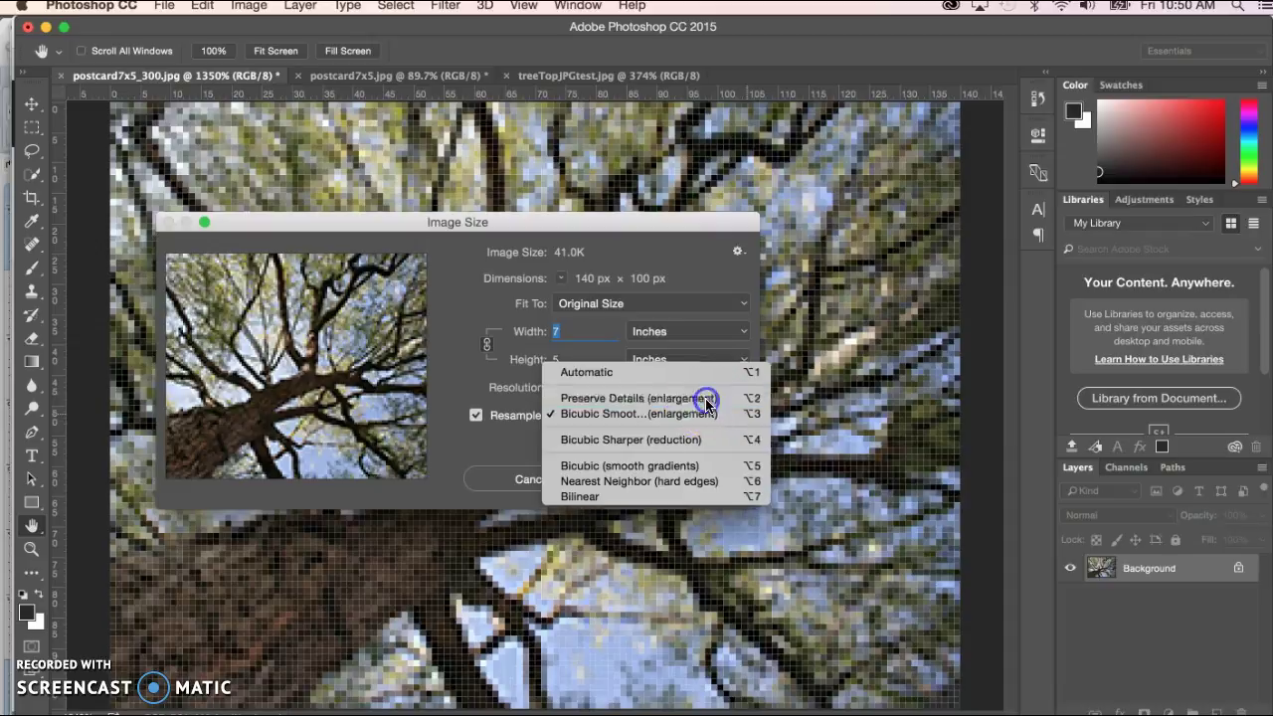
left_click(707, 403)
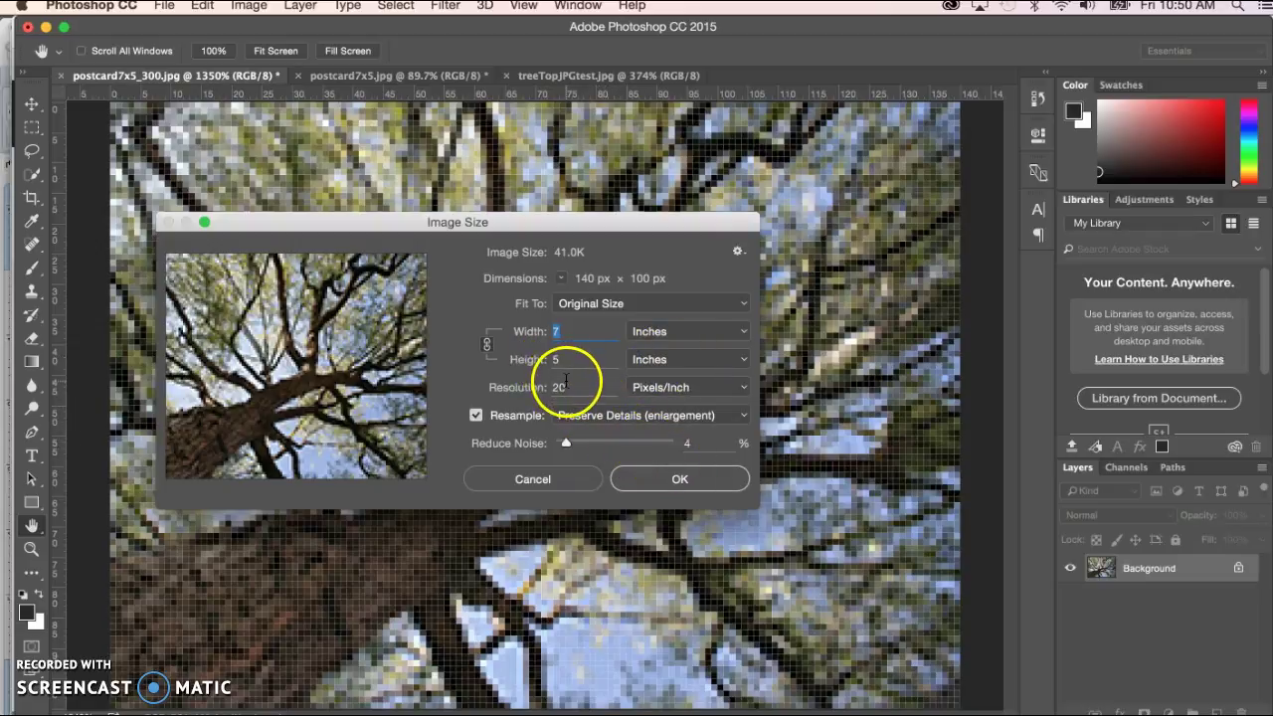
- Set Resolution to 300 ppi (2100×1500 px) and zoom the preview out to inspect the branches
left_click(487, 387)
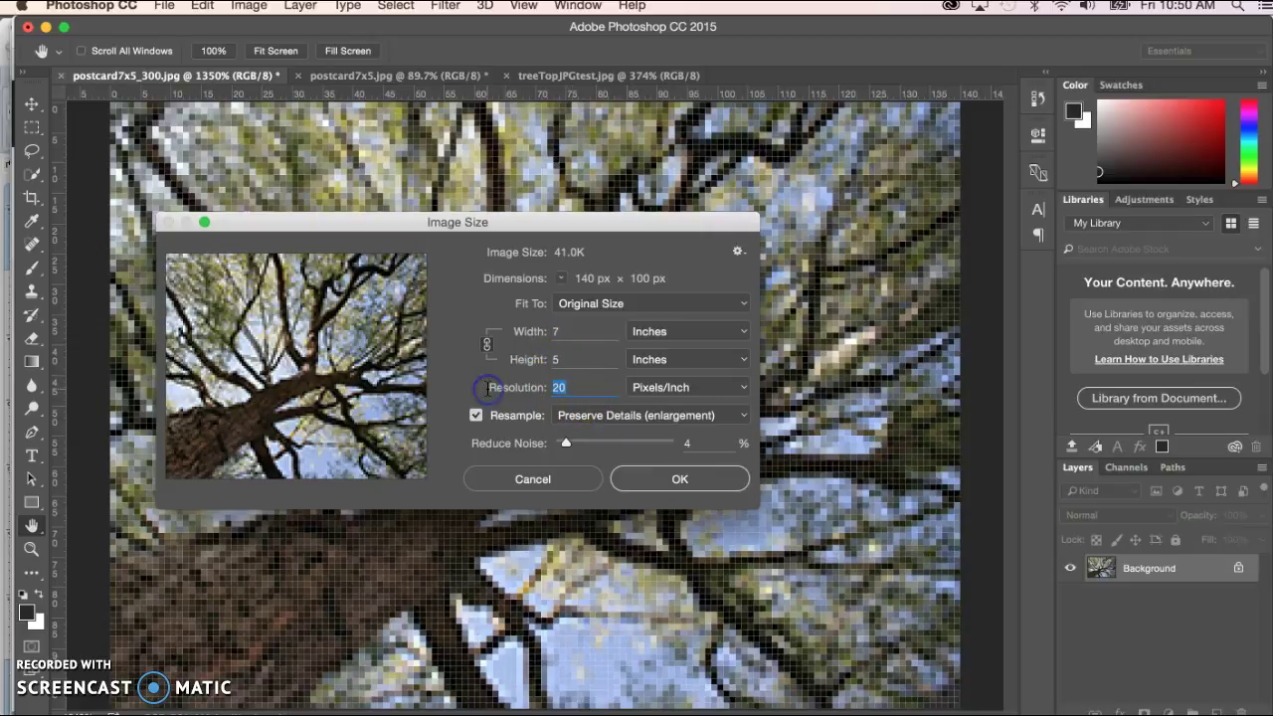
type("300")
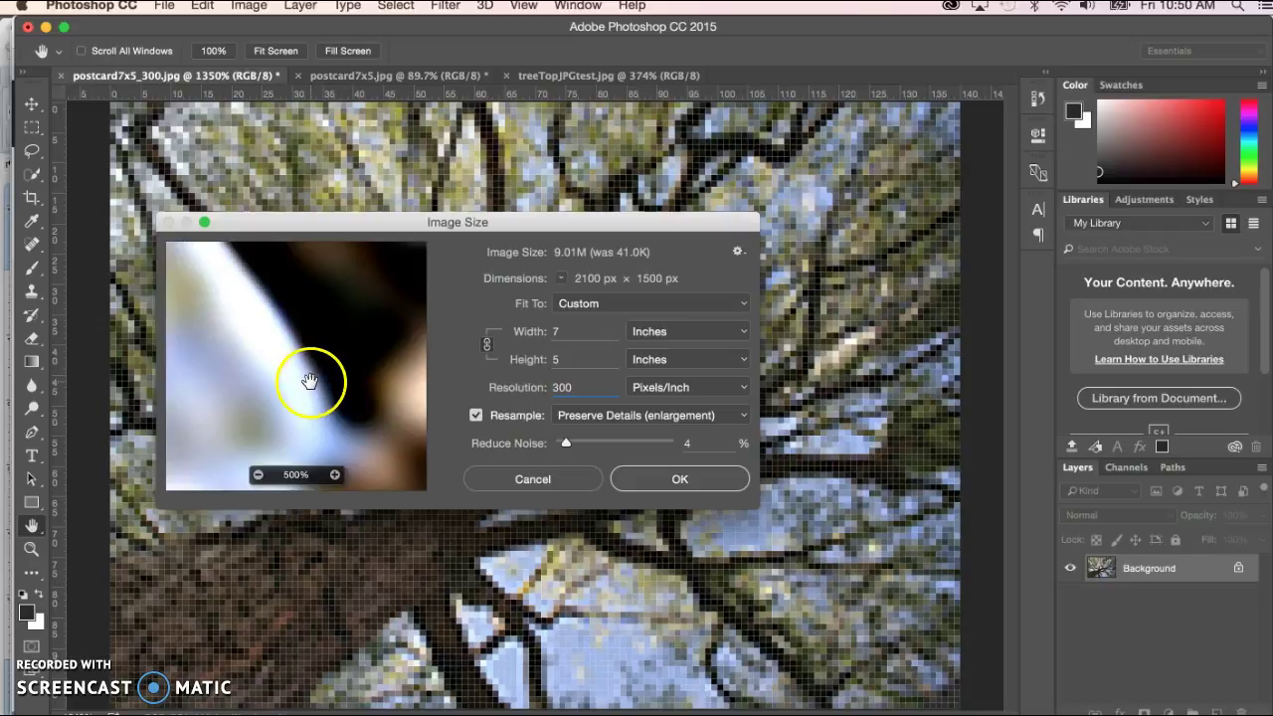
left_click(266, 383)
left_click_drag(265, 383, 239, 355)
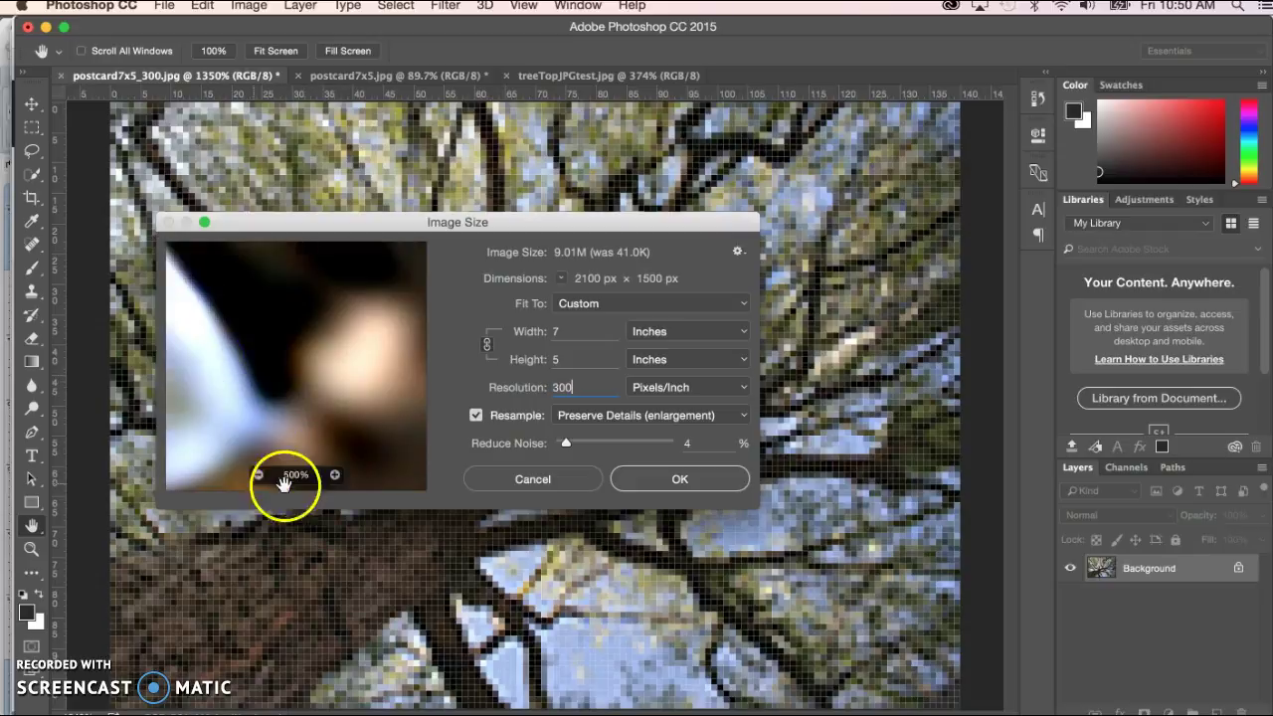
left_click(257, 475)
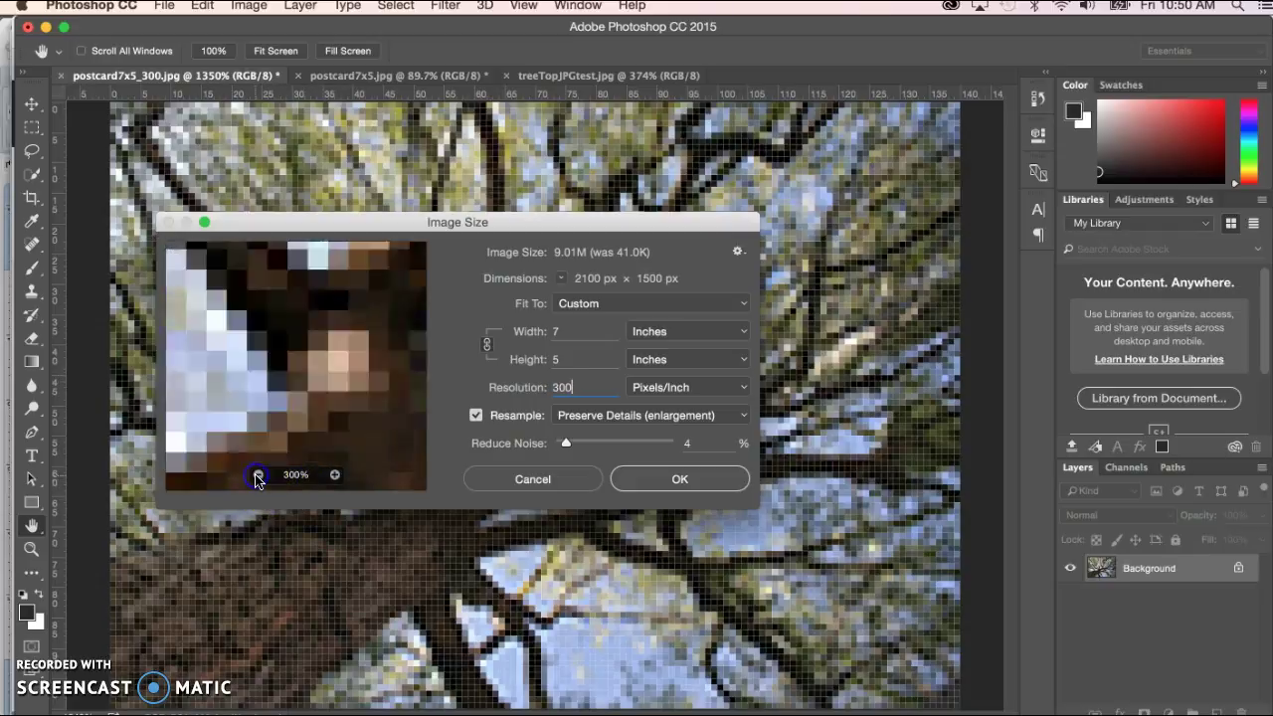
left_click(257, 476)
left_click(258, 475)
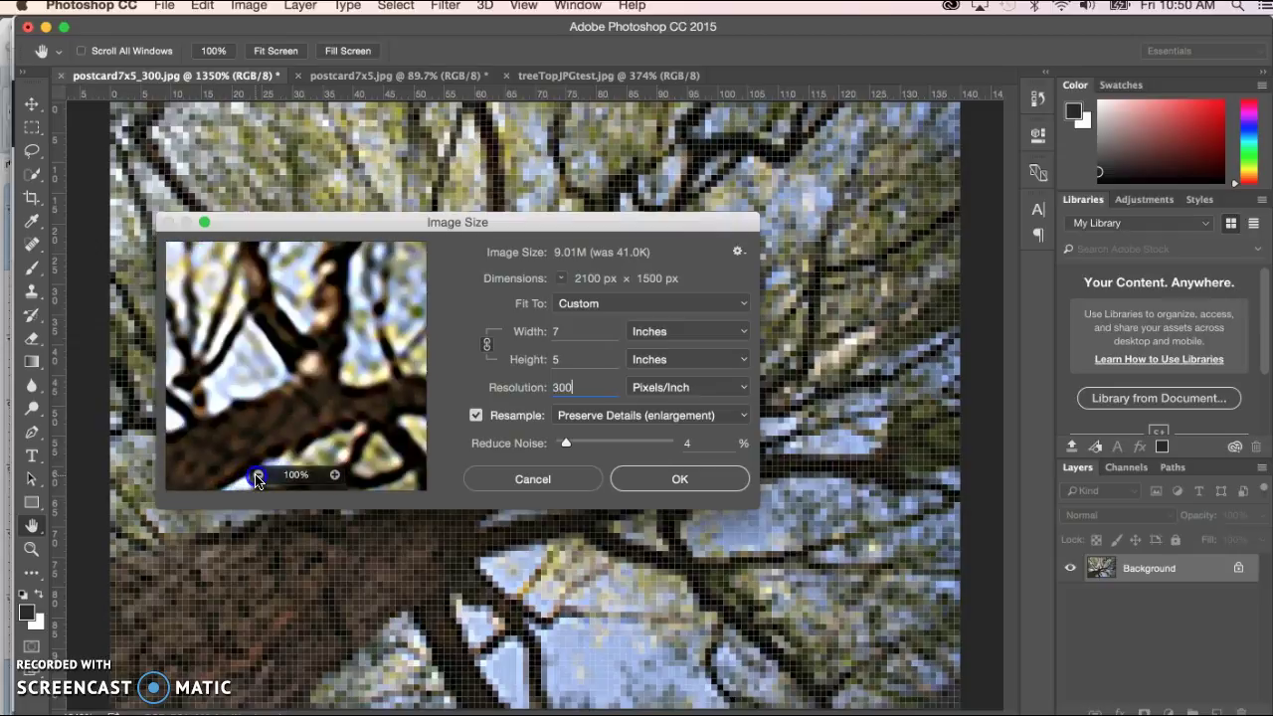
left_click(335, 475)
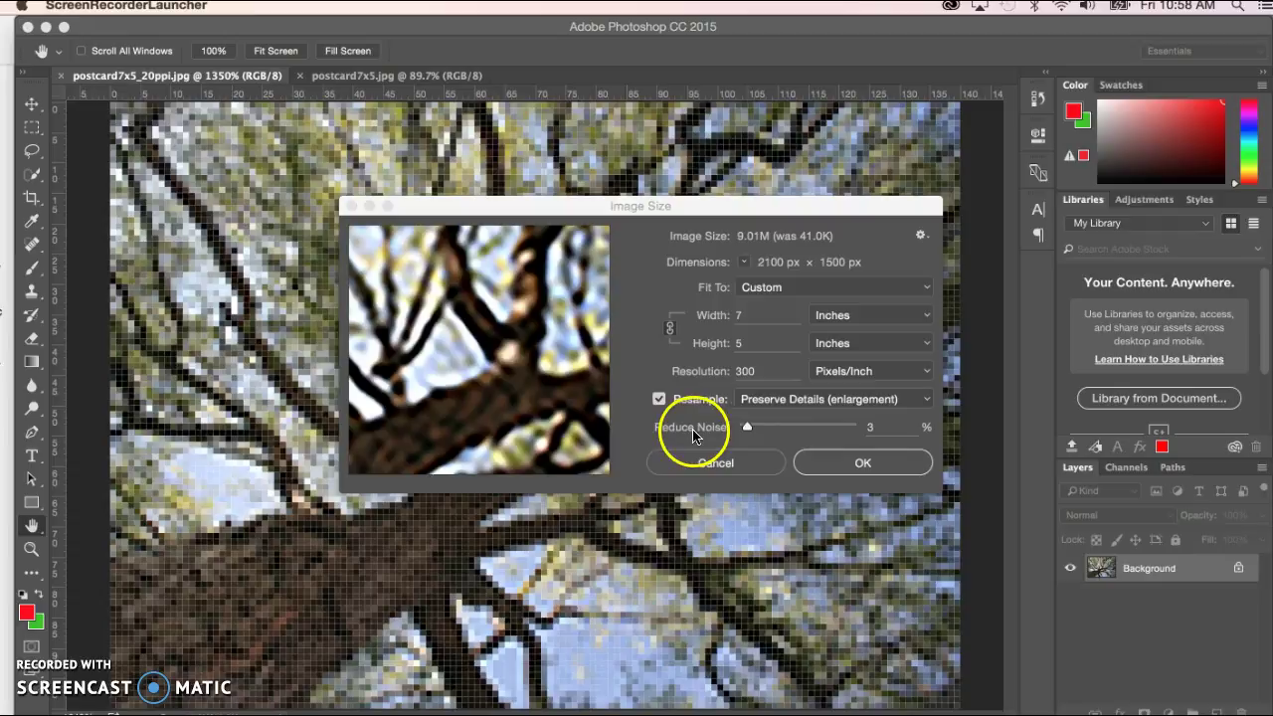
- Adjust Reduce Noise, raising it to 87% and then lowering it to 31%
left_click(748, 428)
left_click_drag(748, 428, 842, 432)
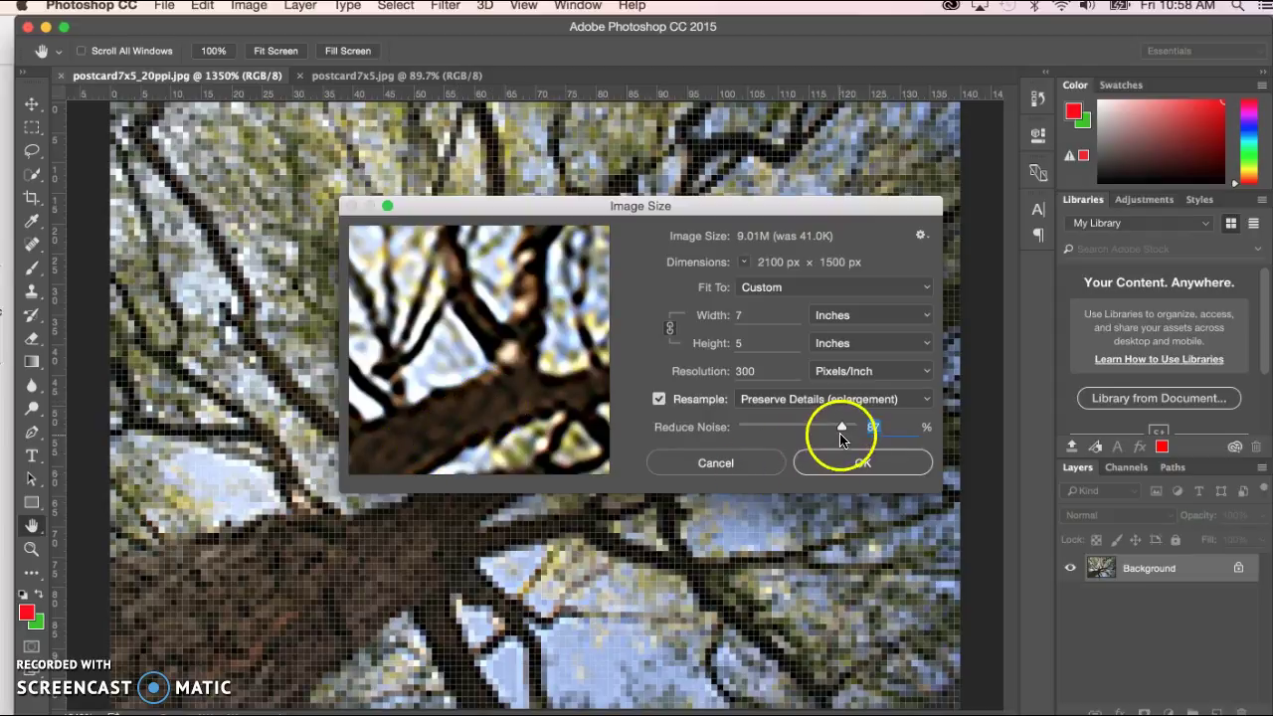
left_click_drag(841, 426, 750, 427)
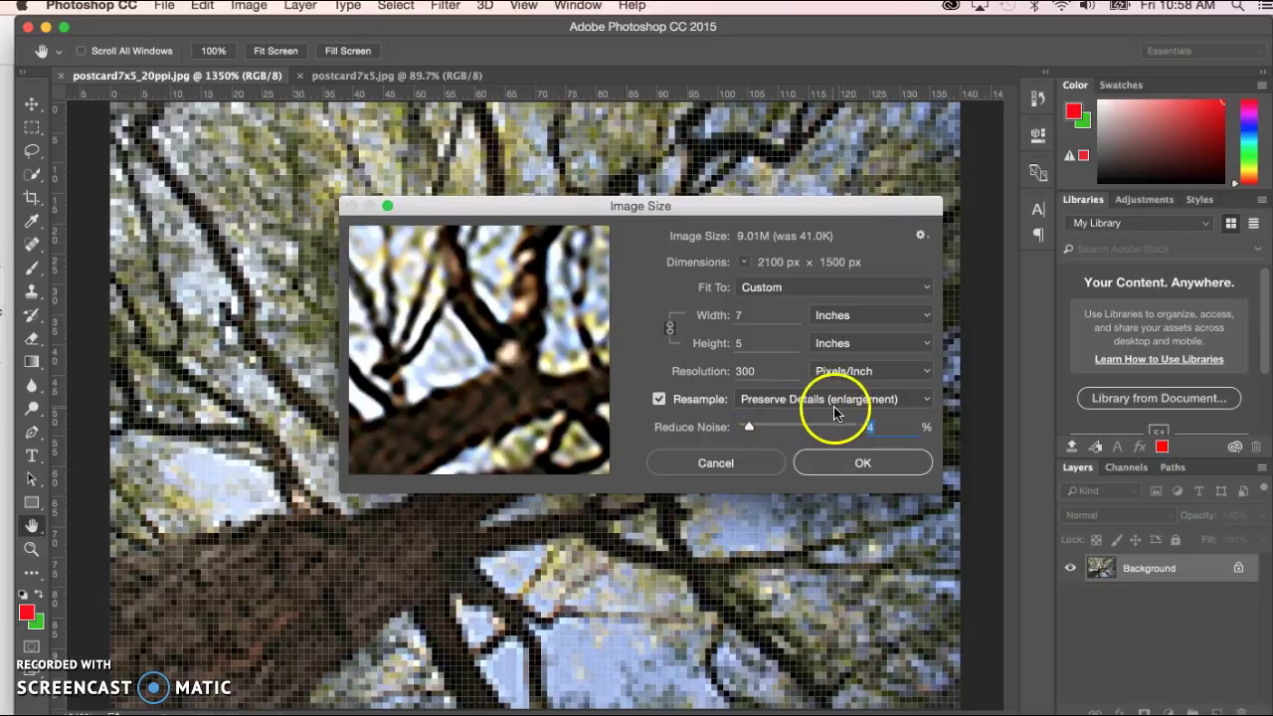
- Switch resampling to Bicubic Smoother (enlargement) and pan the preview over the enlarged branches
left_click(931, 401)
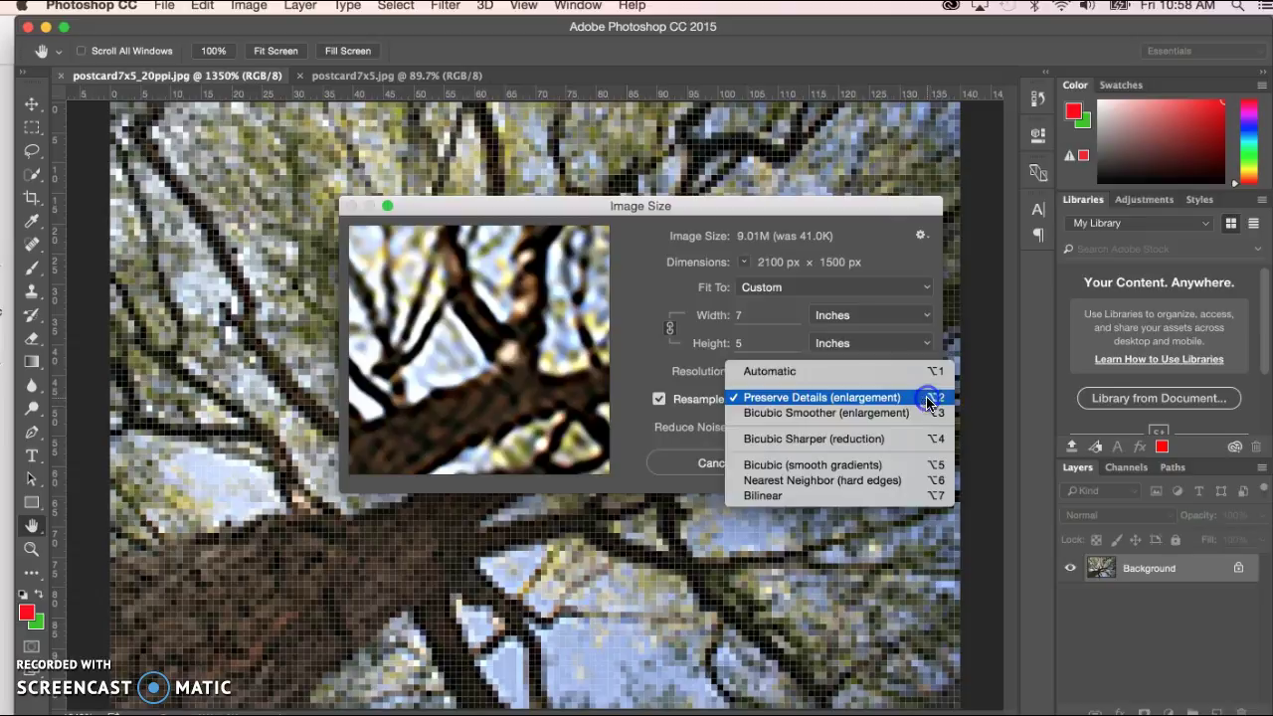
left_click(859, 412)
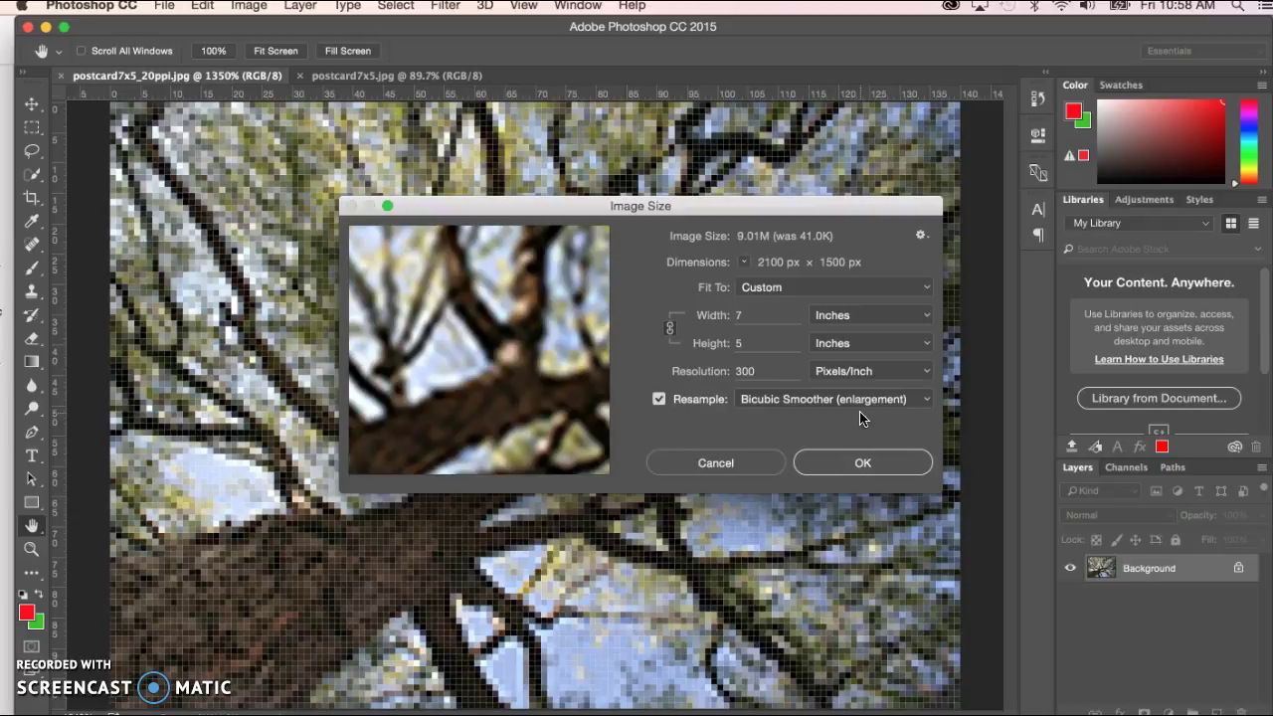
mouse_move(478, 349)
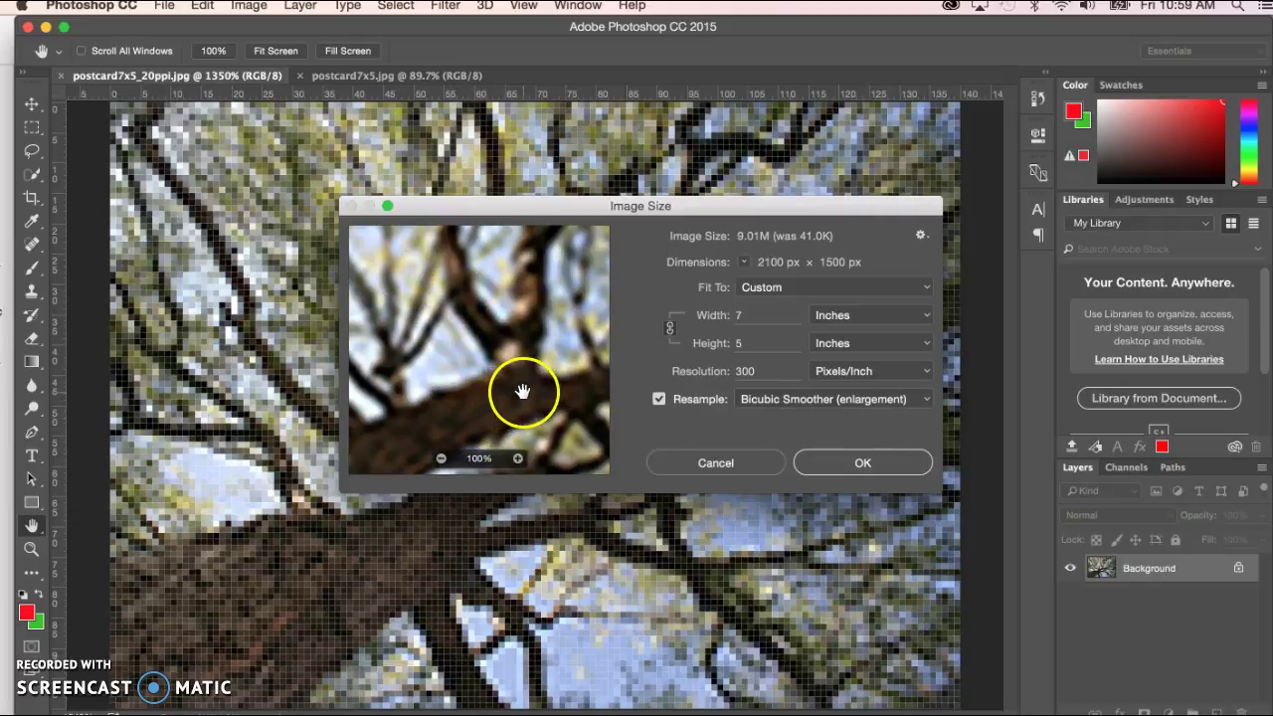
left_click_drag(522, 391, 512, 335)
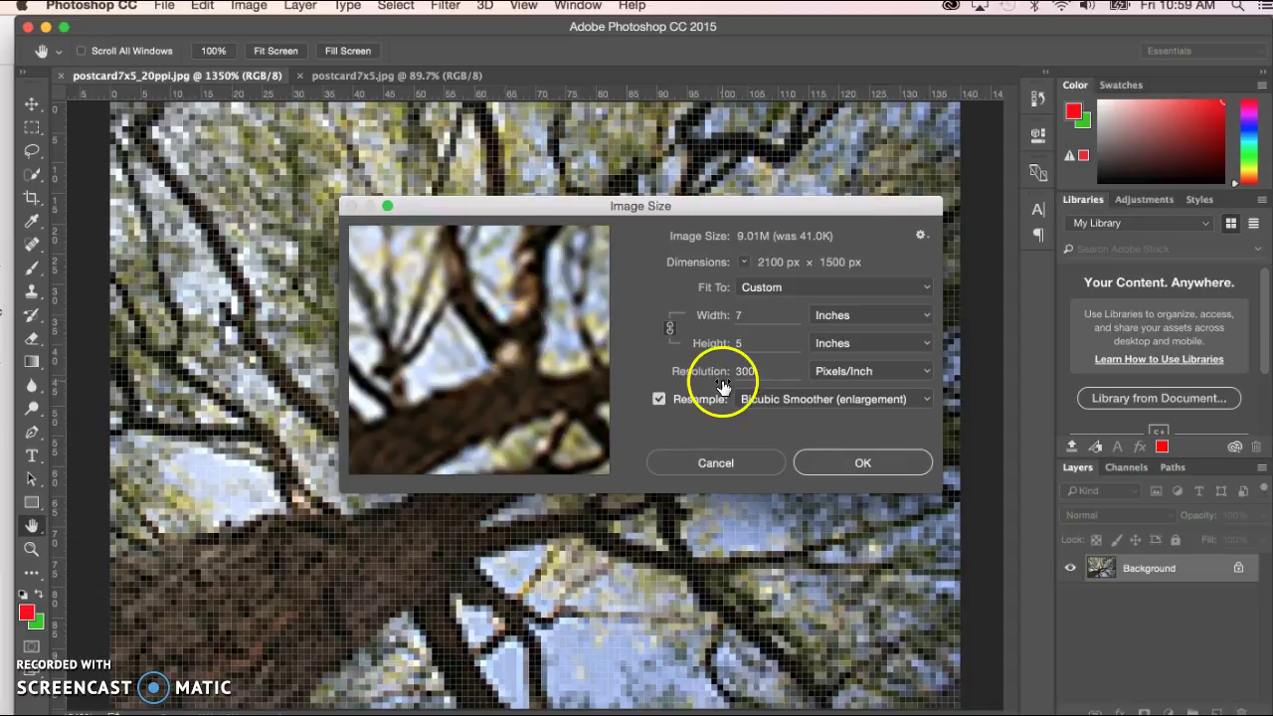
left_click(876, 462)
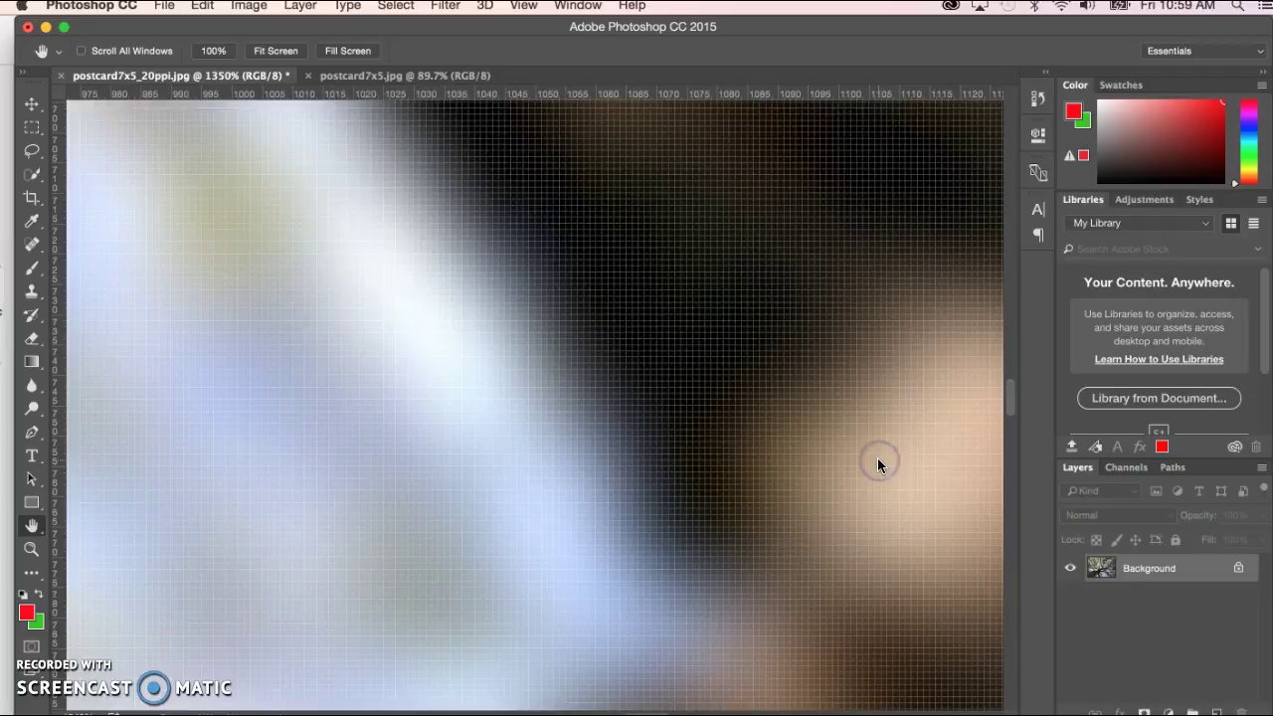
left_click_drag(877, 464, 726, 423)
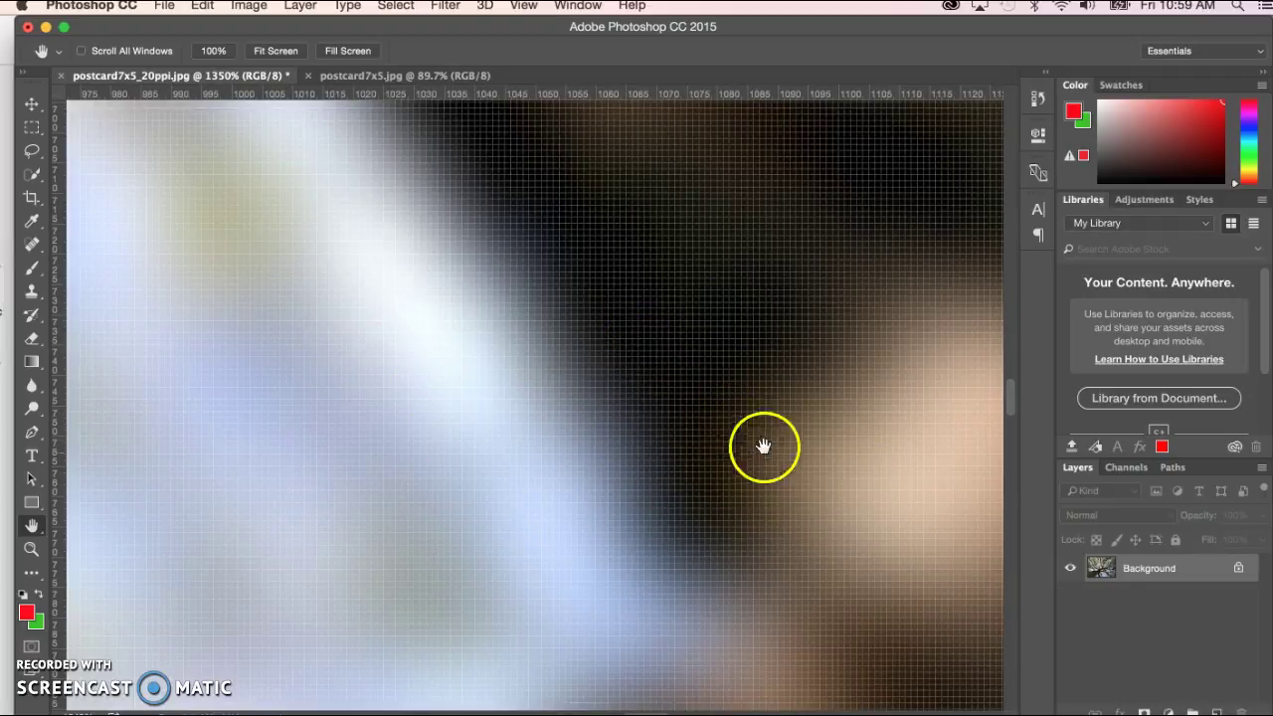
left_click_drag(727, 424, 775, 414)
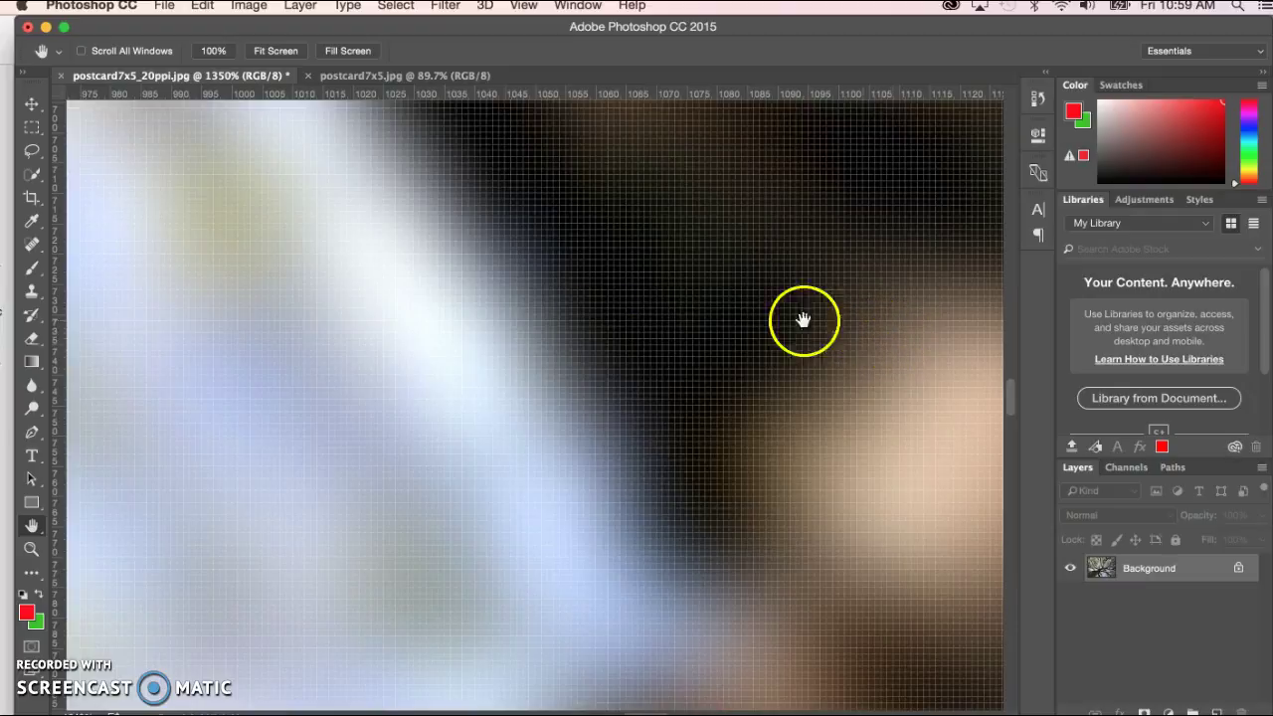
double_click(31, 527)
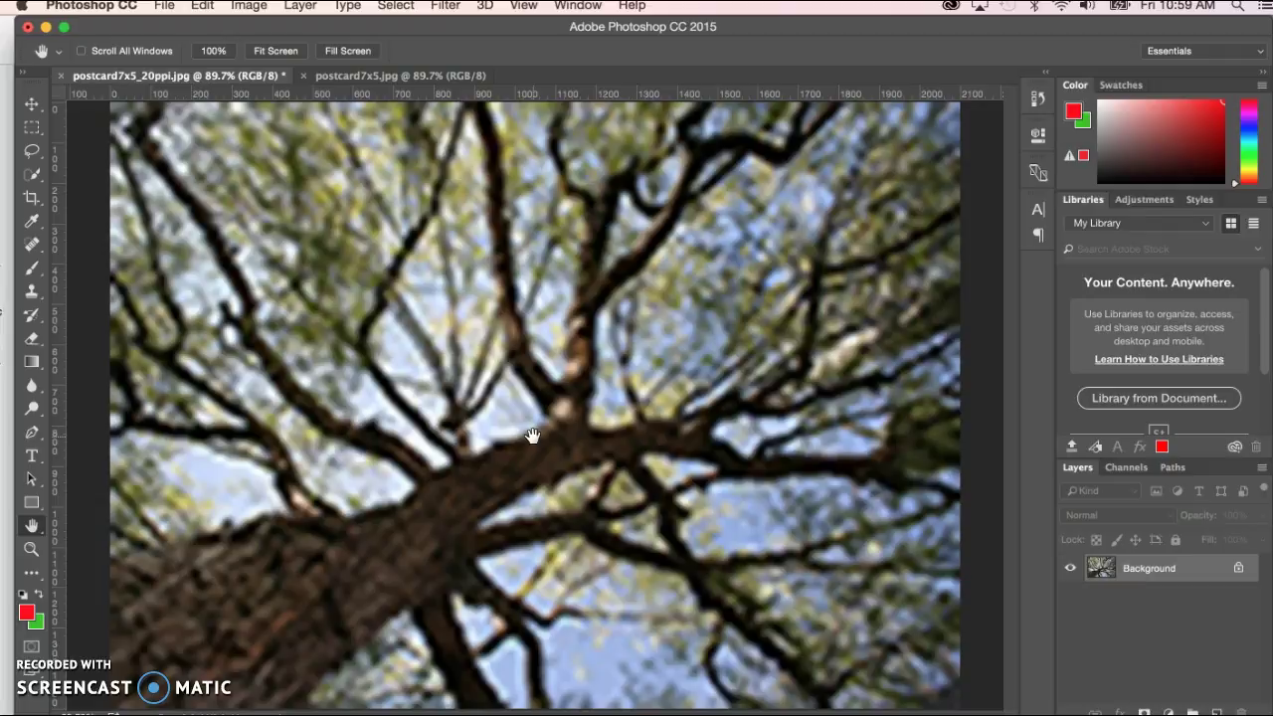
key("ctrl+z")
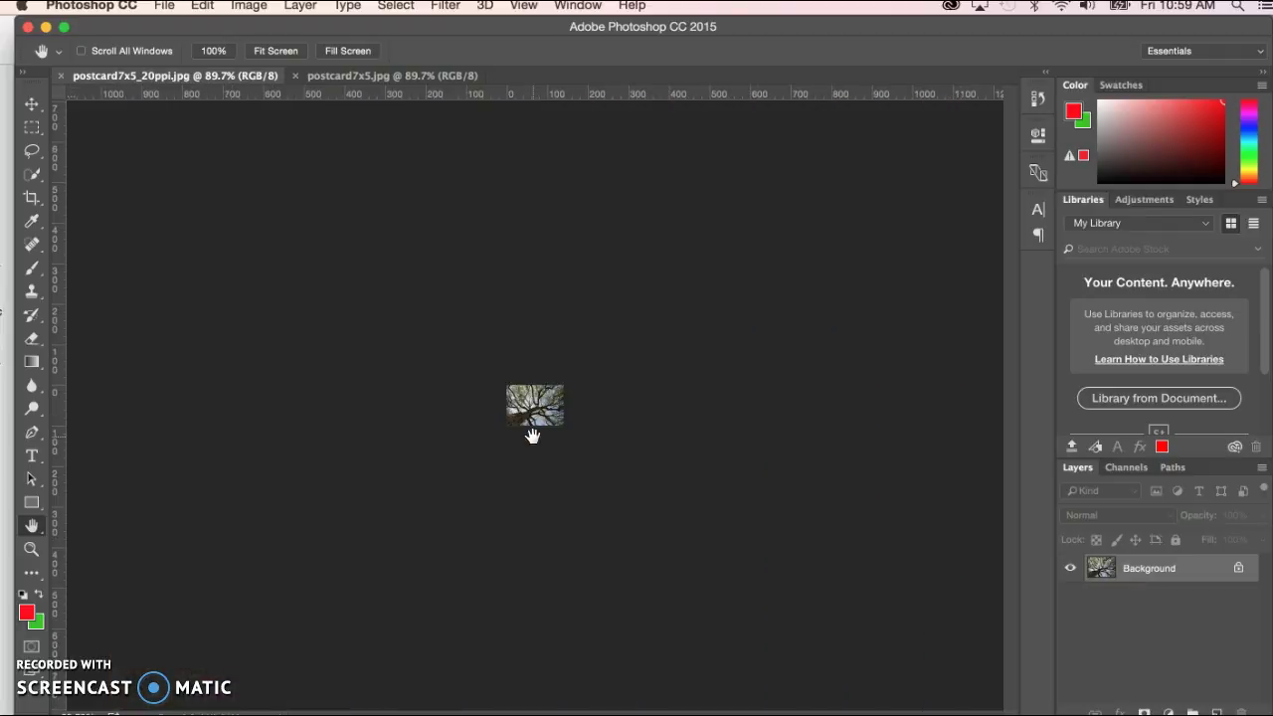
double_click(33, 525)
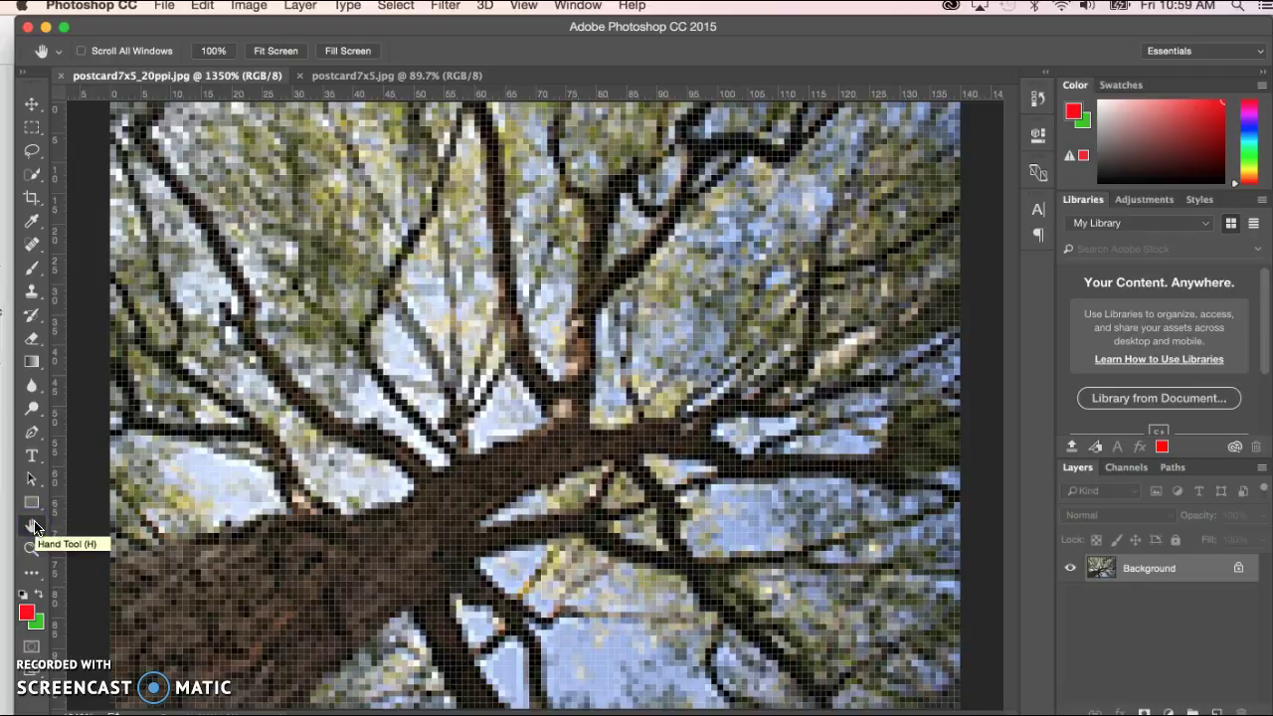
key("ctrl+z")
double_click(32, 530)
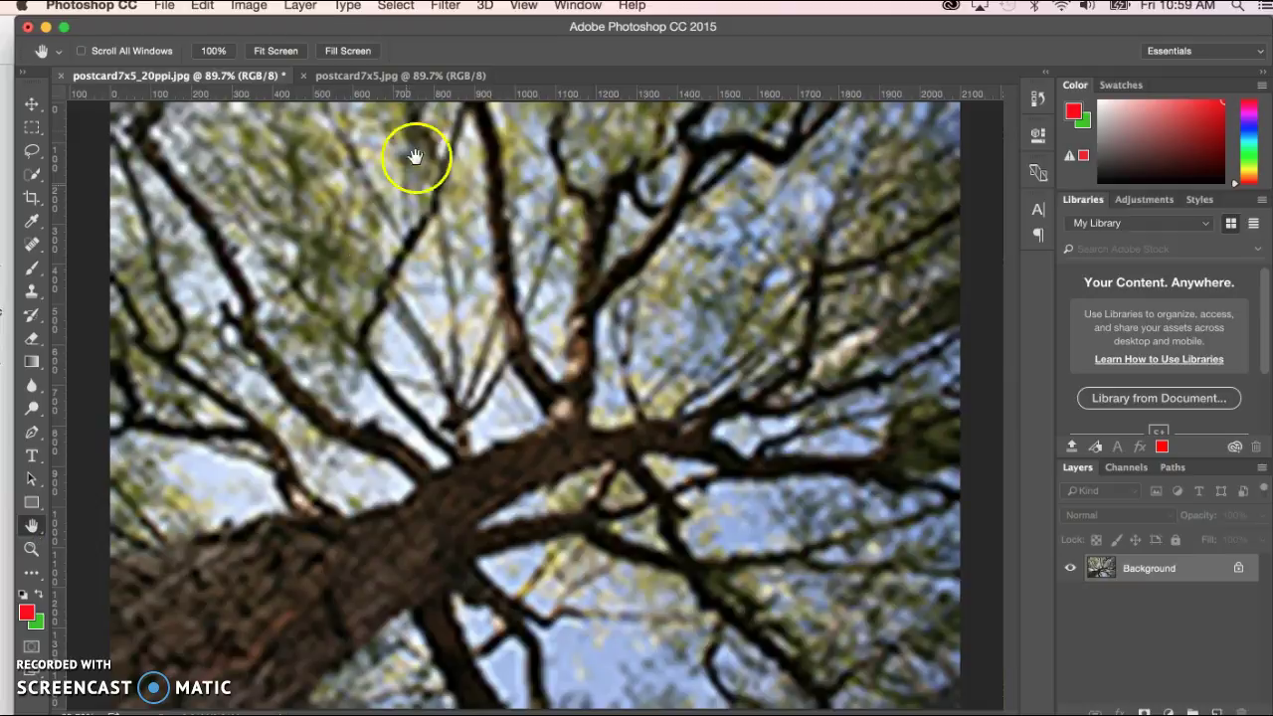
left_click(425, 78)
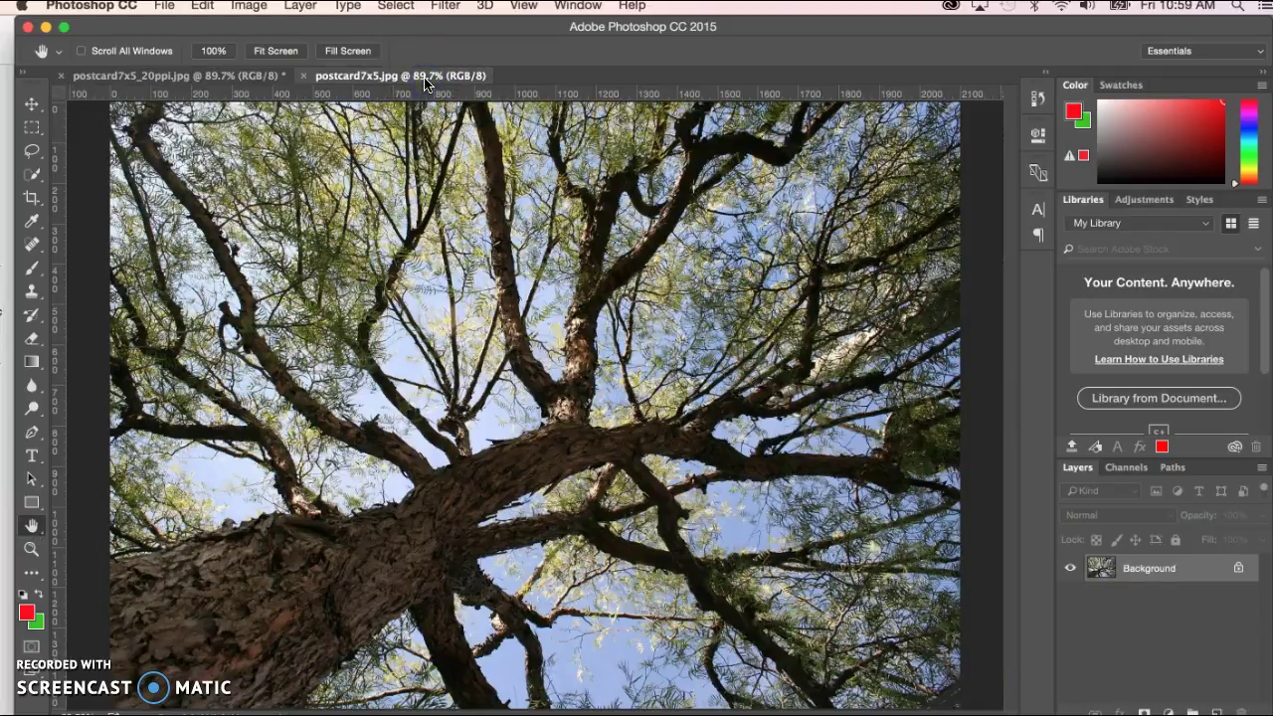
left_click(246, 78)
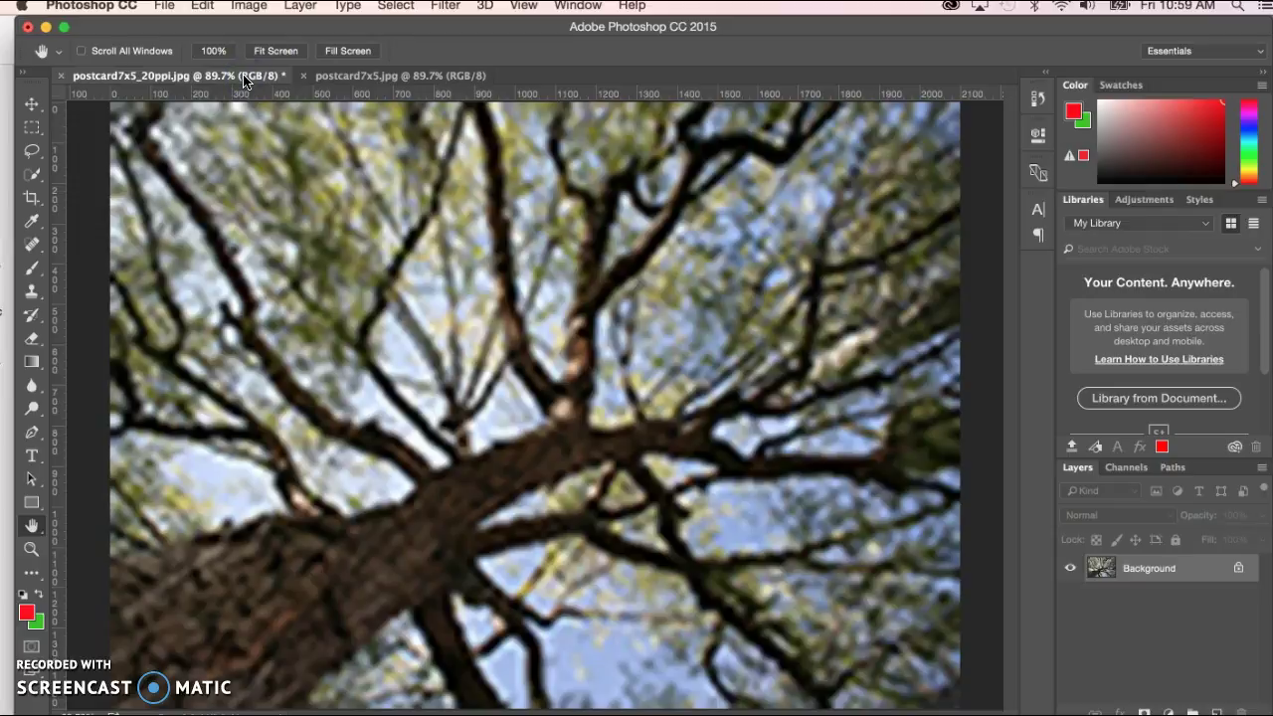
left_click(49, 712)
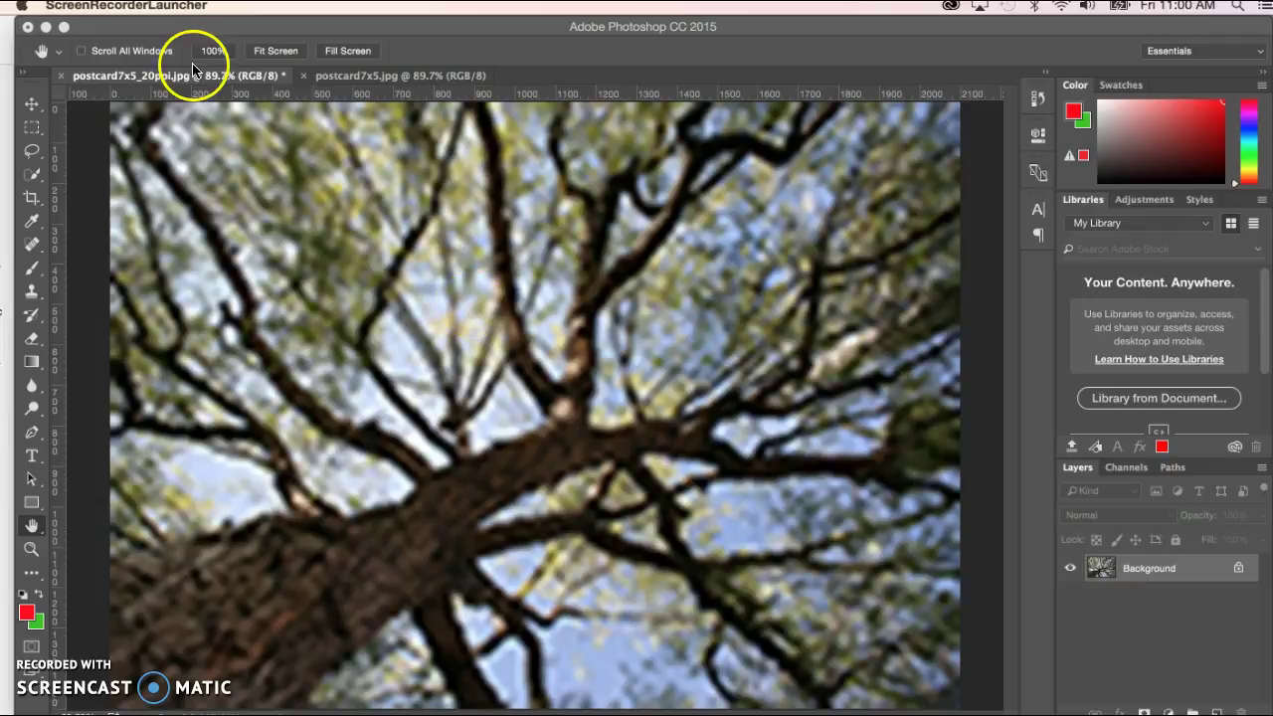
- Undo the enlargement of the 20ppi image and fit it to the window
left_click(258, 206)
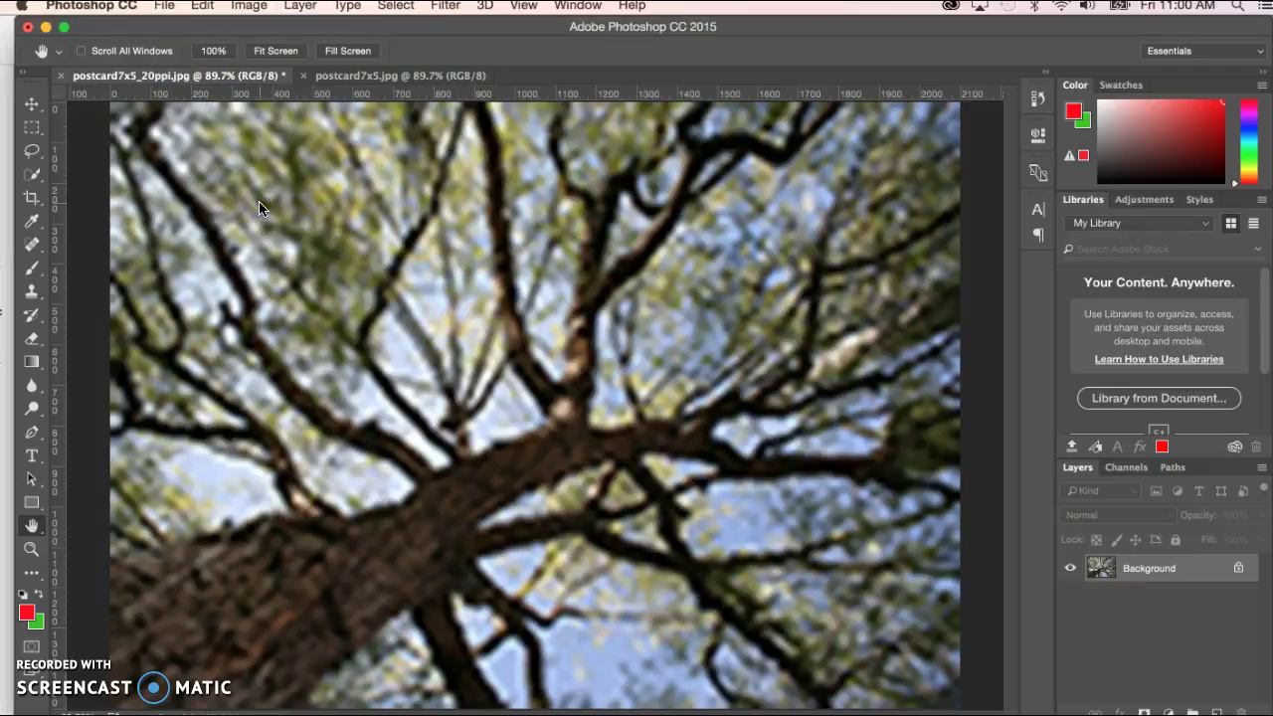
key("super+z")
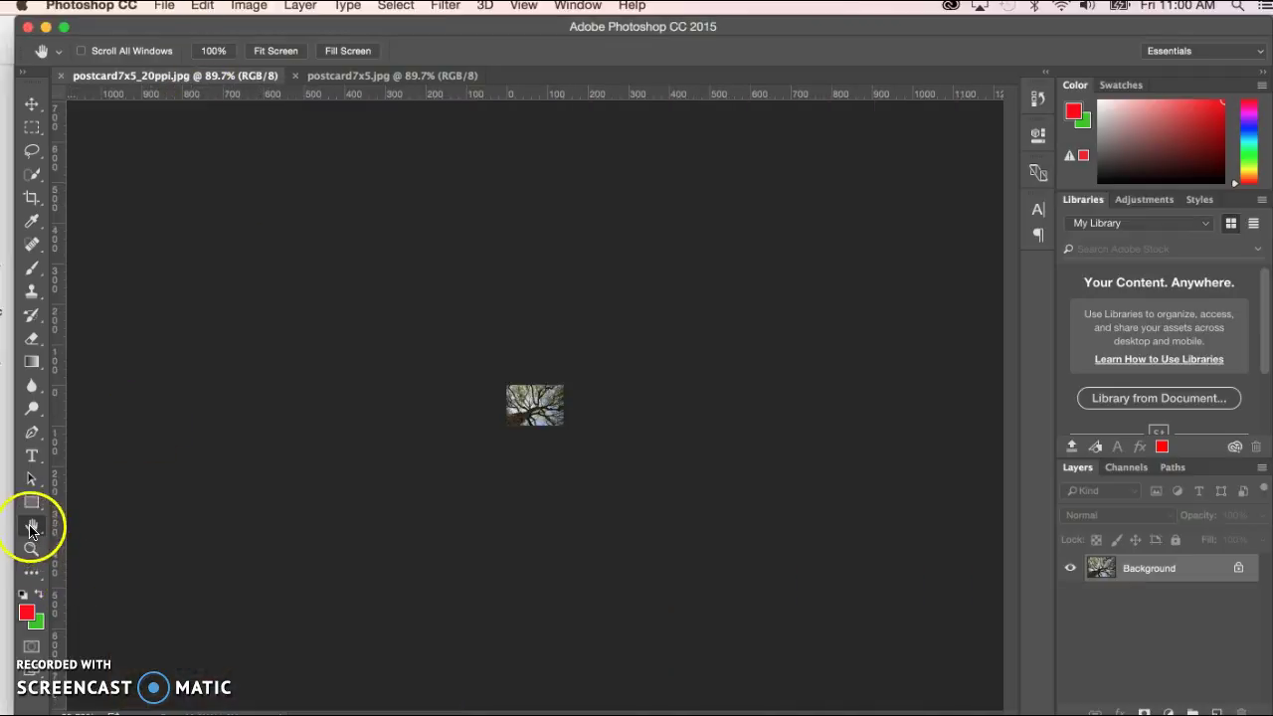
double_click(30, 527)
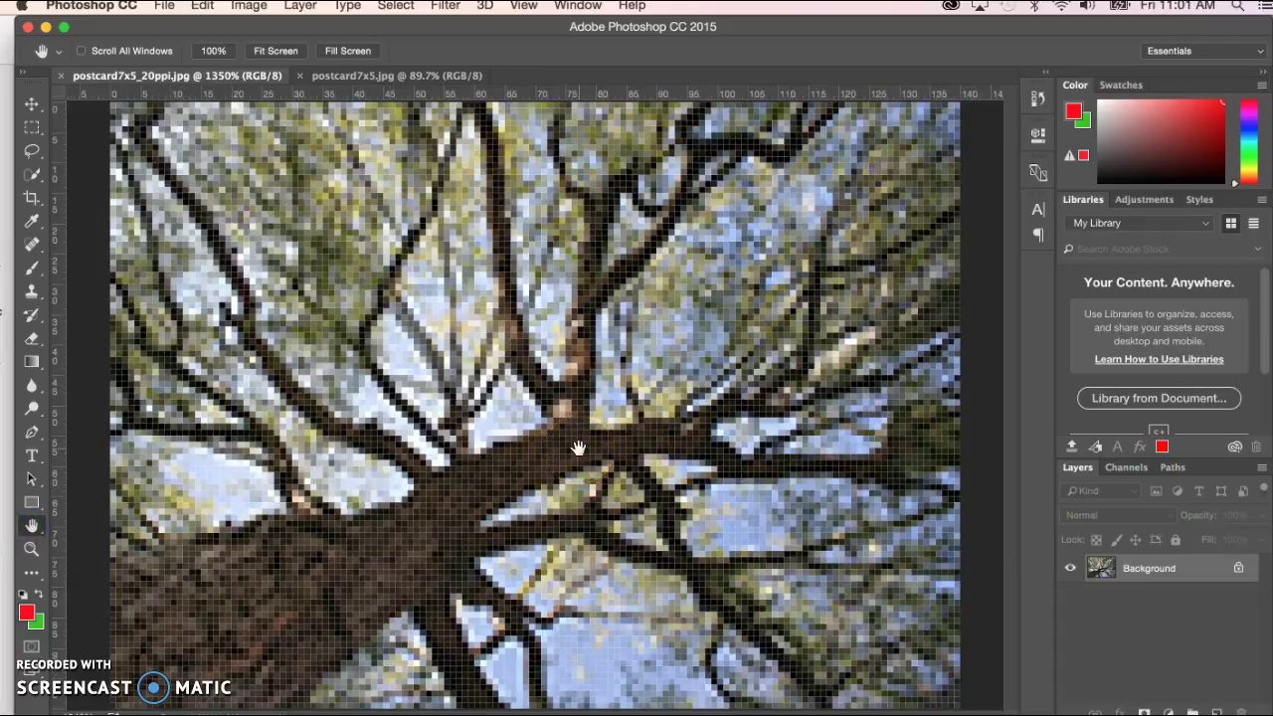
- Duplicate the image as postcard7x5_20ppi copy and close the original 20ppi document
left_click(170, 28)
left_click(165, 8)
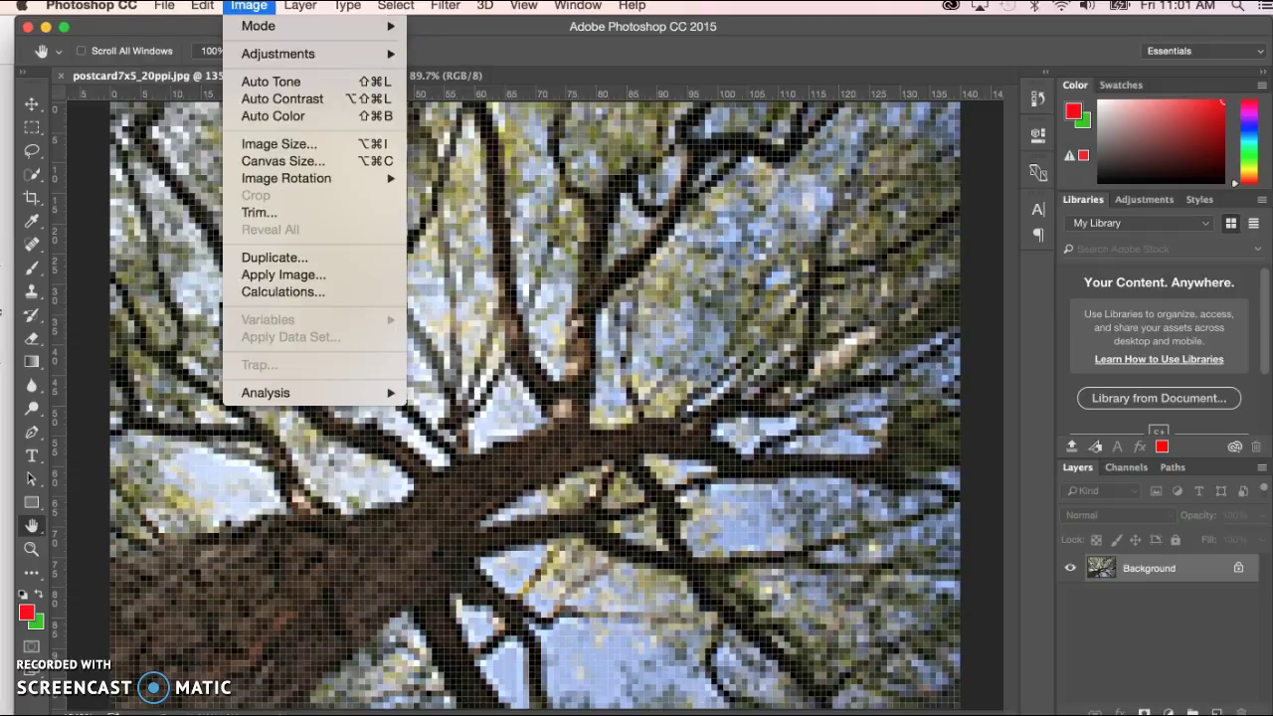
left_click(300, 262)
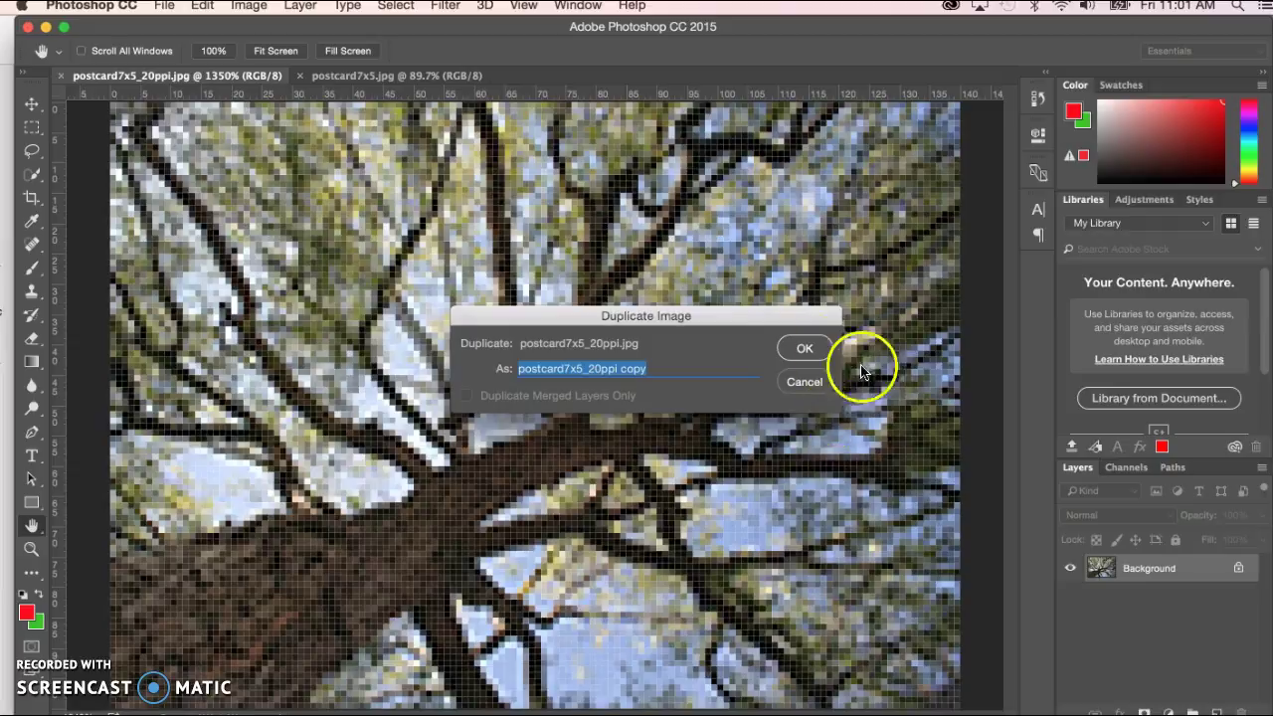
left_click(805, 348)
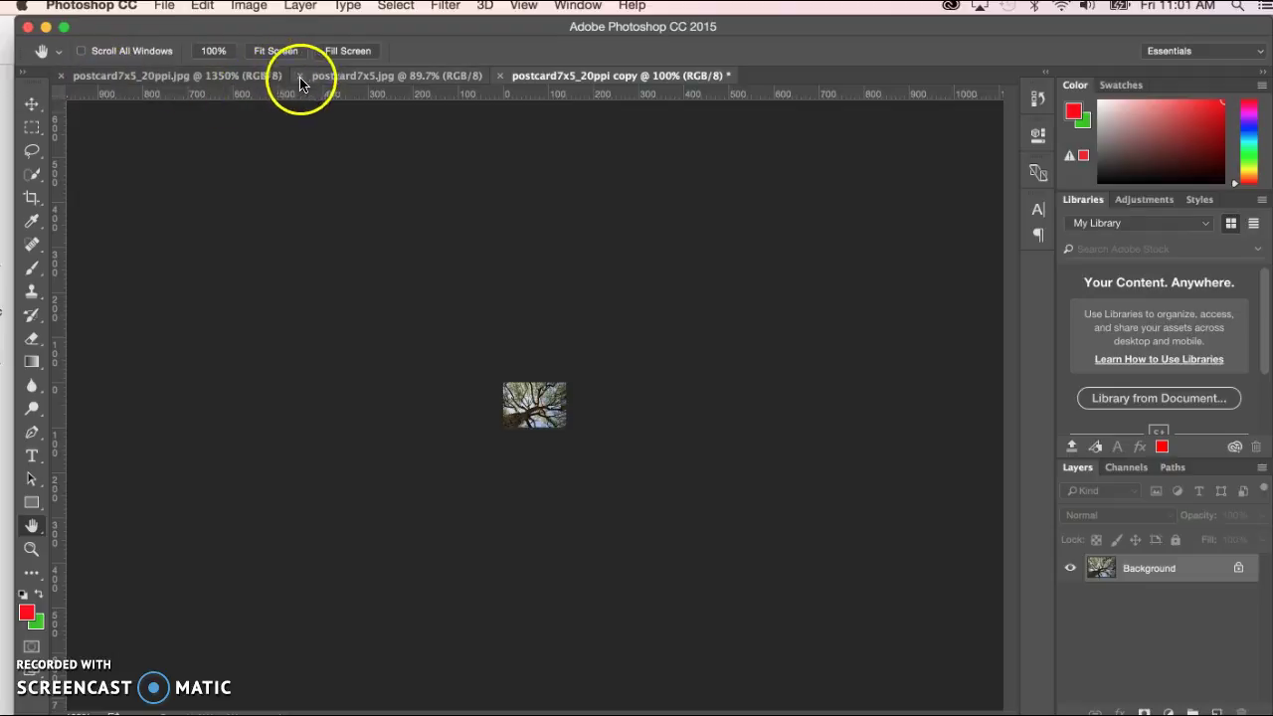
left_click(62, 78)
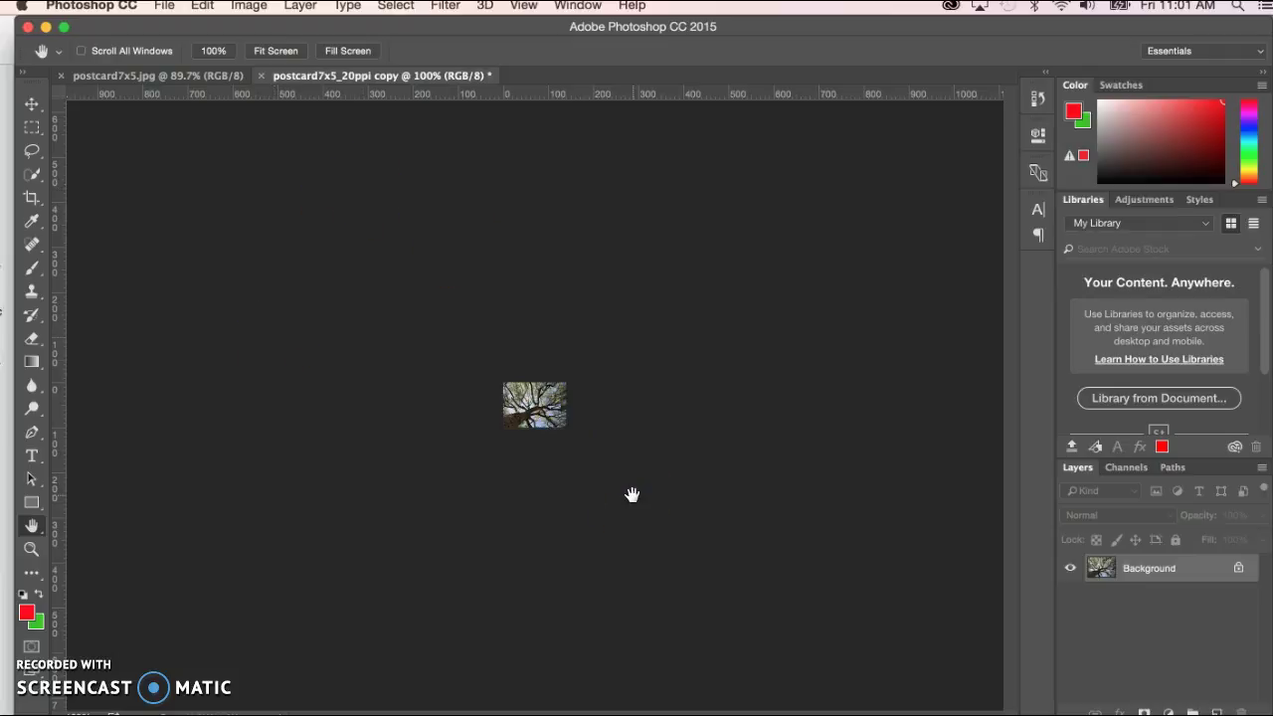
- Duplicate treeTopJPGtest.jpg as treeTopJPGtest copy and fit it to the window
left_click_drag(632, 494, 441, 440)
left_click_drag(170, 526, 129, 573)
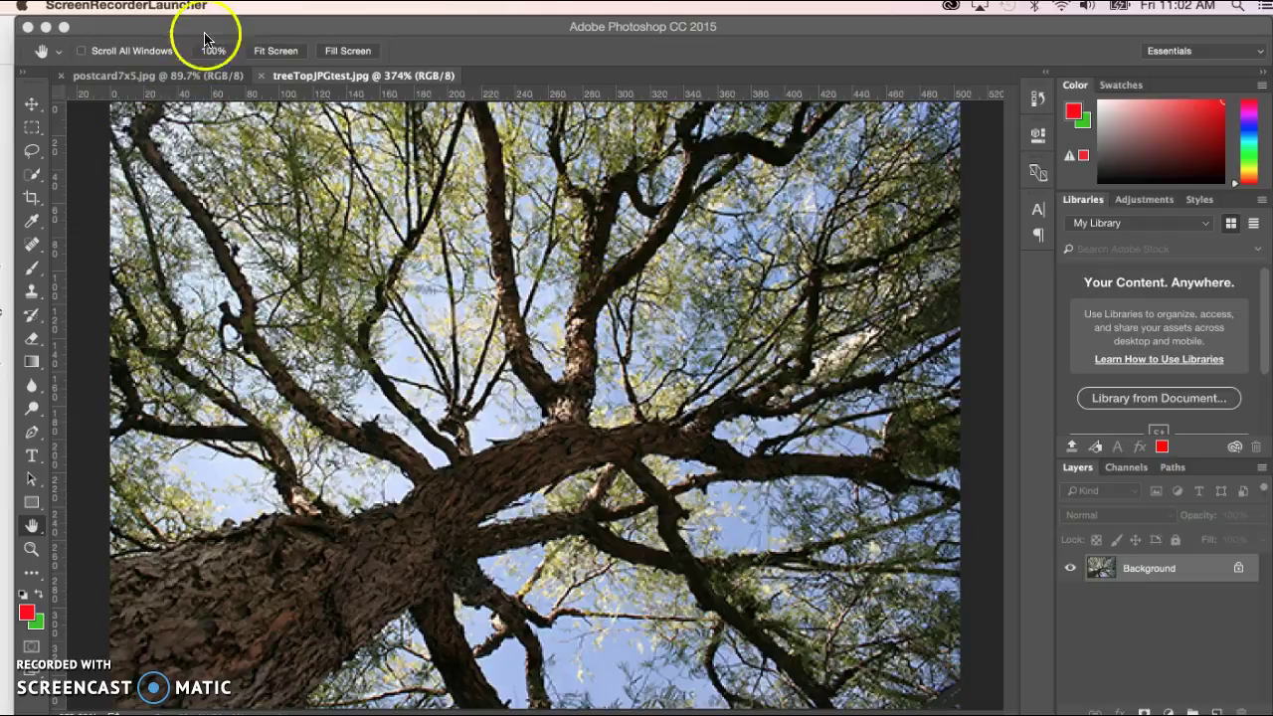
left_click(464, 51)
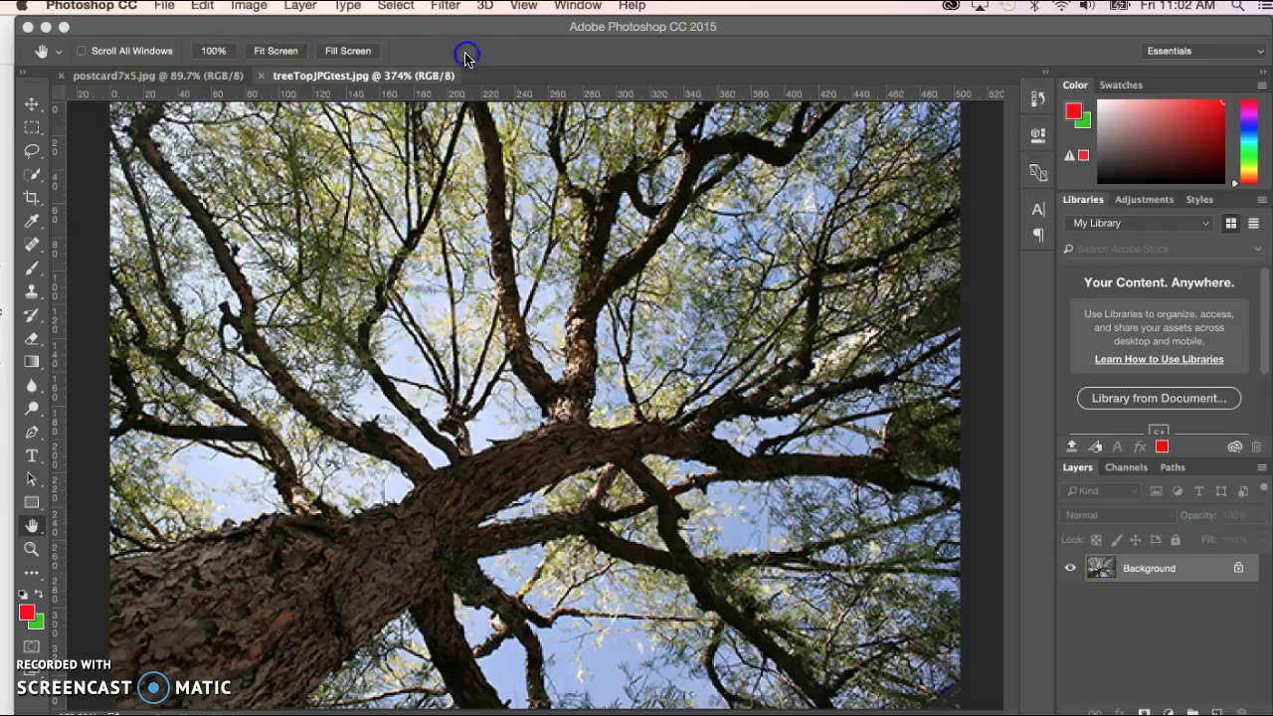
left_click(248, 5)
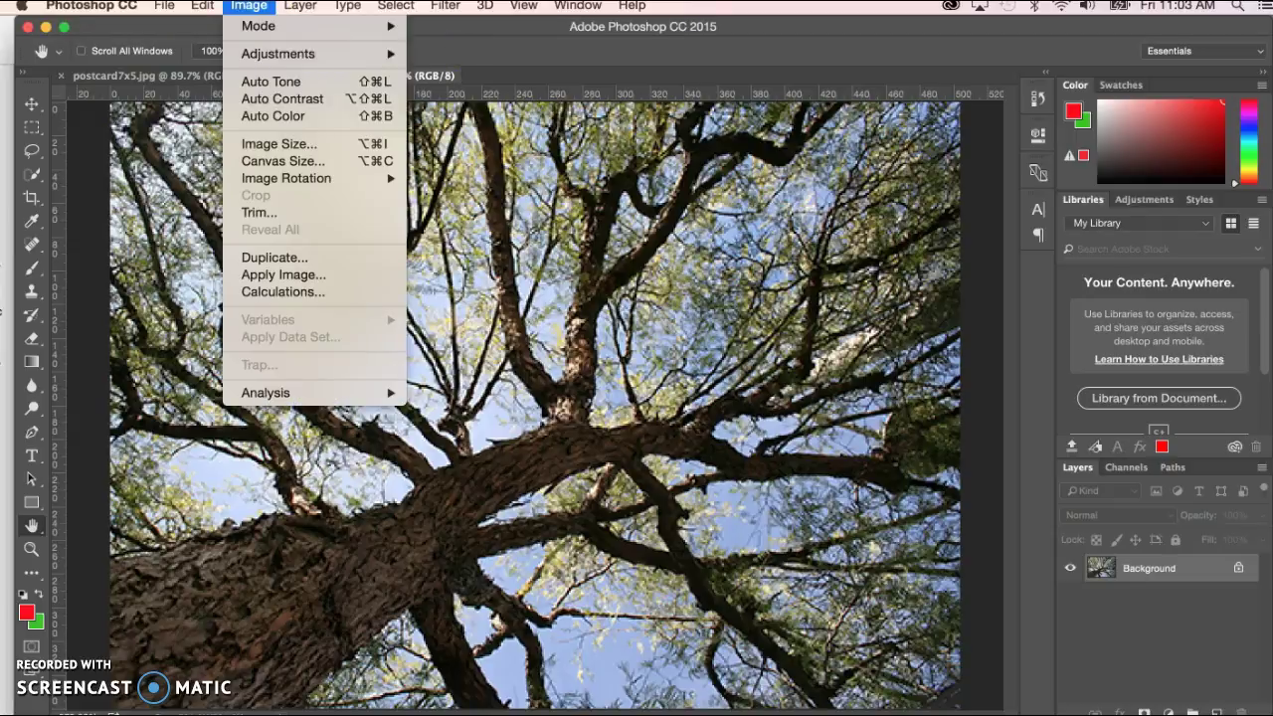
left_click(270, 116)
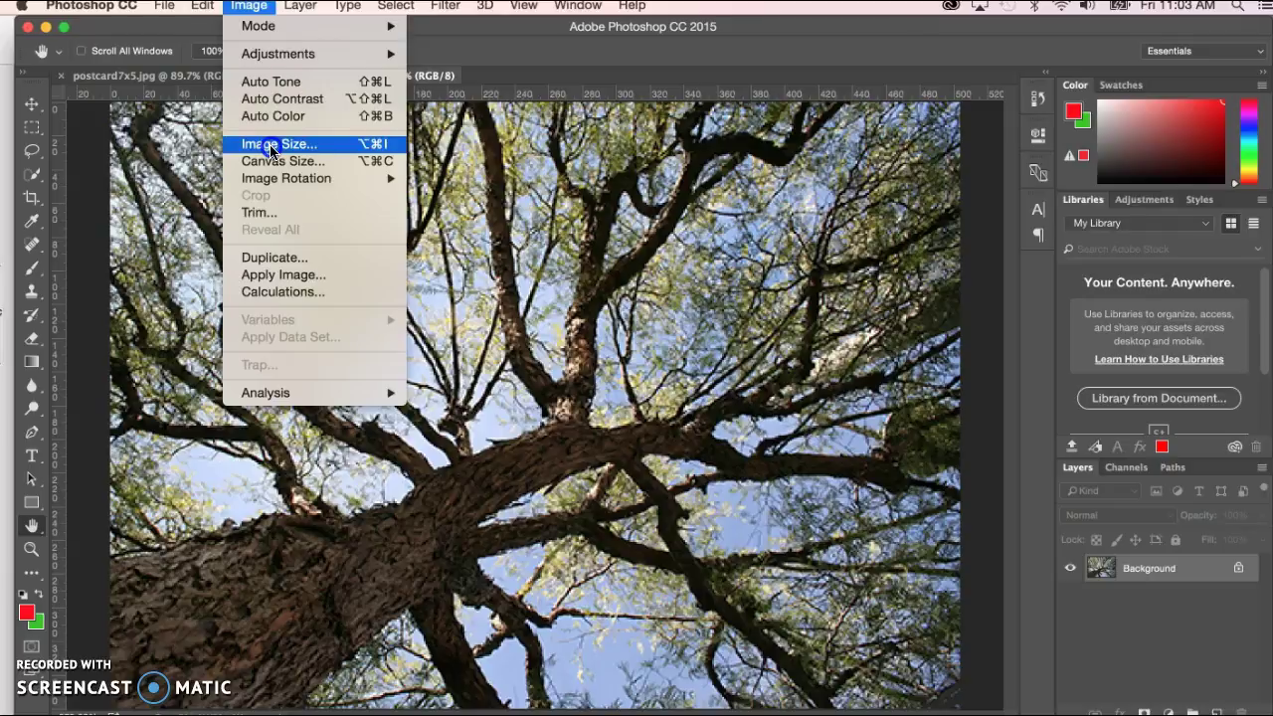
left_click(273, 257)
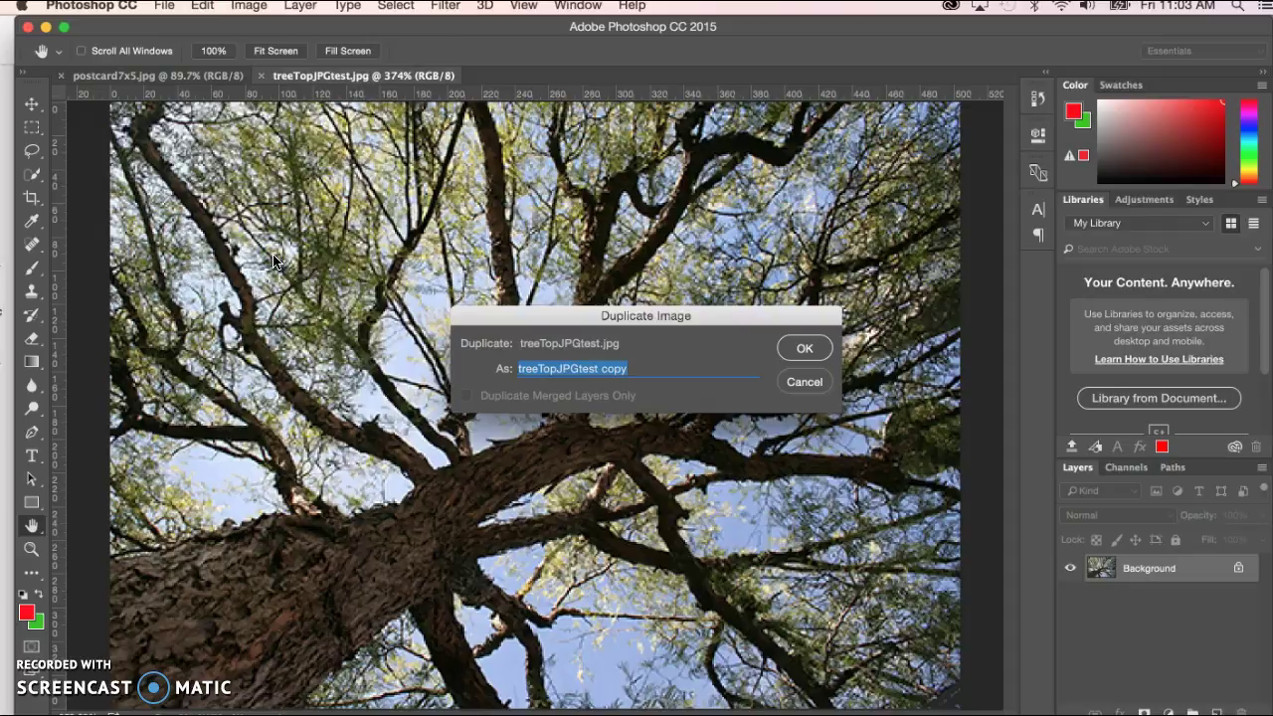
left_click(806, 348)
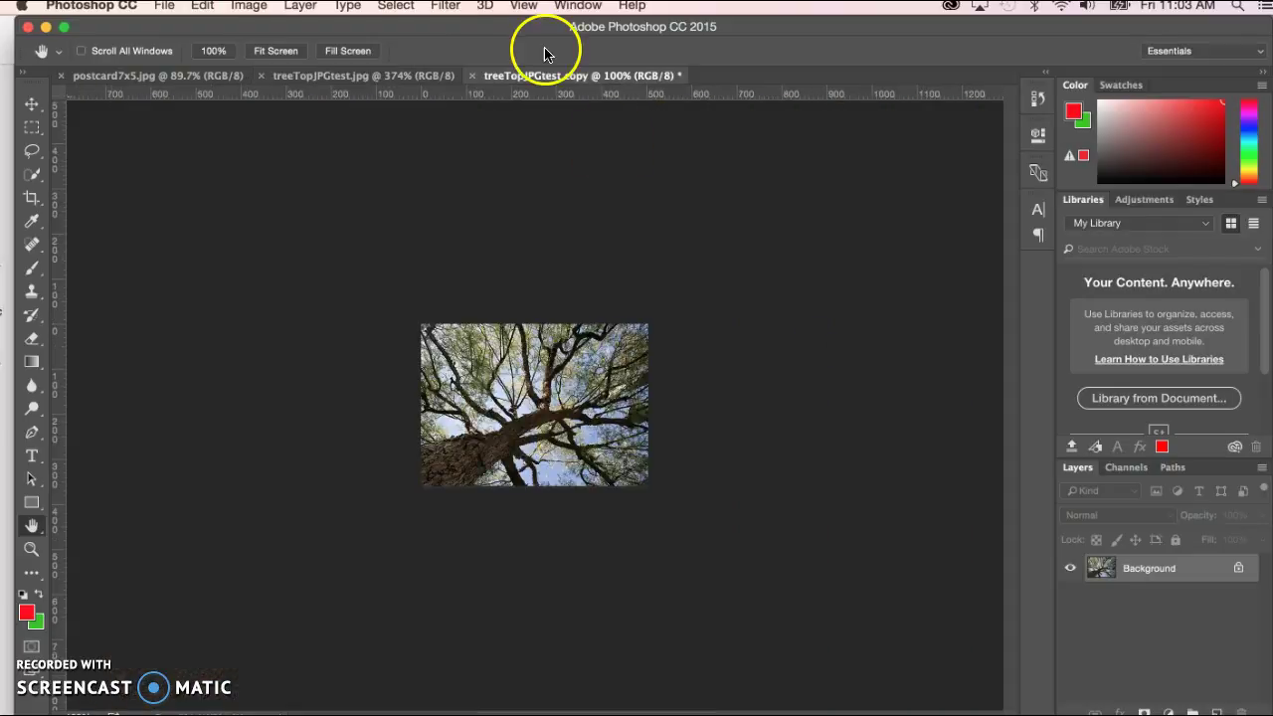
double_click(33, 527)
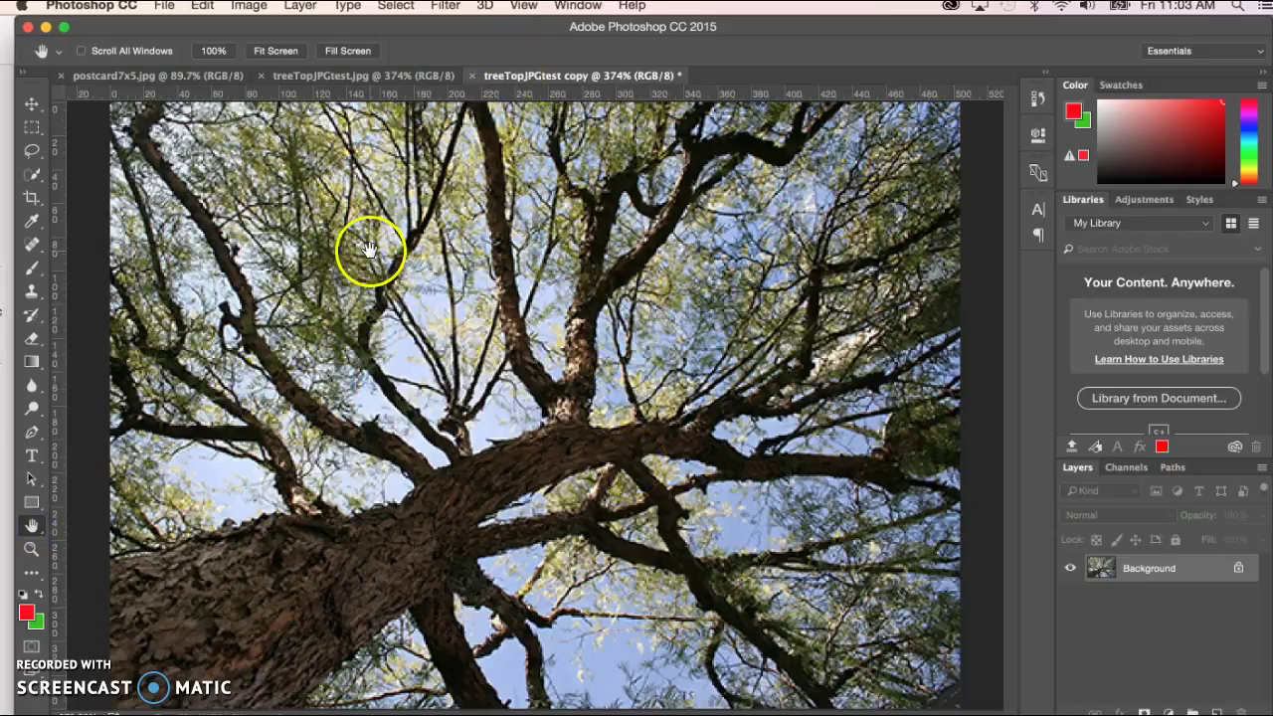
- Open Image Size for the copy, set Resolution to 300 ppi, and pan the preview across the tree
left_click(248, 6)
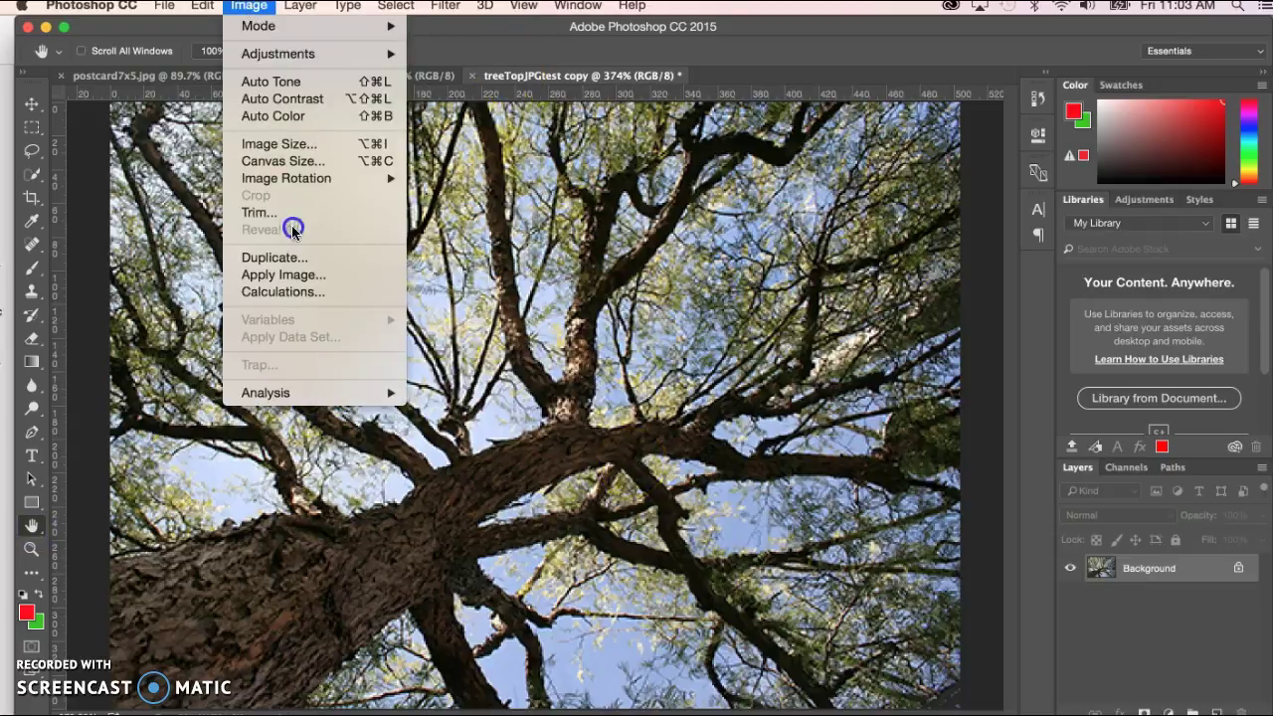
left_click(304, 141)
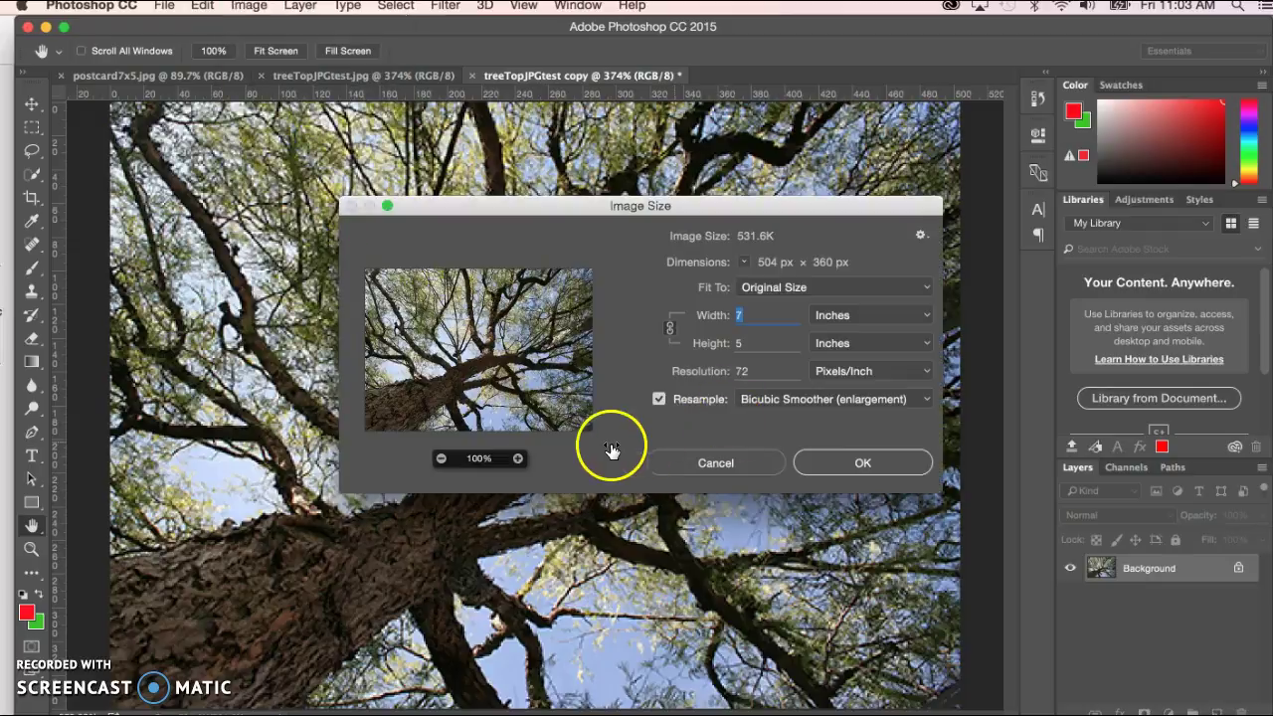
double_click(741, 371)
mouse_move(478, 349)
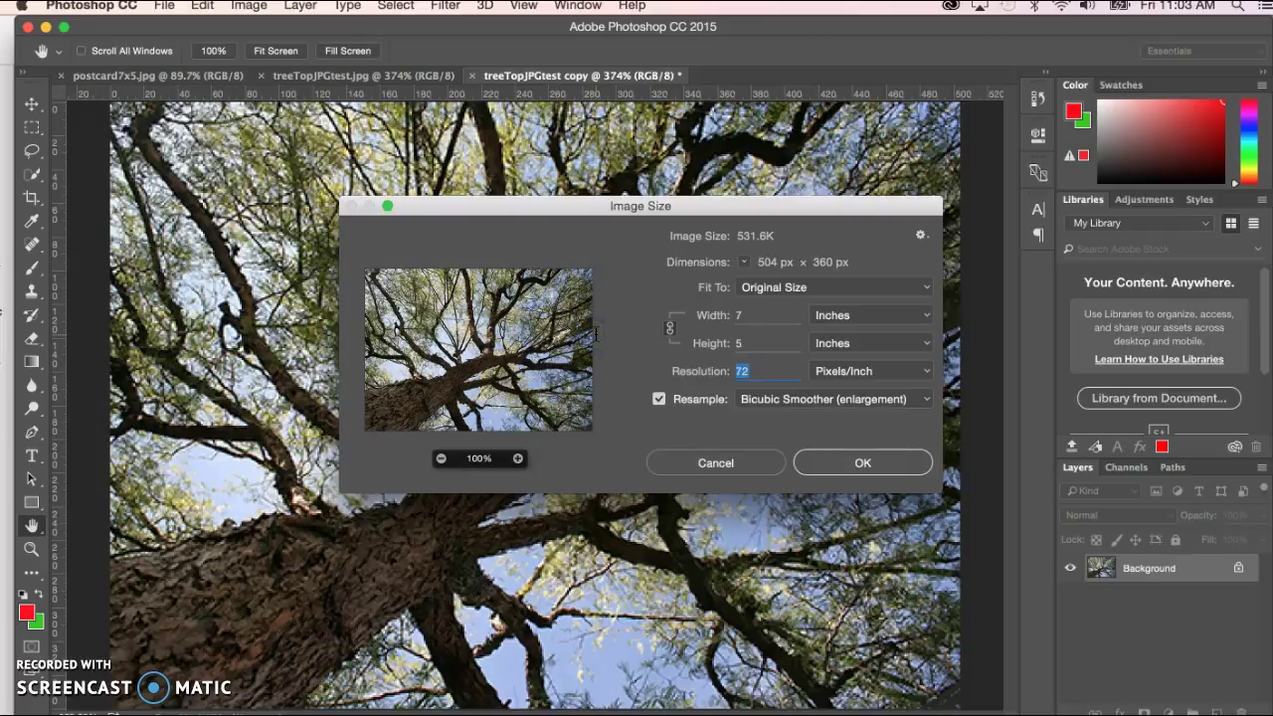
type("300")
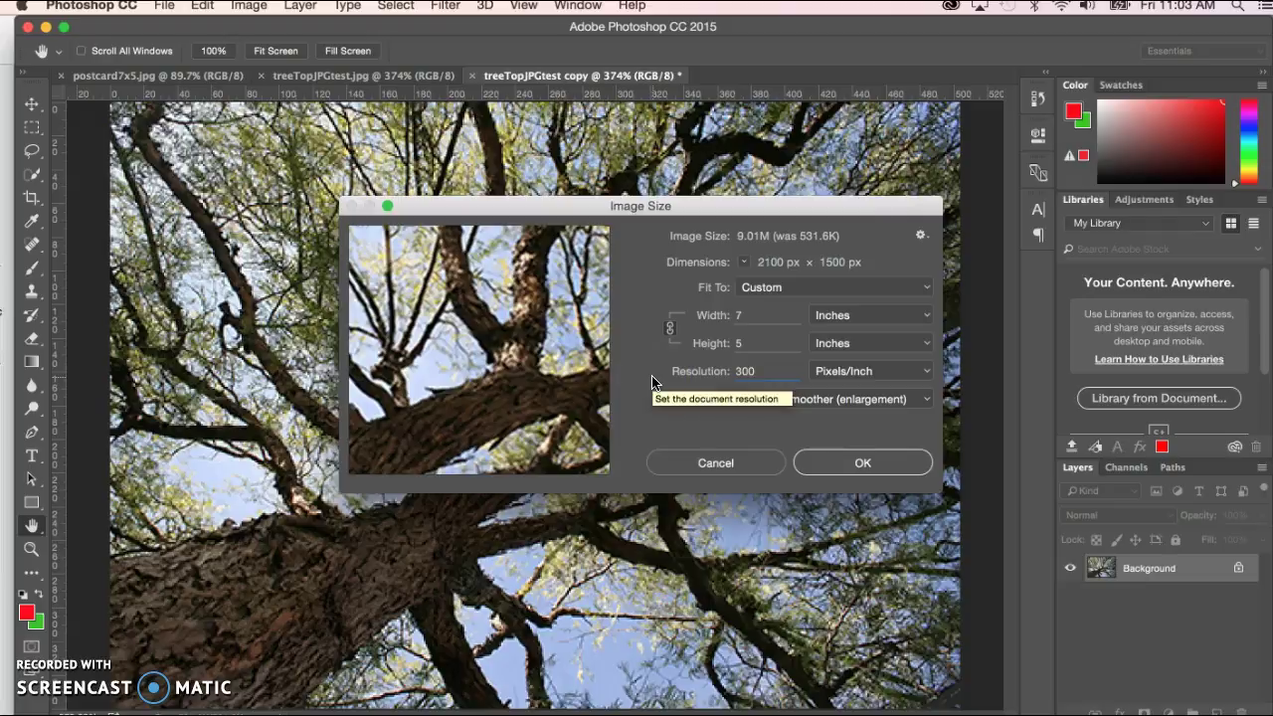
left_click(675, 426)
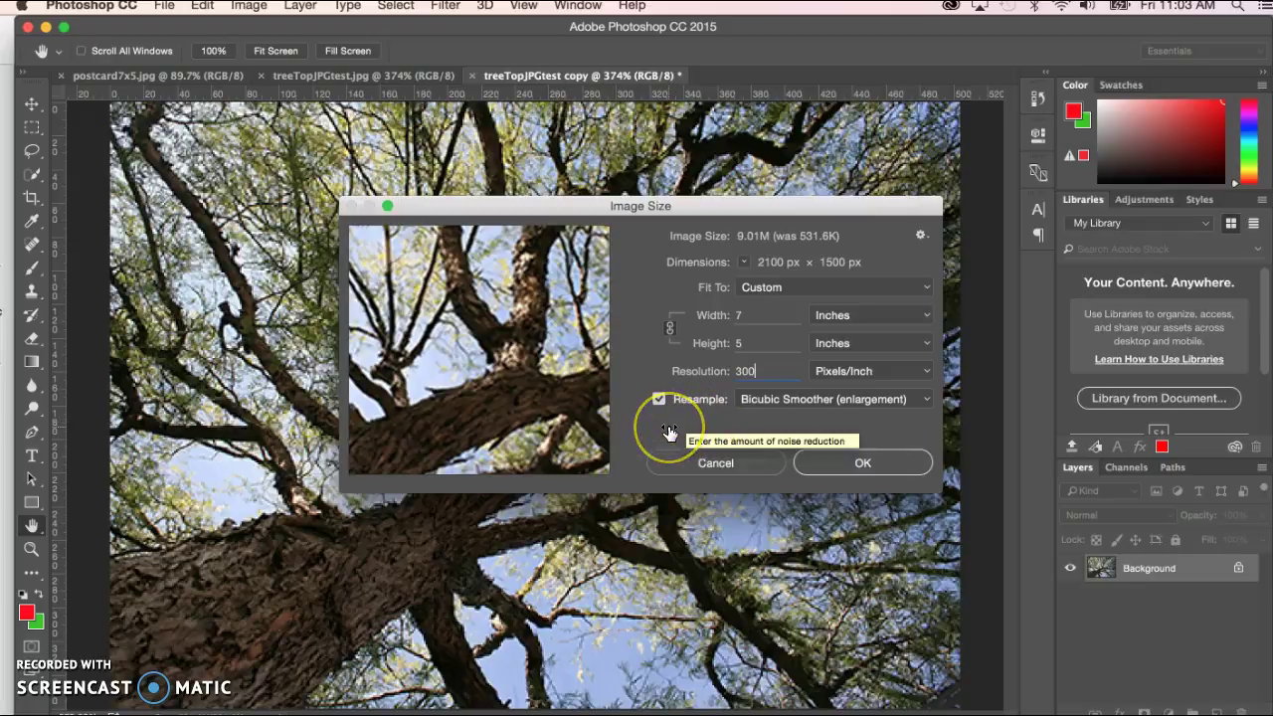
left_click(772, 413)
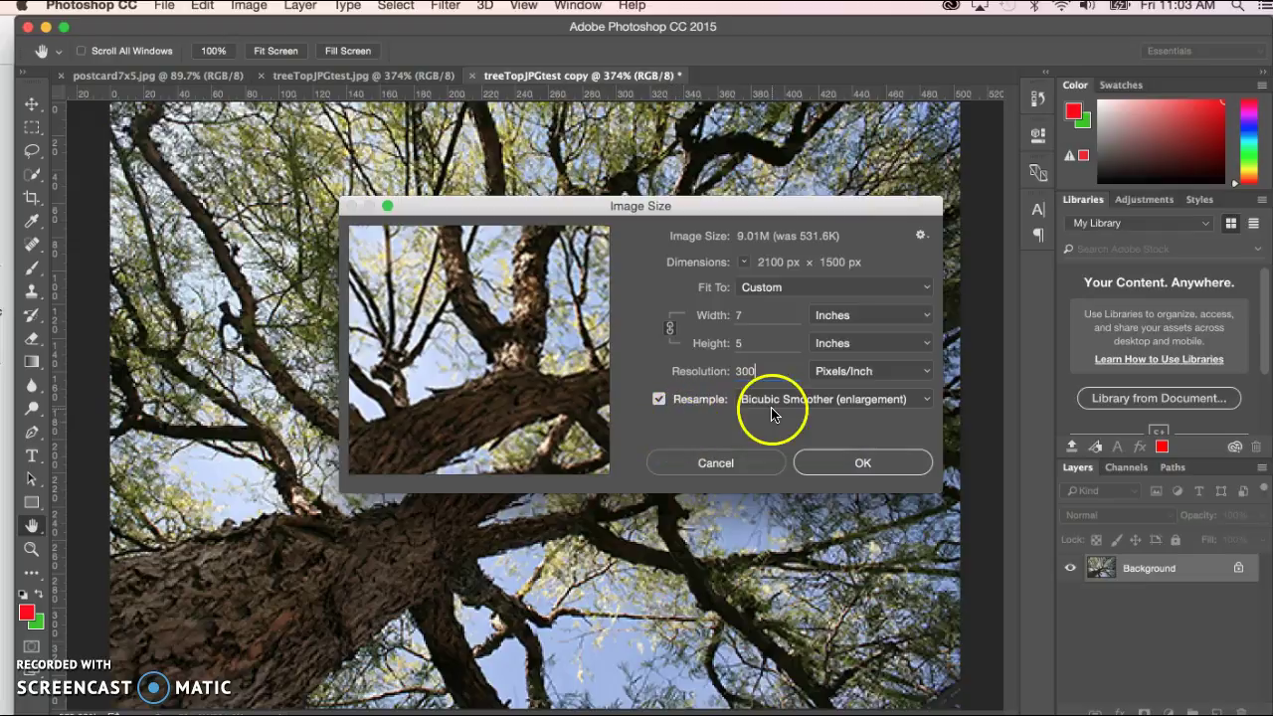
left_click(540, 386)
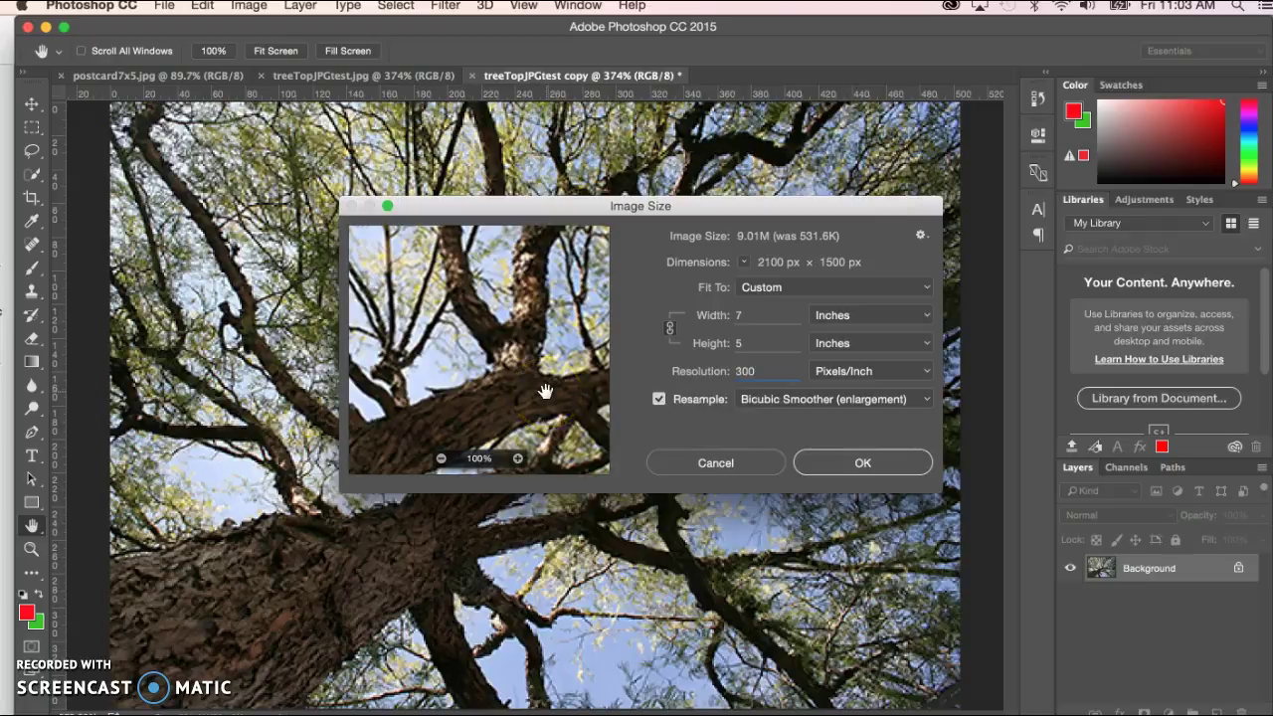
left_click_drag(545, 391, 410, 369)
left_click(494, 318)
mouse_move(494, 318)
left_mouse_down()
mouse_move(455, 383)
mouse_move(517, 340)
mouse_move(477, 298)
left_mouse_up()
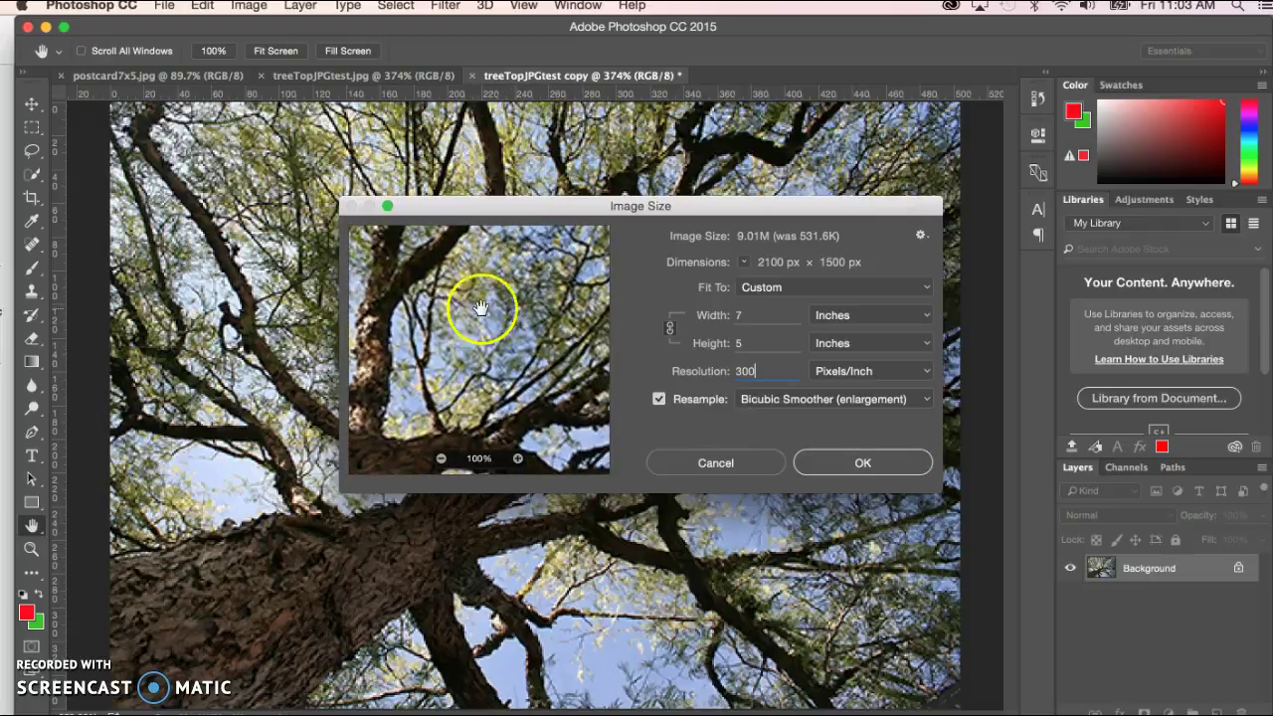
- Choose Preserve Details (enlargement), tune Reduce Noise, and apply the 2100×1500 px resize
left_click(927, 402)
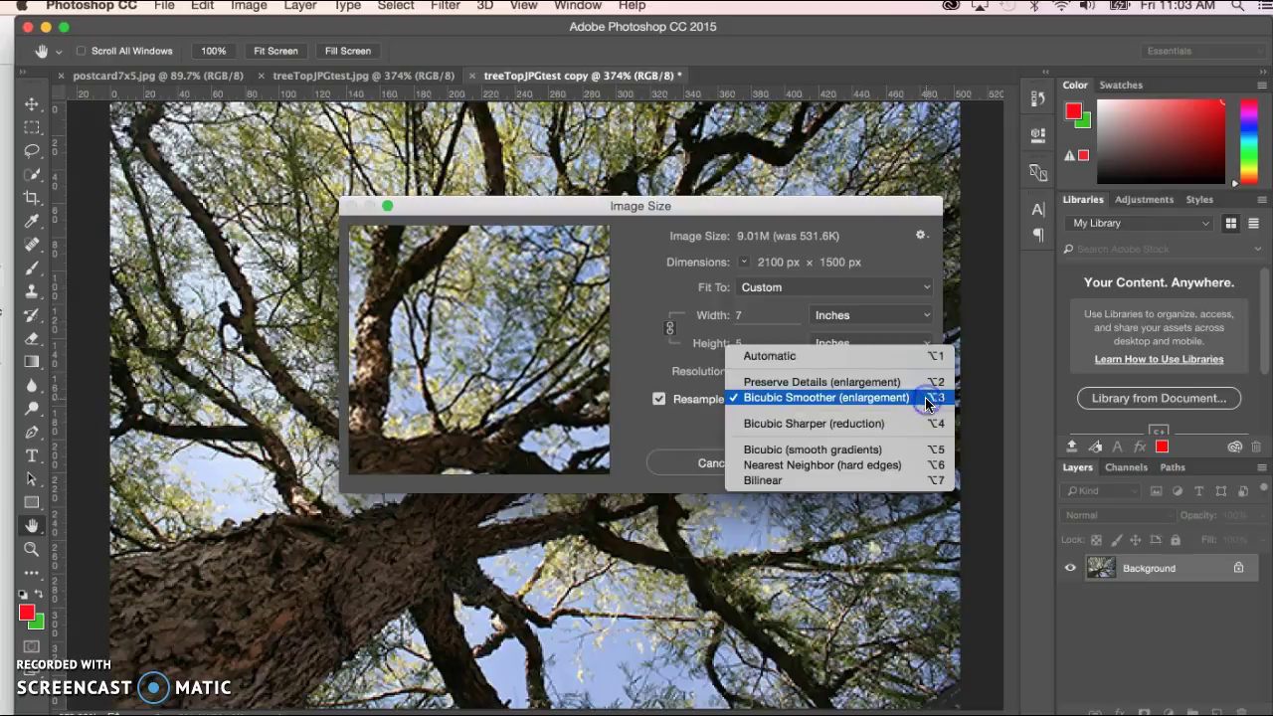
left_click(865, 388)
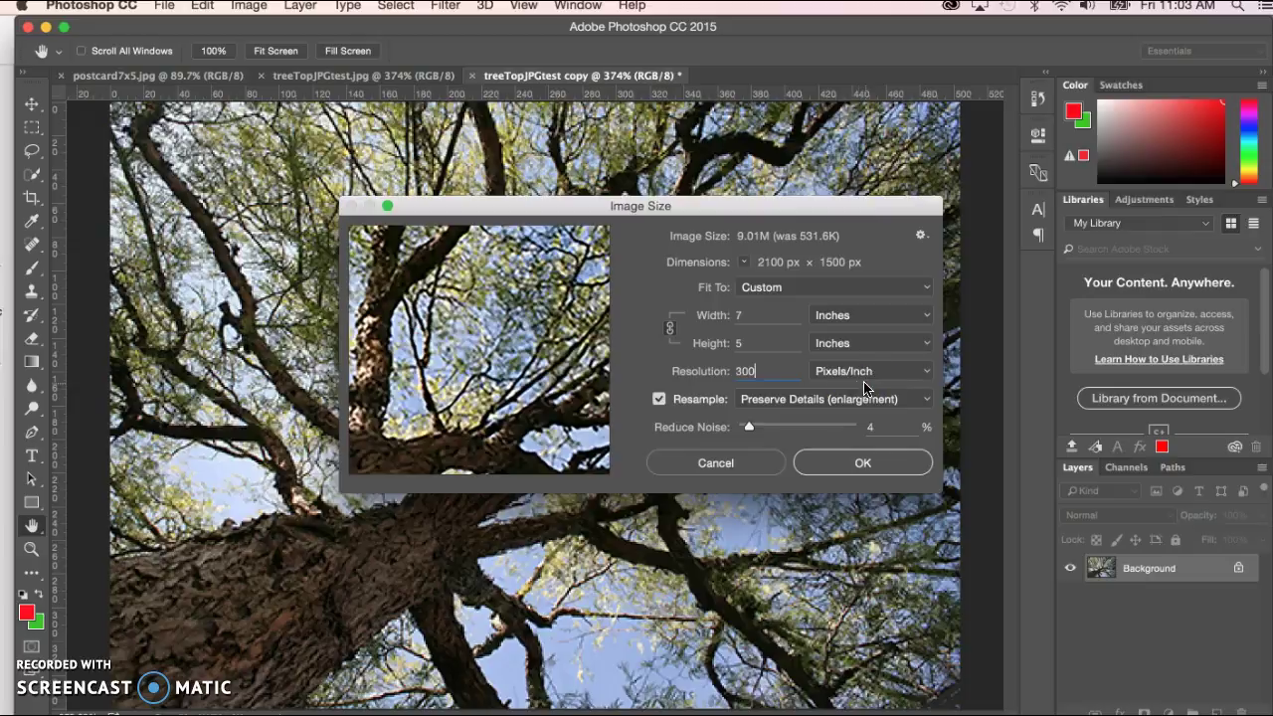
left_click_drag(580, 333, 511, 332)
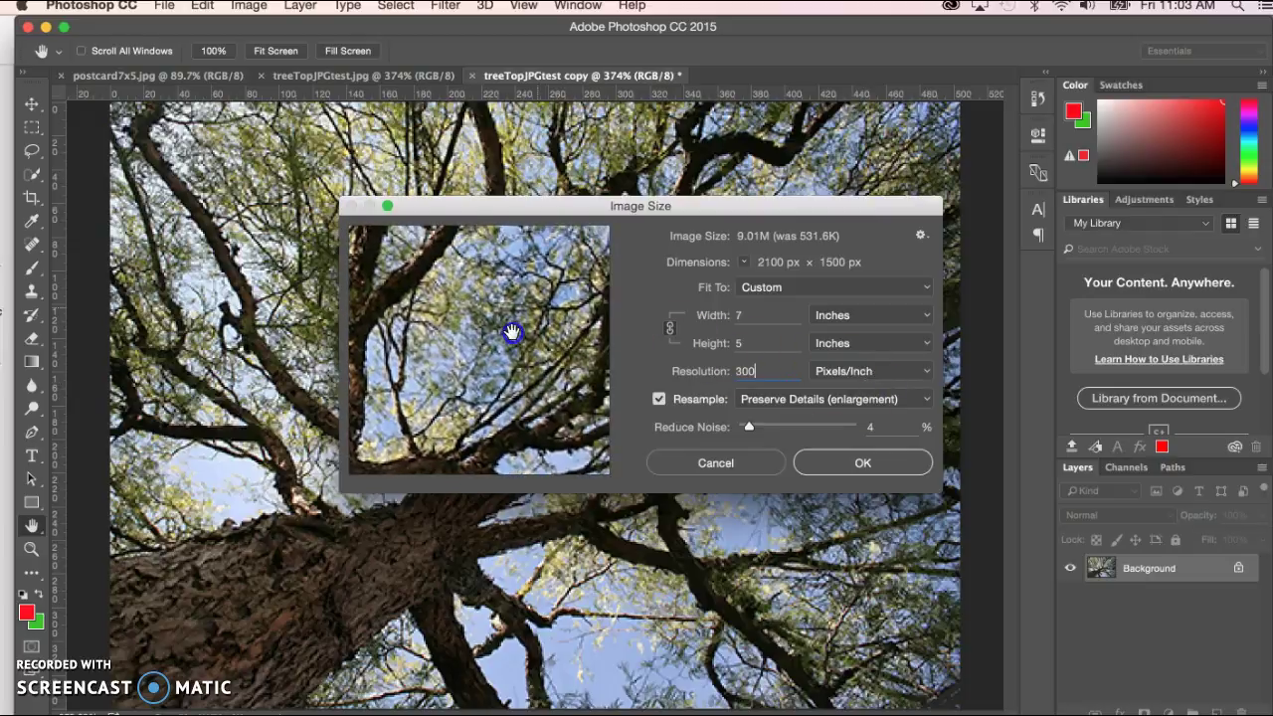
left_click(749, 427)
left_click_drag(749, 428, 802, 429)
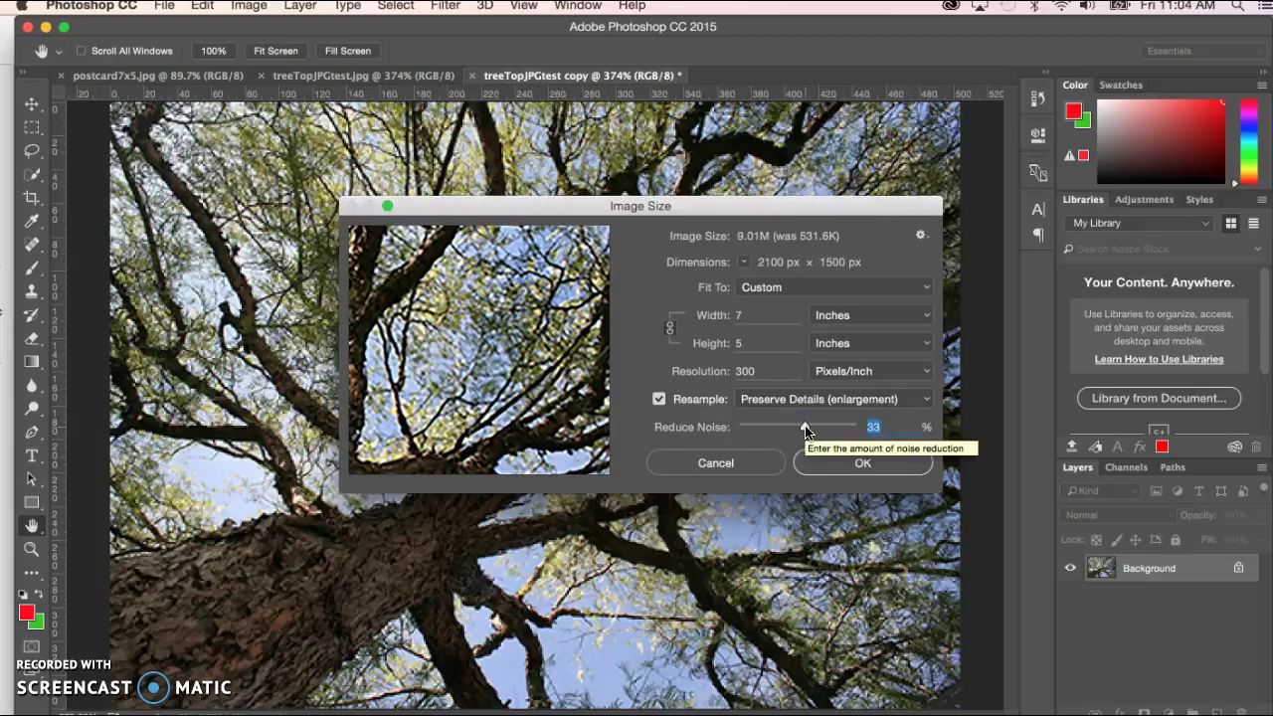
left_click_drag(805, 430, 761, 428)
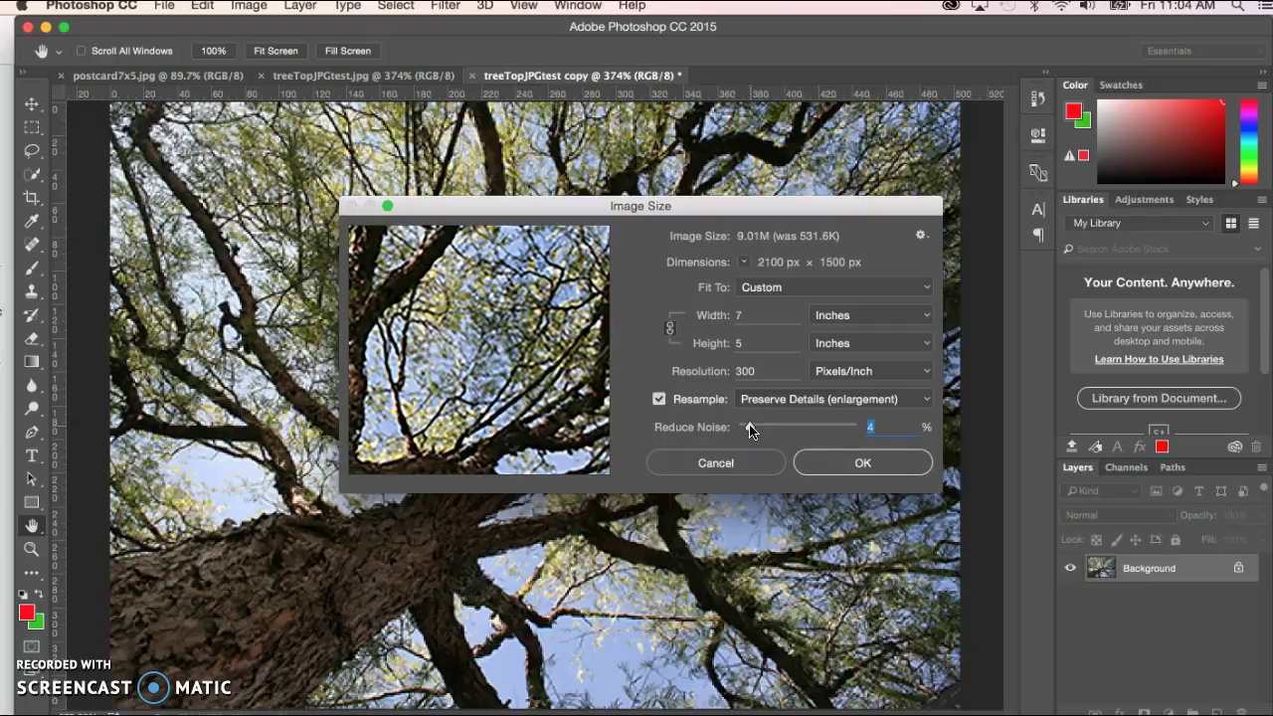
left_click(885, 465)
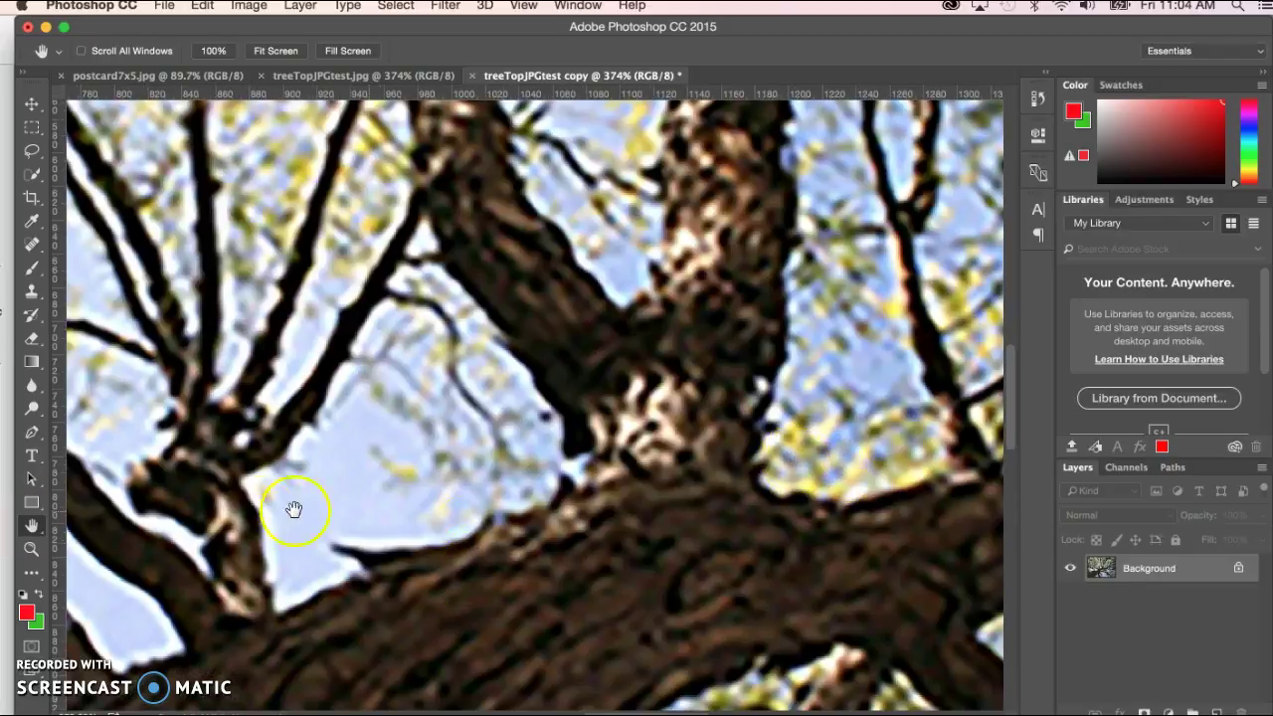
- Fit the enlarged copy on screen and compare it repeatedly against the original treeTopJPGtest.jpg
double_click(32, 527)
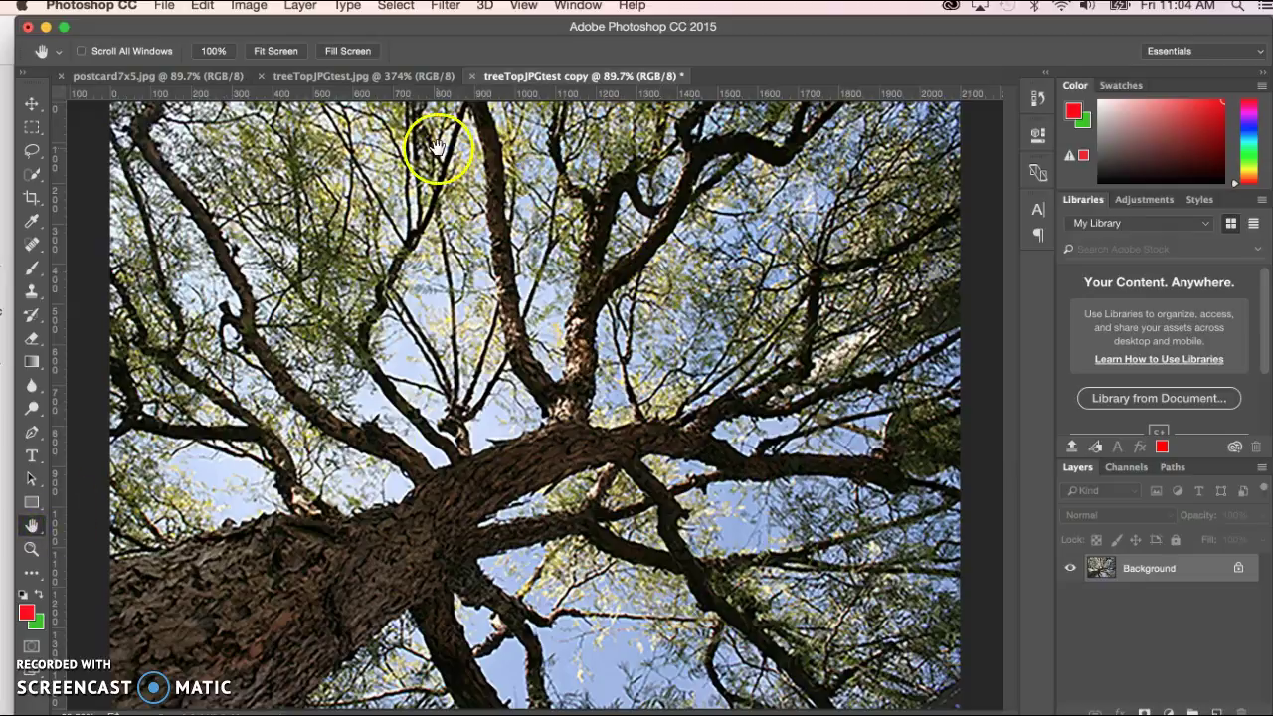
left_click(351, 77)
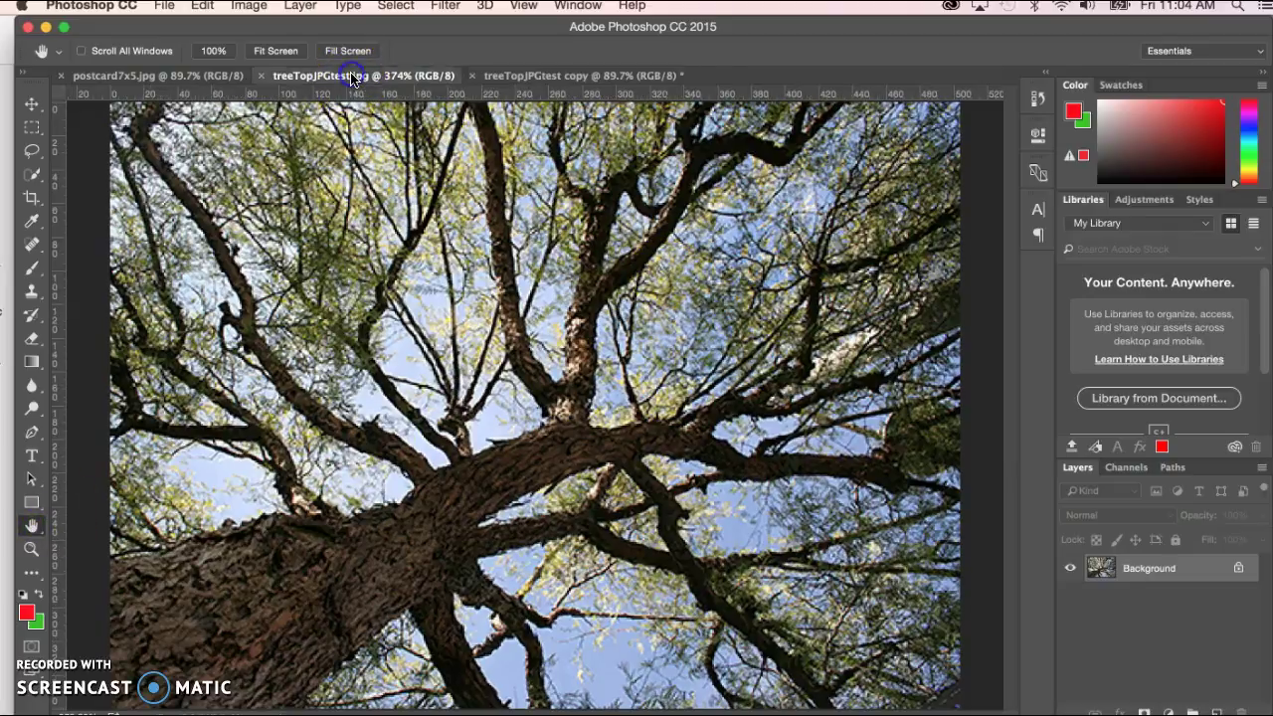
left_click(536, 77)
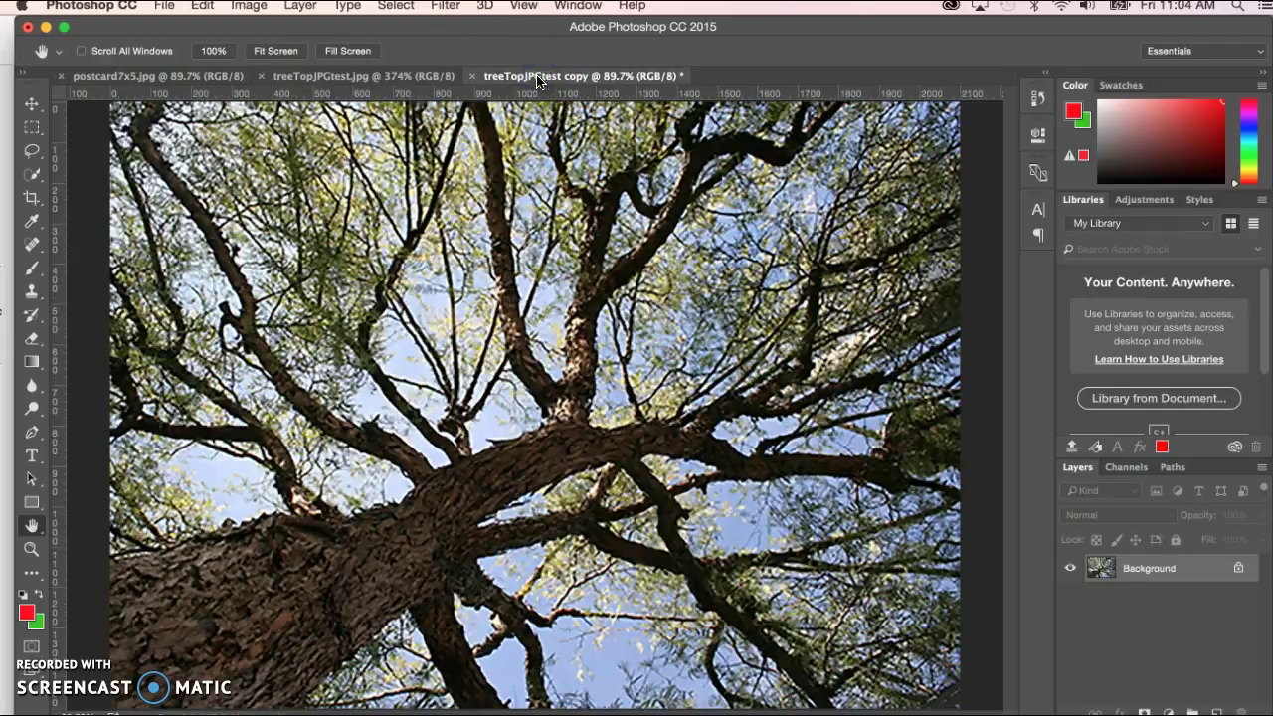
left_click(418, 77)
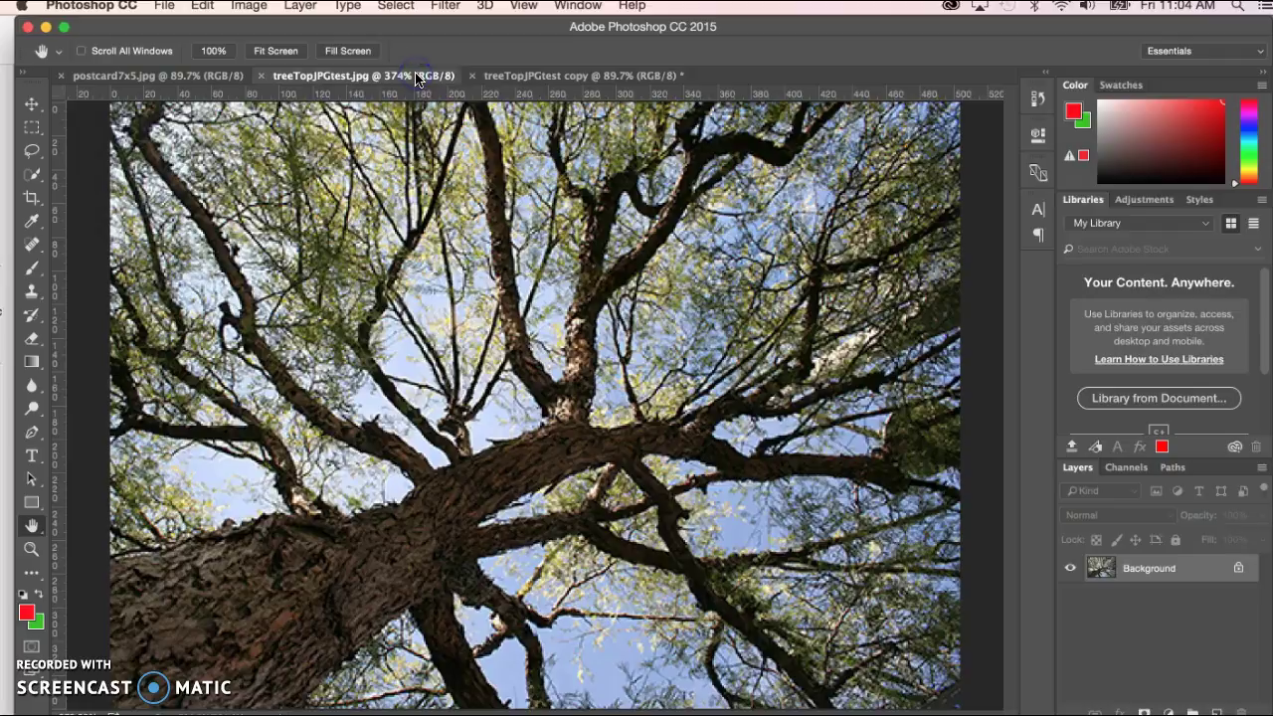
left_click(524, 78)
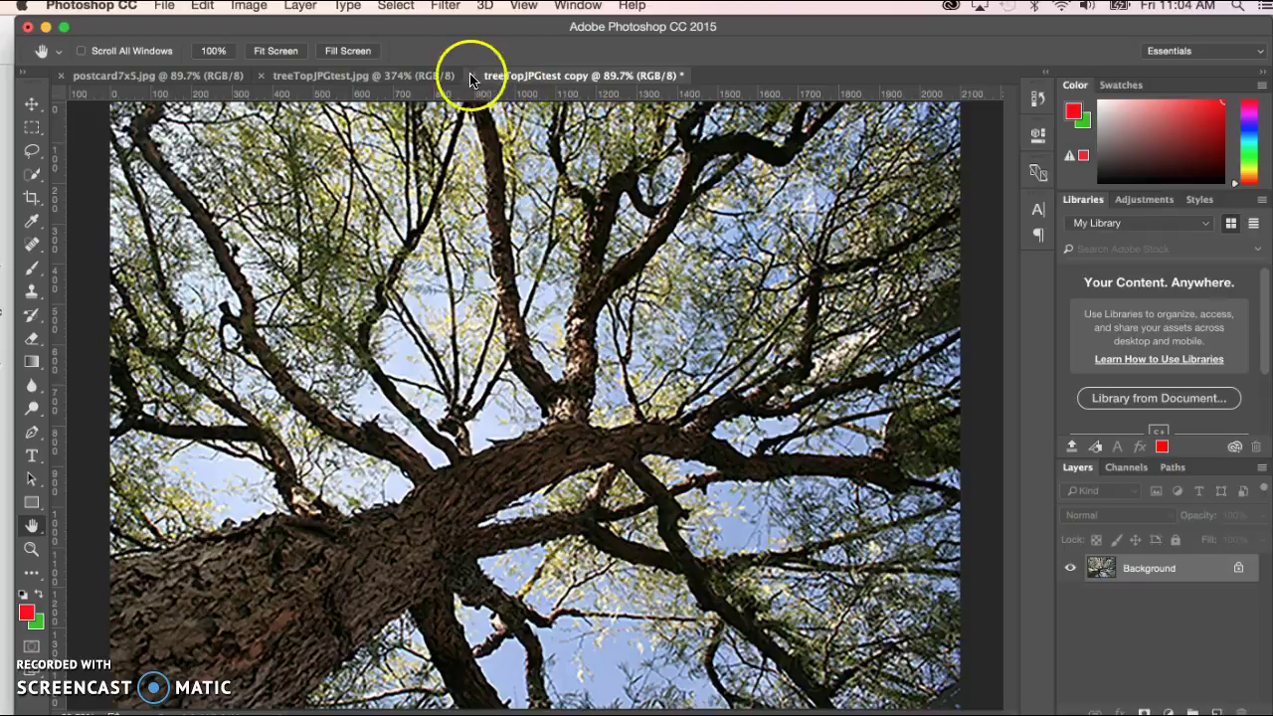
left_click(402, 77)
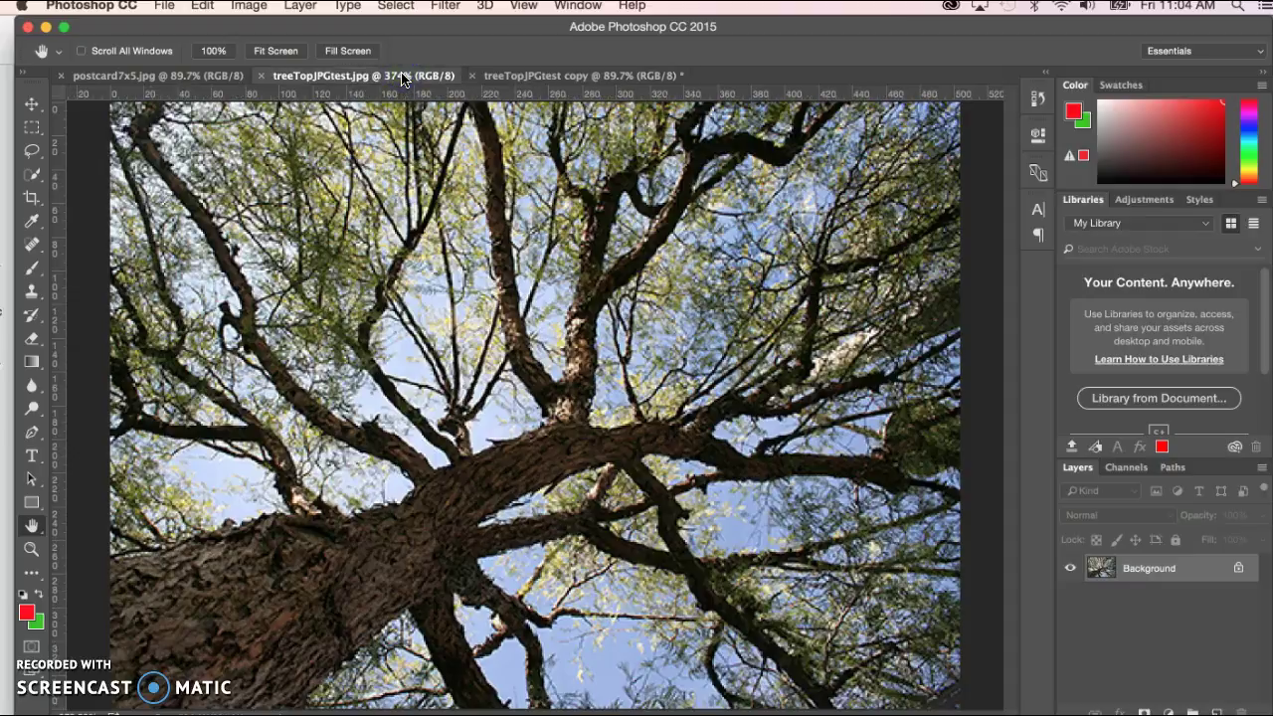
left_click(529, 76)
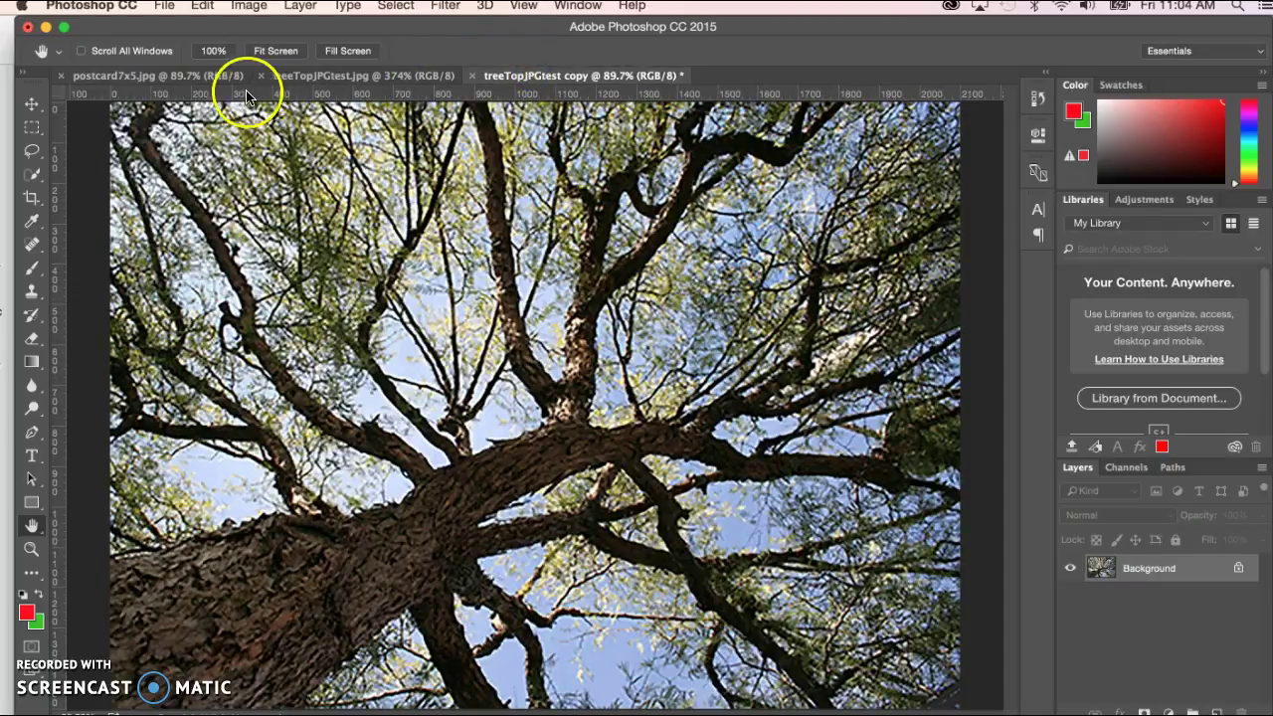
- Close both treeTopJPGtest documents, leaving only postcard7x5.jpg open
left_click(138, 77)
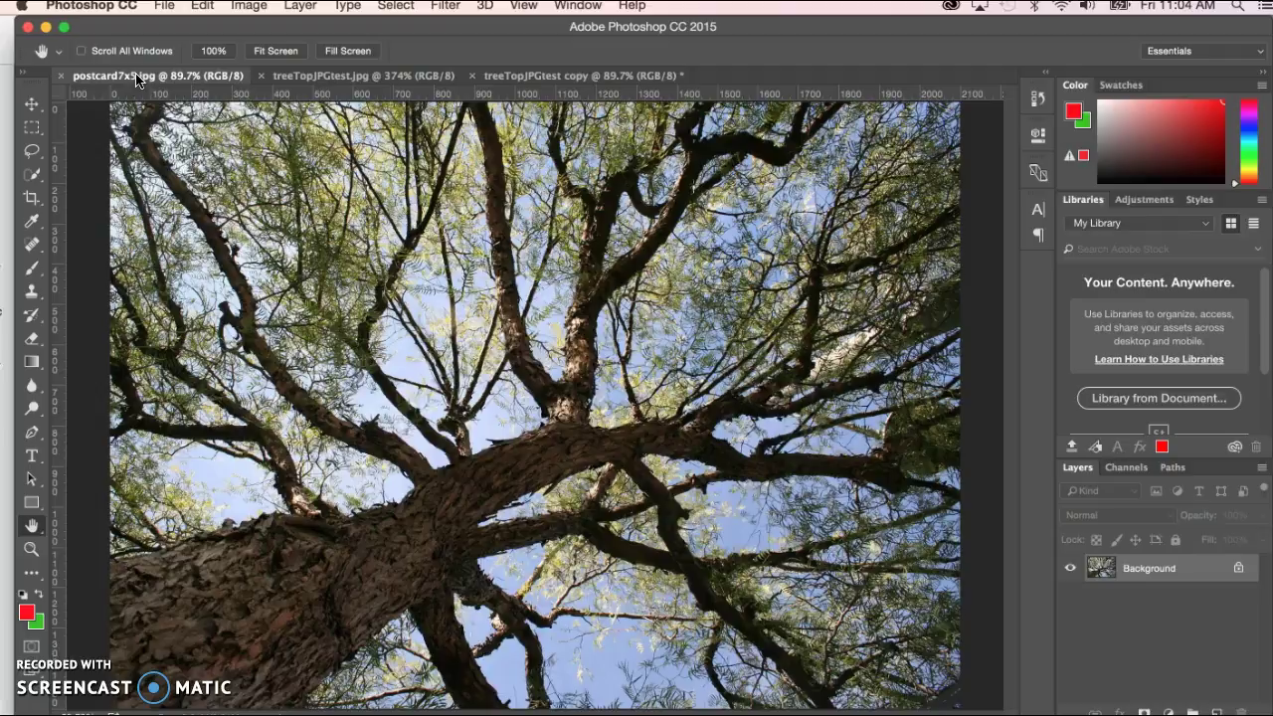
left_click_drag(190, 193, 128, 588)
left_click(548, 364)
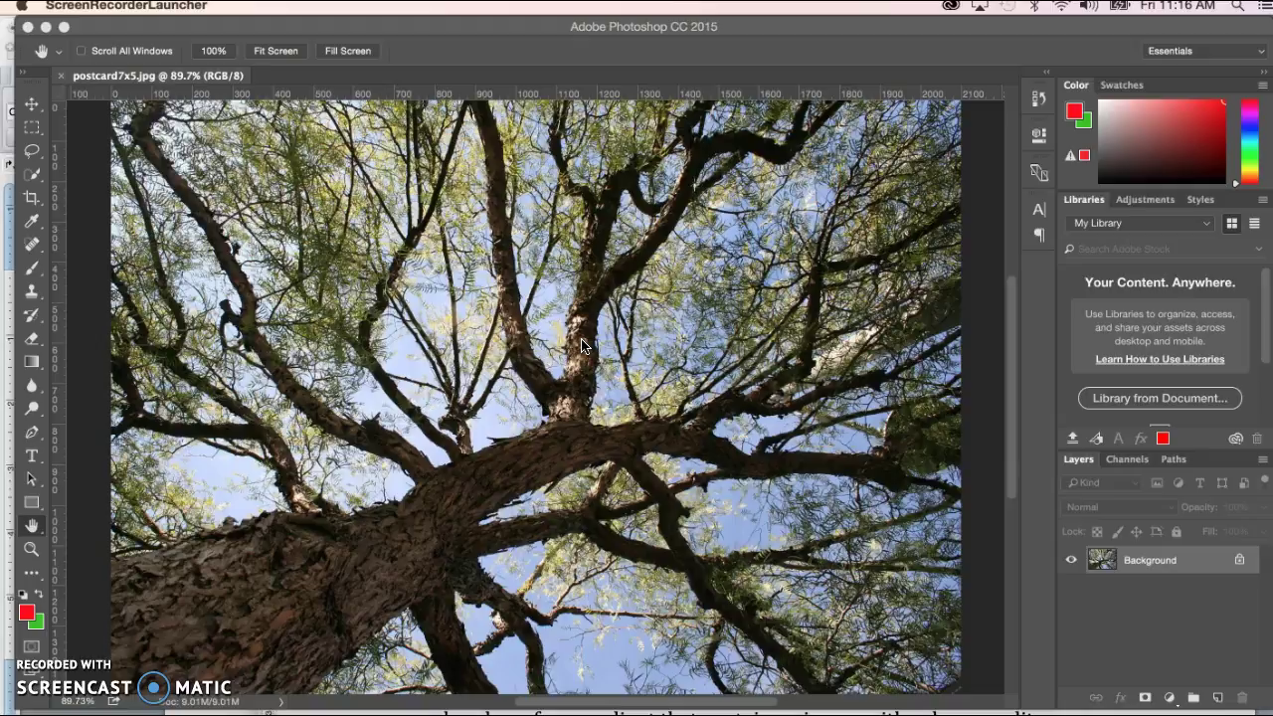
- Duplicate postcard7x5.jpg as 'postcard7x5 copy' and fit it to the window
left_click(577, 343)
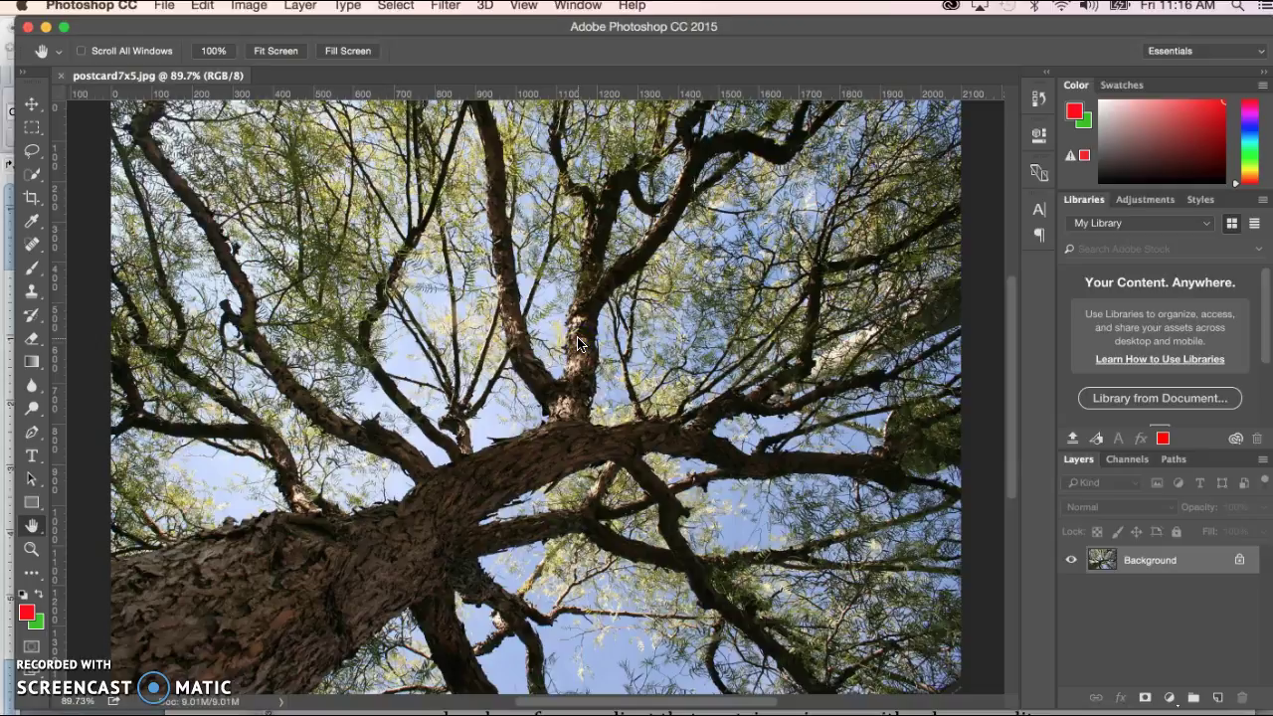
left_click(249, 6)
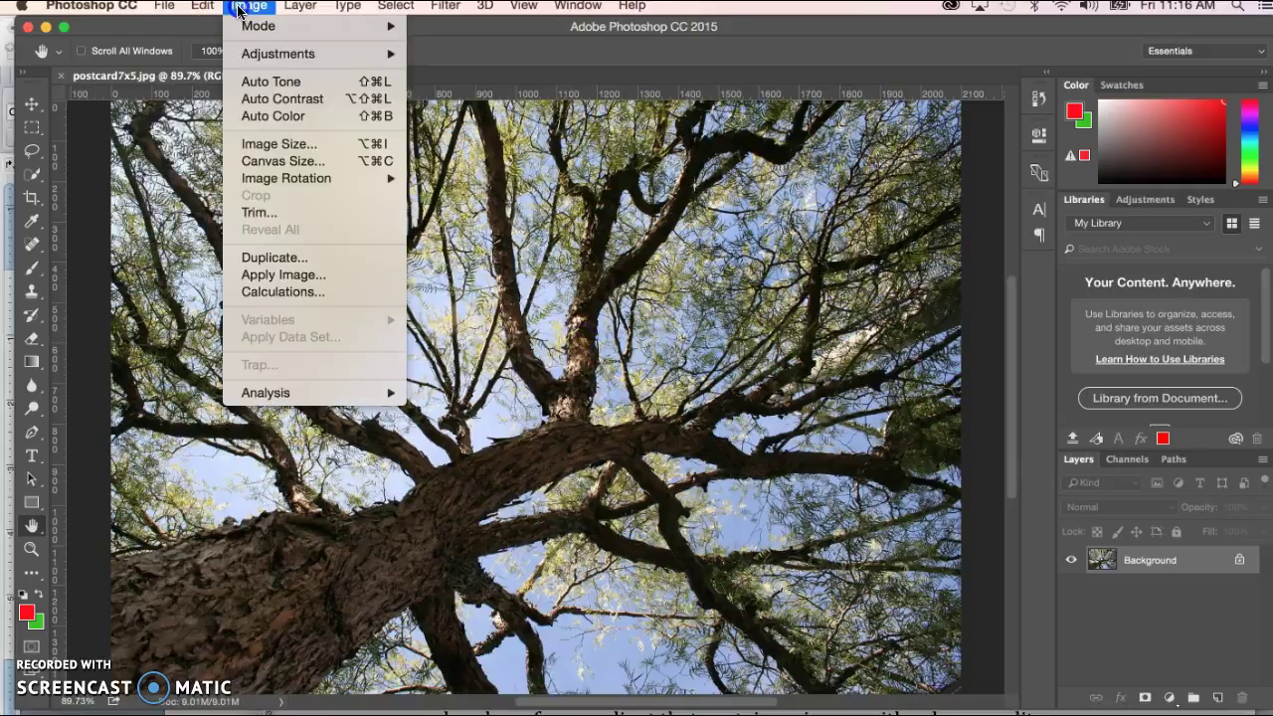
left_click(312, 259)
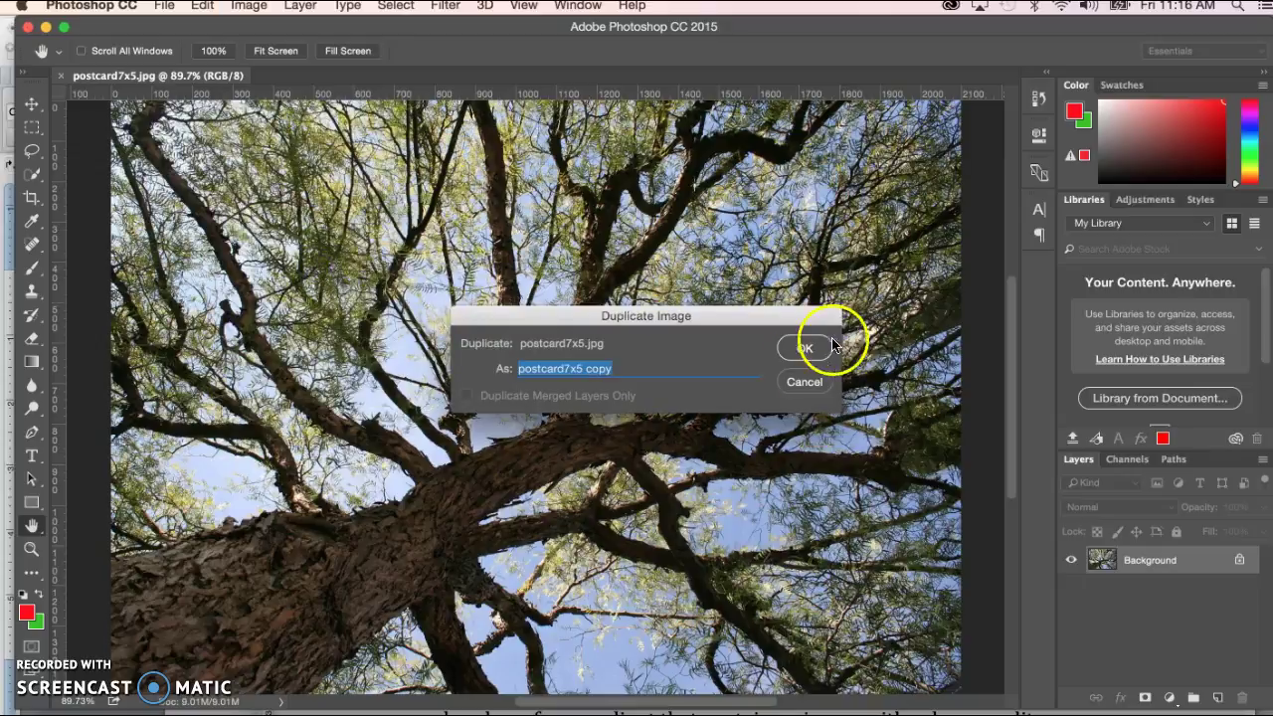
left_click(807, 347)
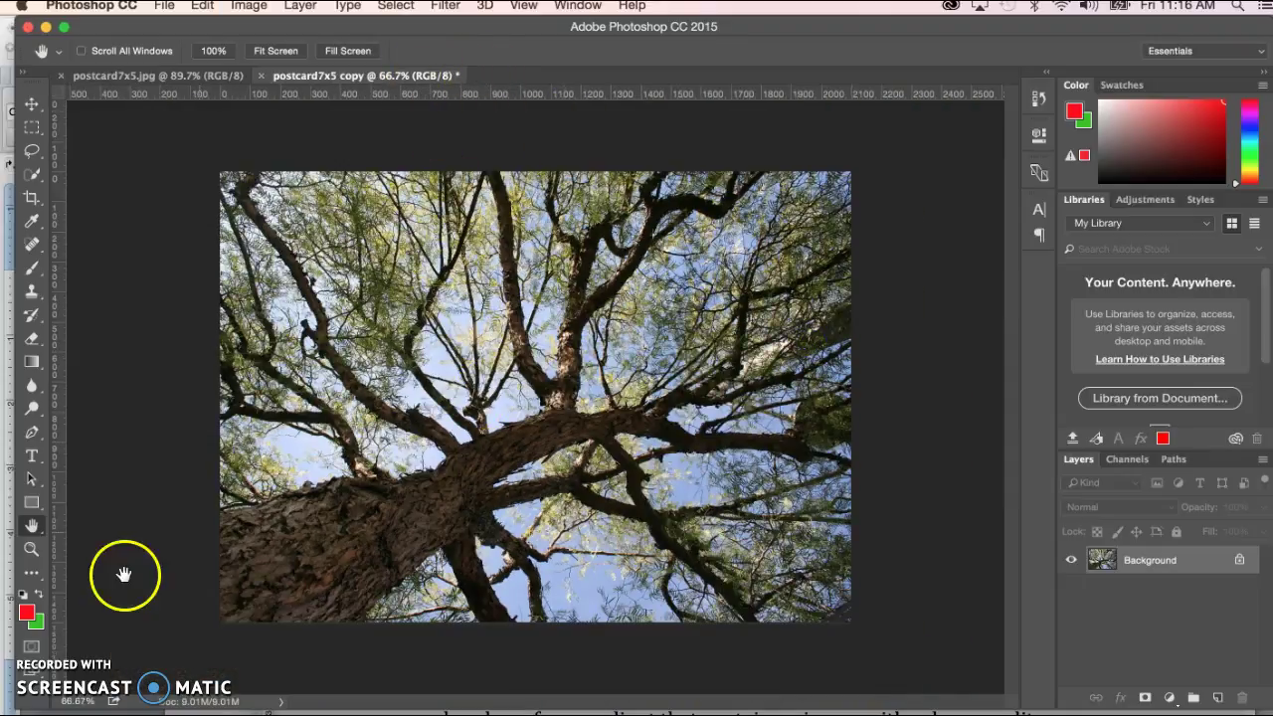
double_click(31, 525)
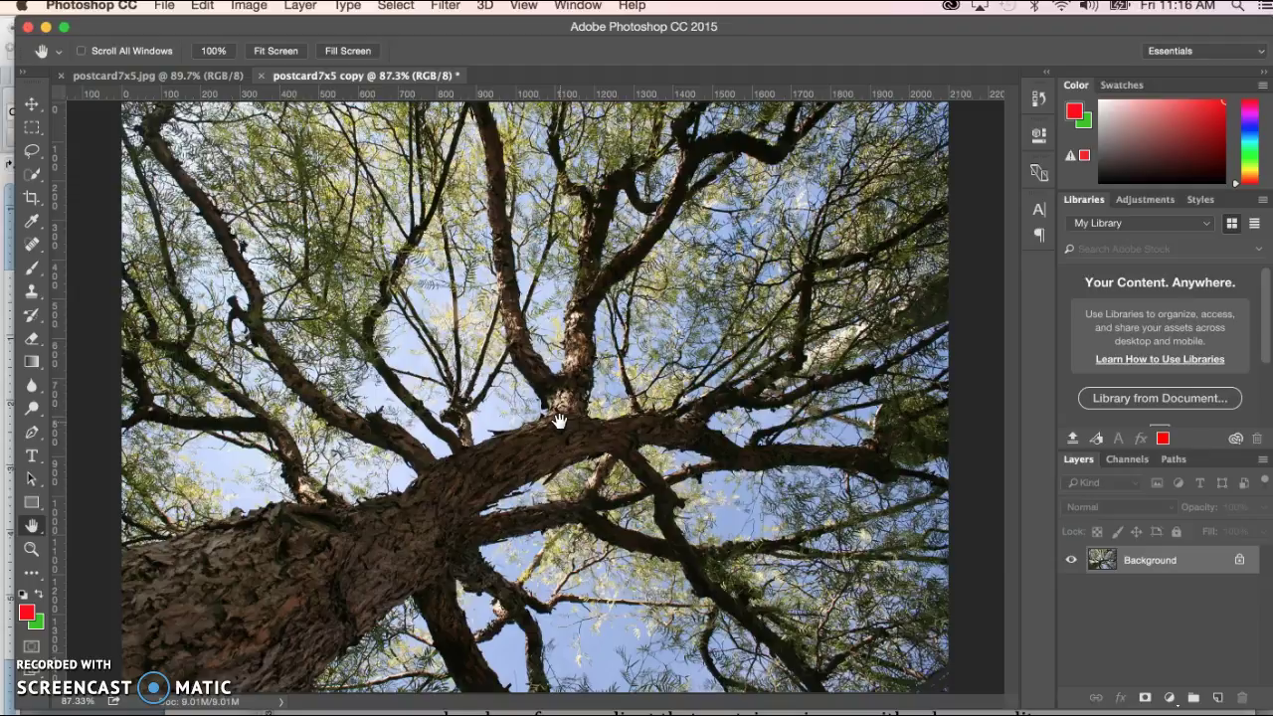
left_click(537, 435)
- Resize the image to 504 pixels wide (504 × 360) using Bicubic Sharper (reduction) resampling
left_click(249, 6)
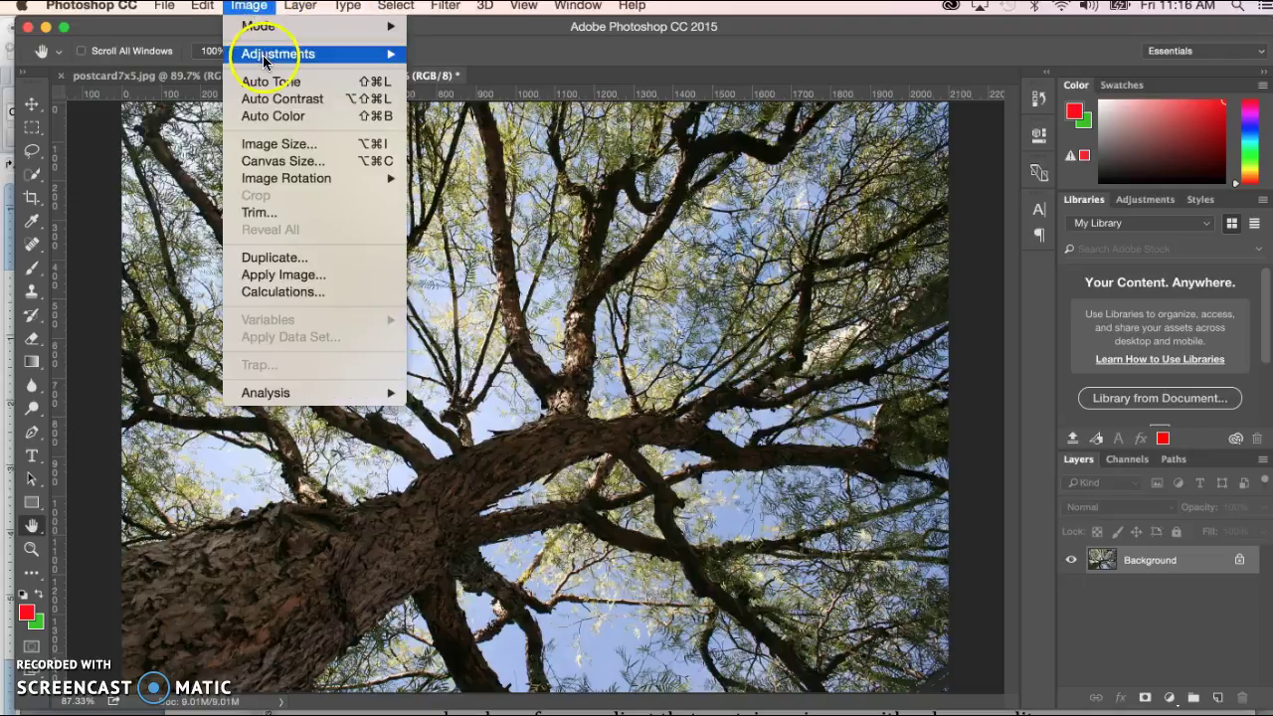
left_click(280, 148)
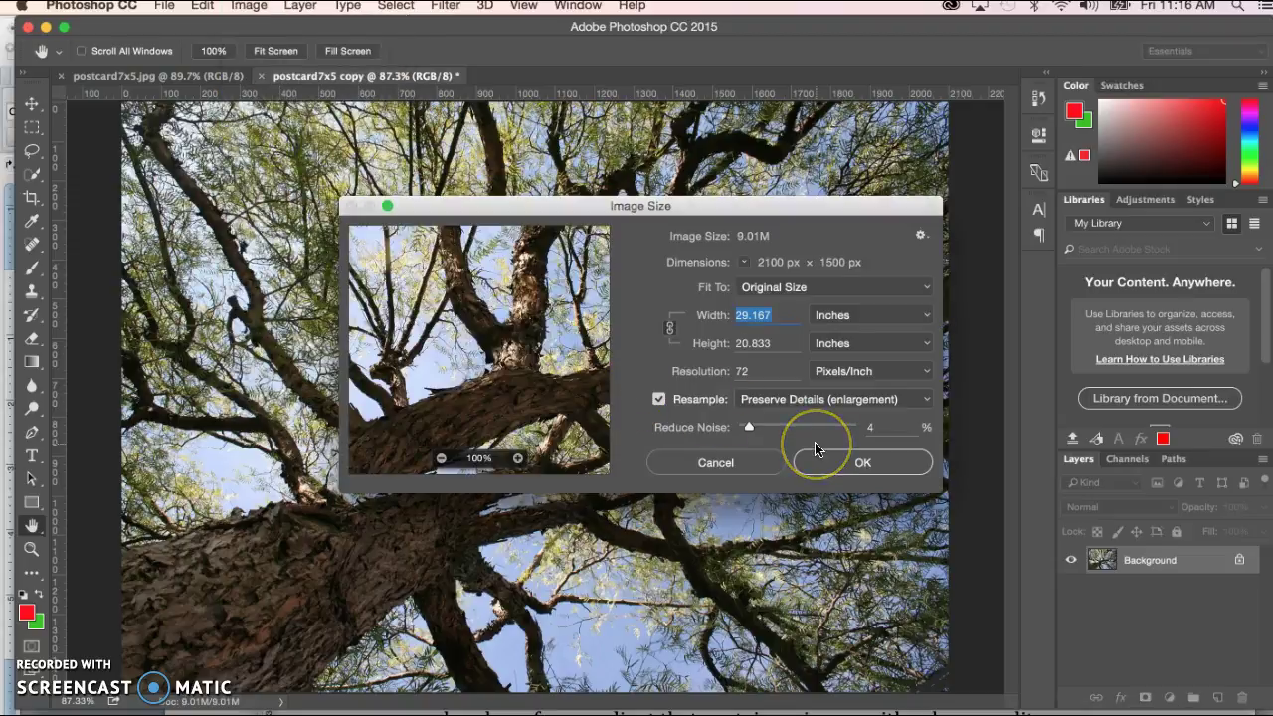
left_click(785, 320)
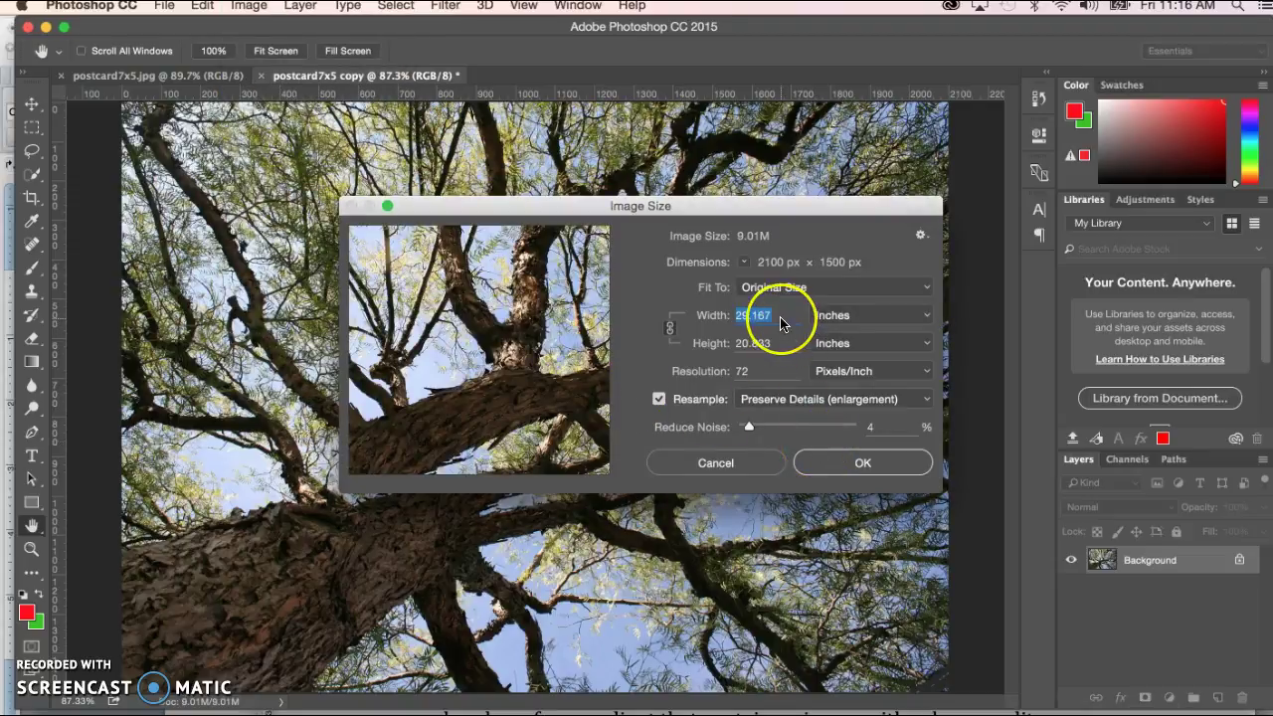
left_click(800, 317)
left_click(938, 344)
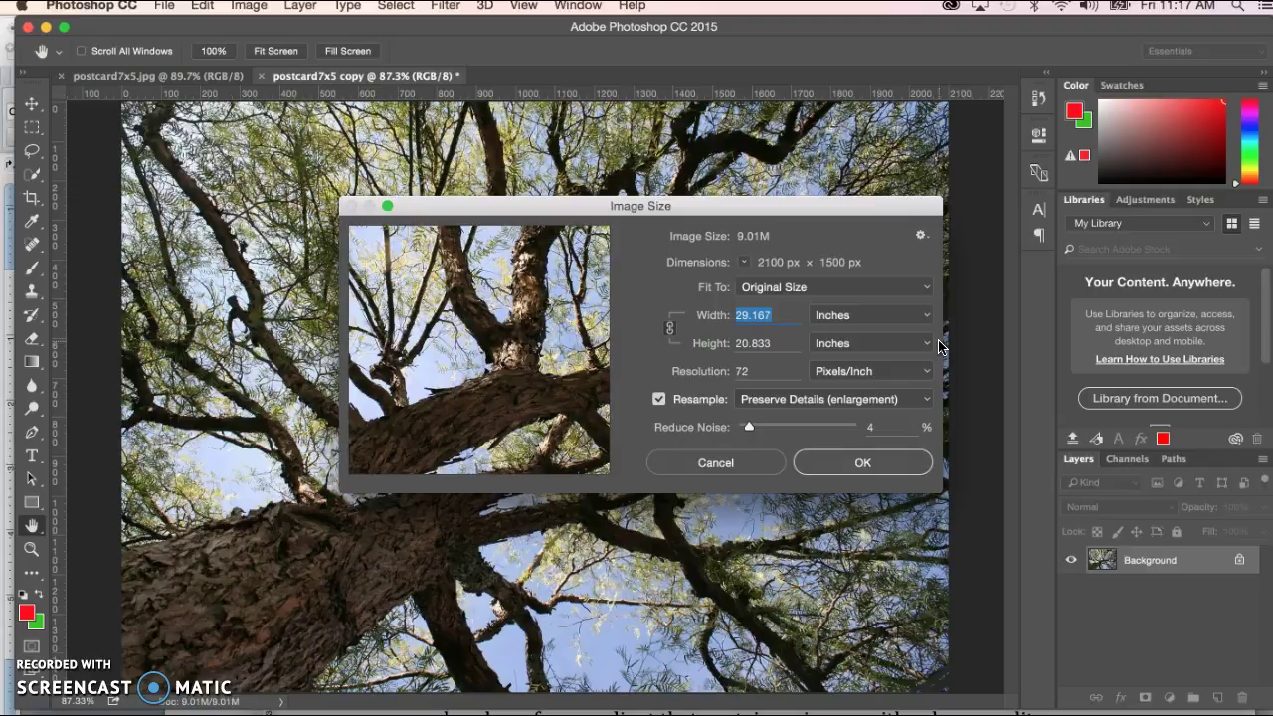
left_click(927, 316)
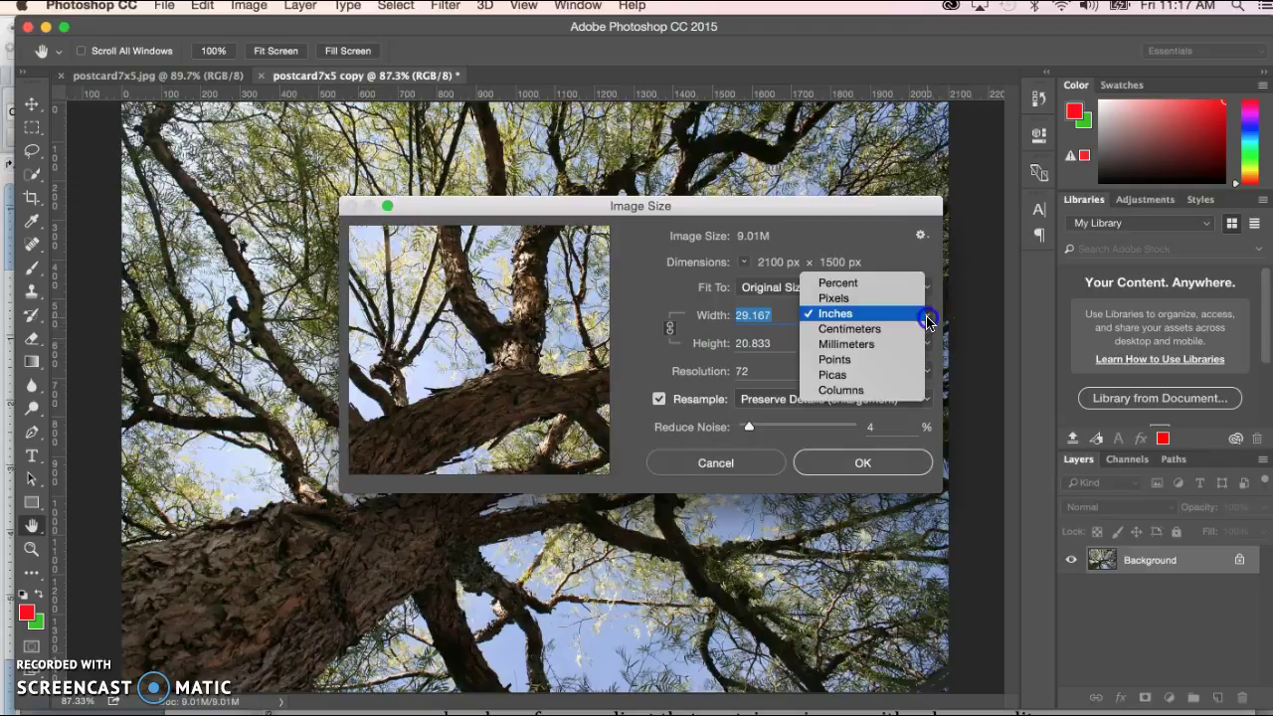
left_click(881, 298)
double_click(782, 316)
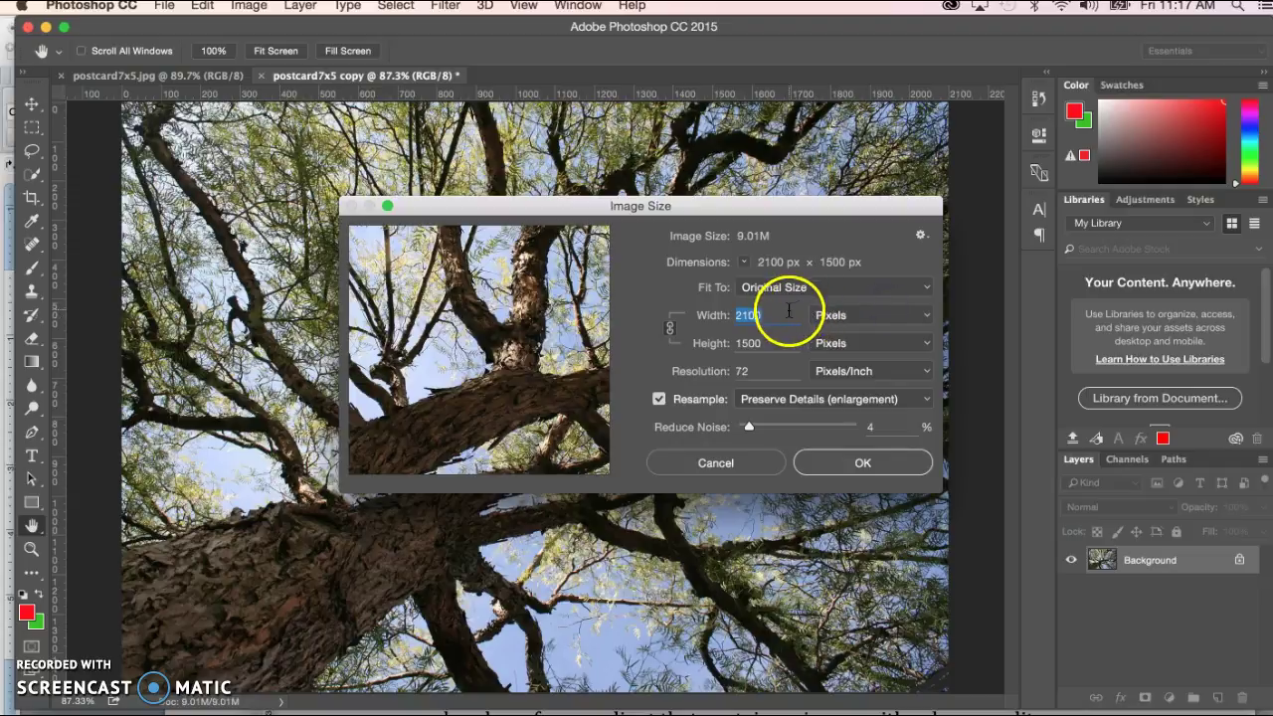
mouse_move(478, 349)
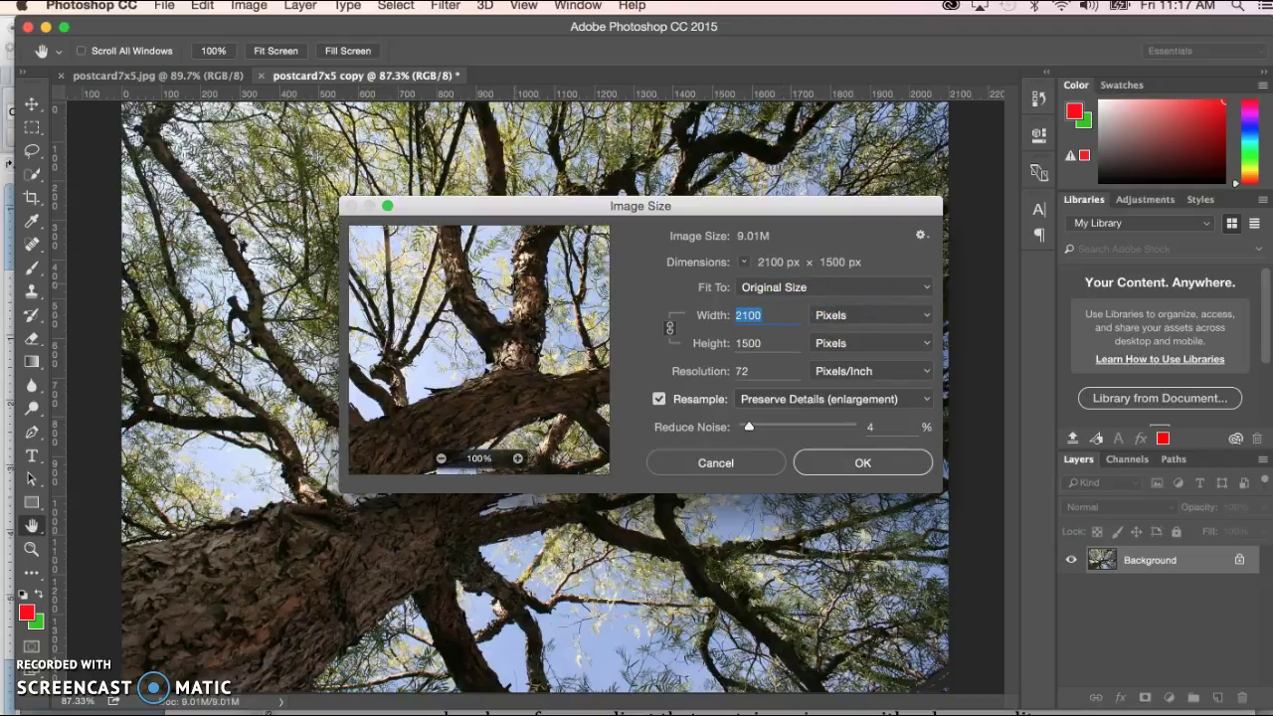
type("504")
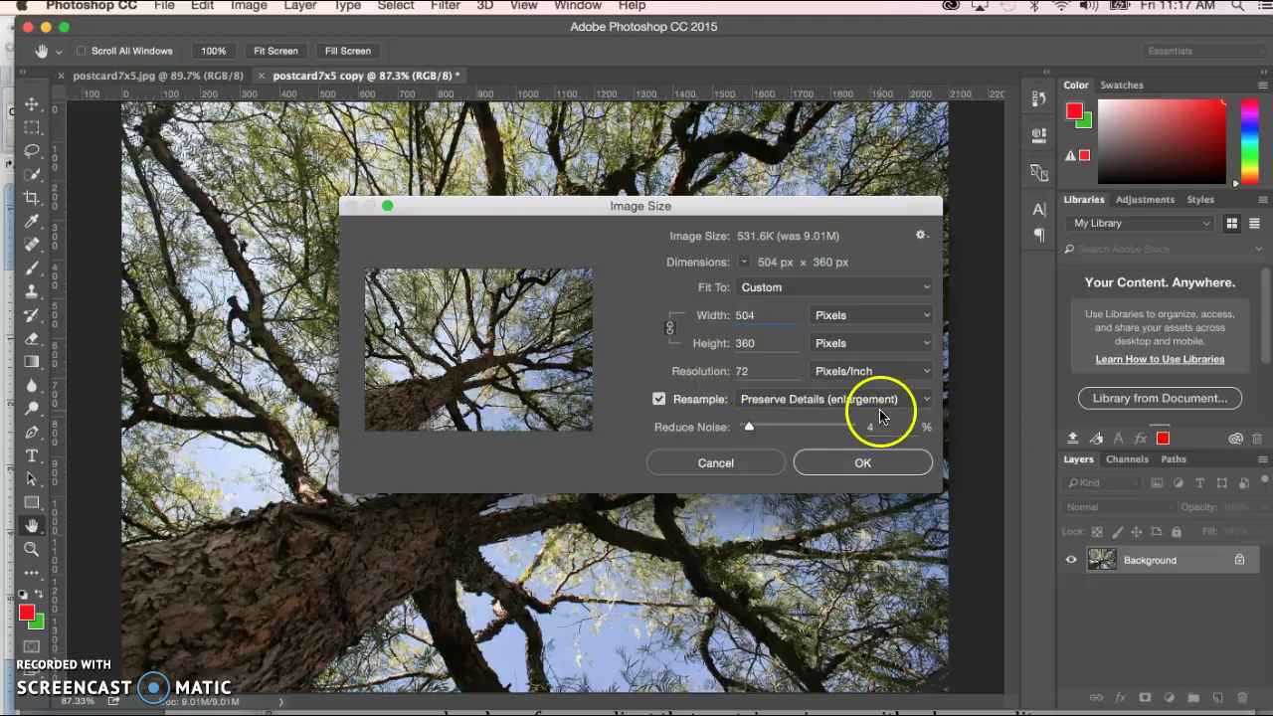
left_click(921, 401)
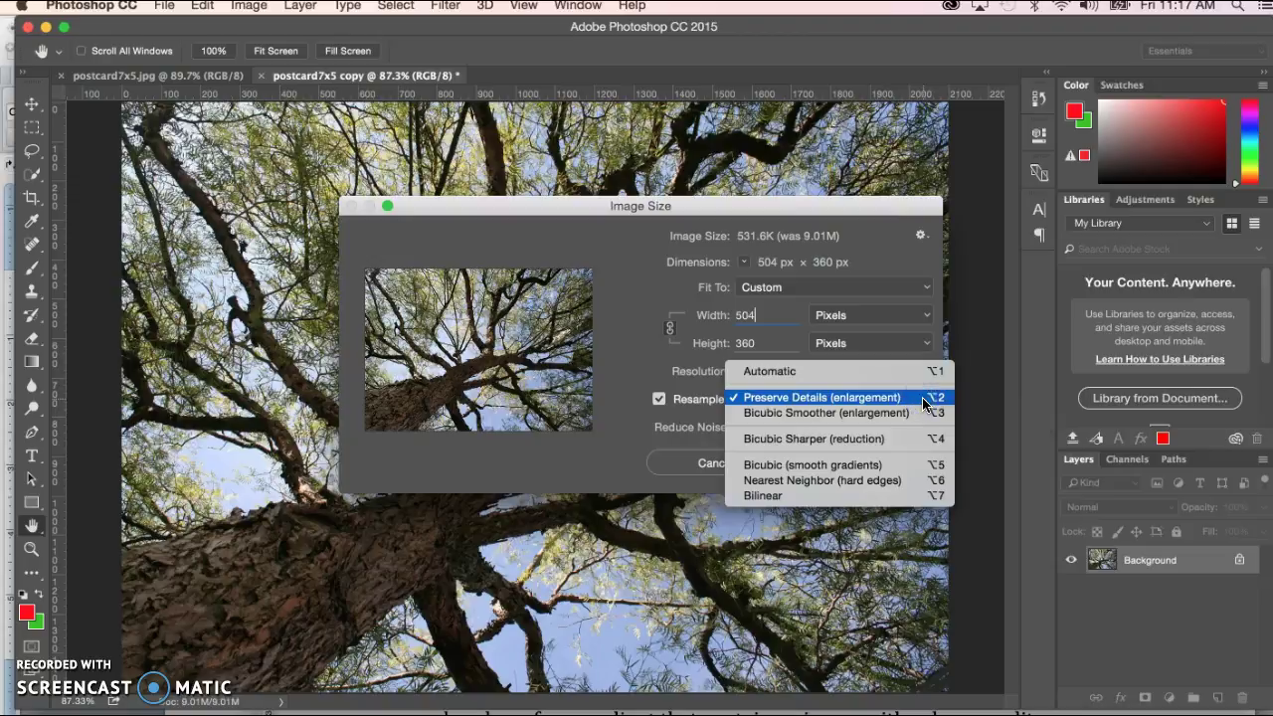
left_click(872, 440)
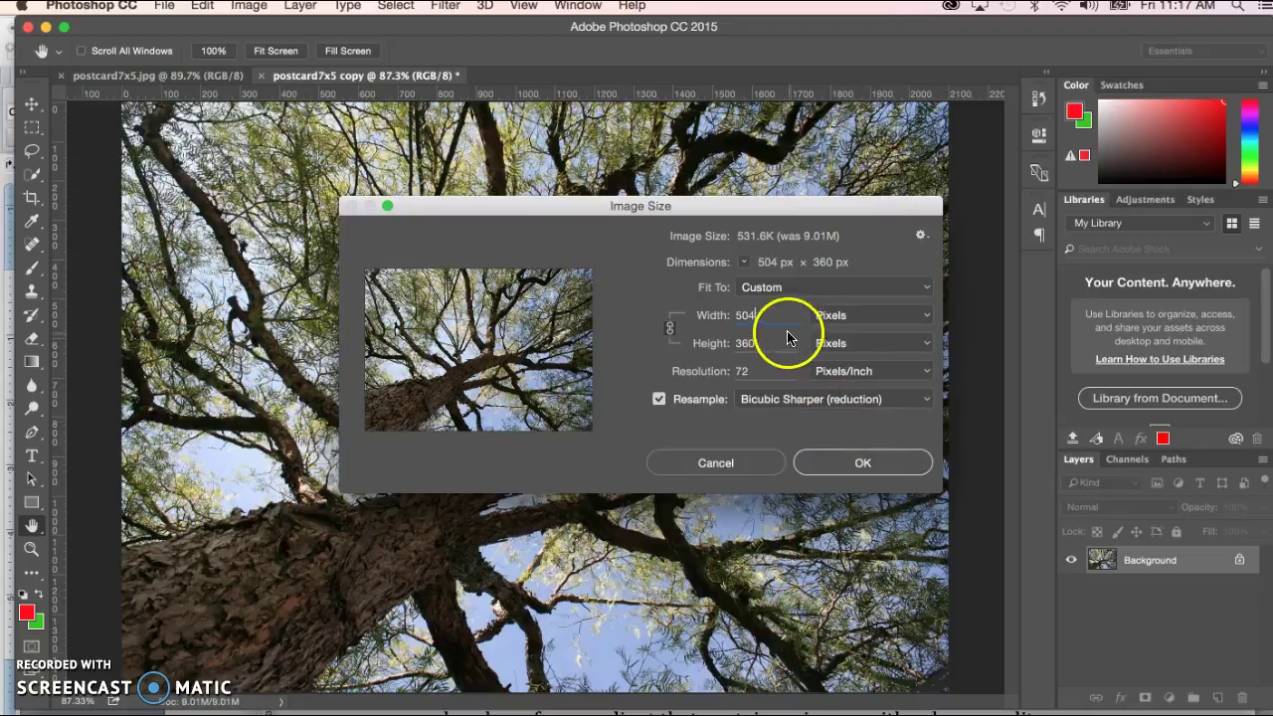
left_click(870, 462)
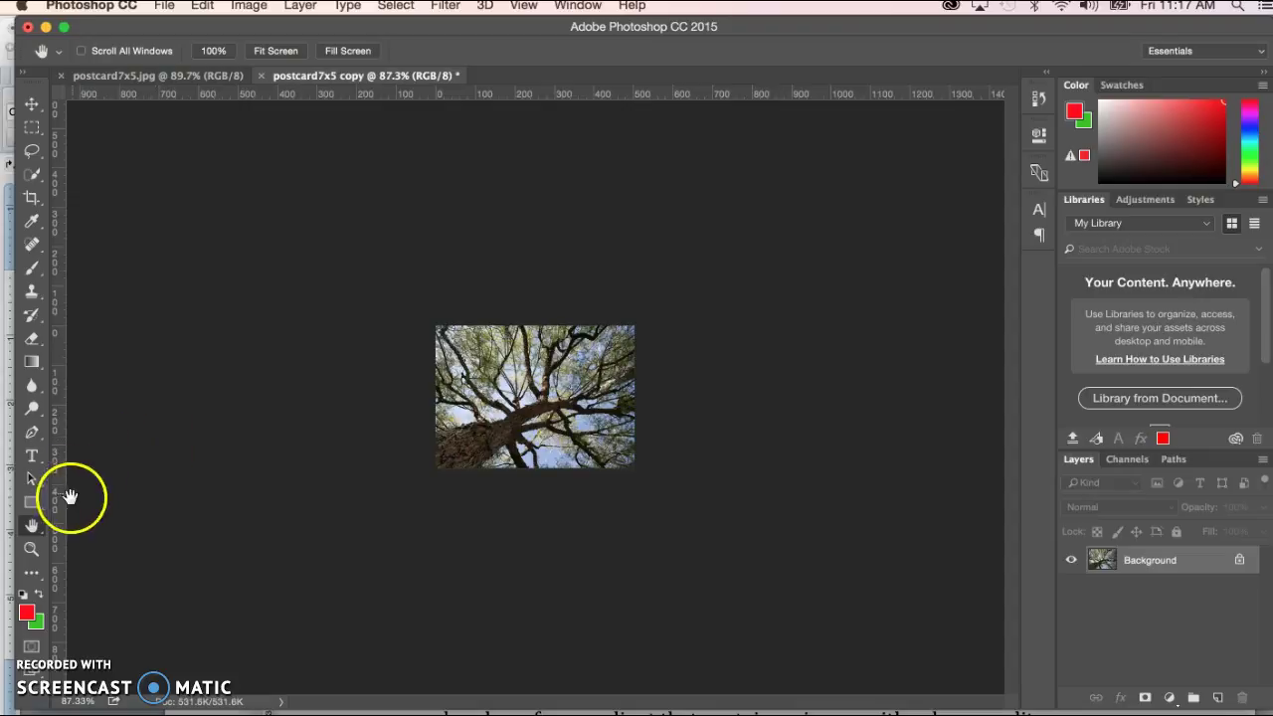
- Fit the 504 × 360 copy to the window and compare it with the original postcard7x5.jpg
left_click(33, 530)
double_click(33, 530)
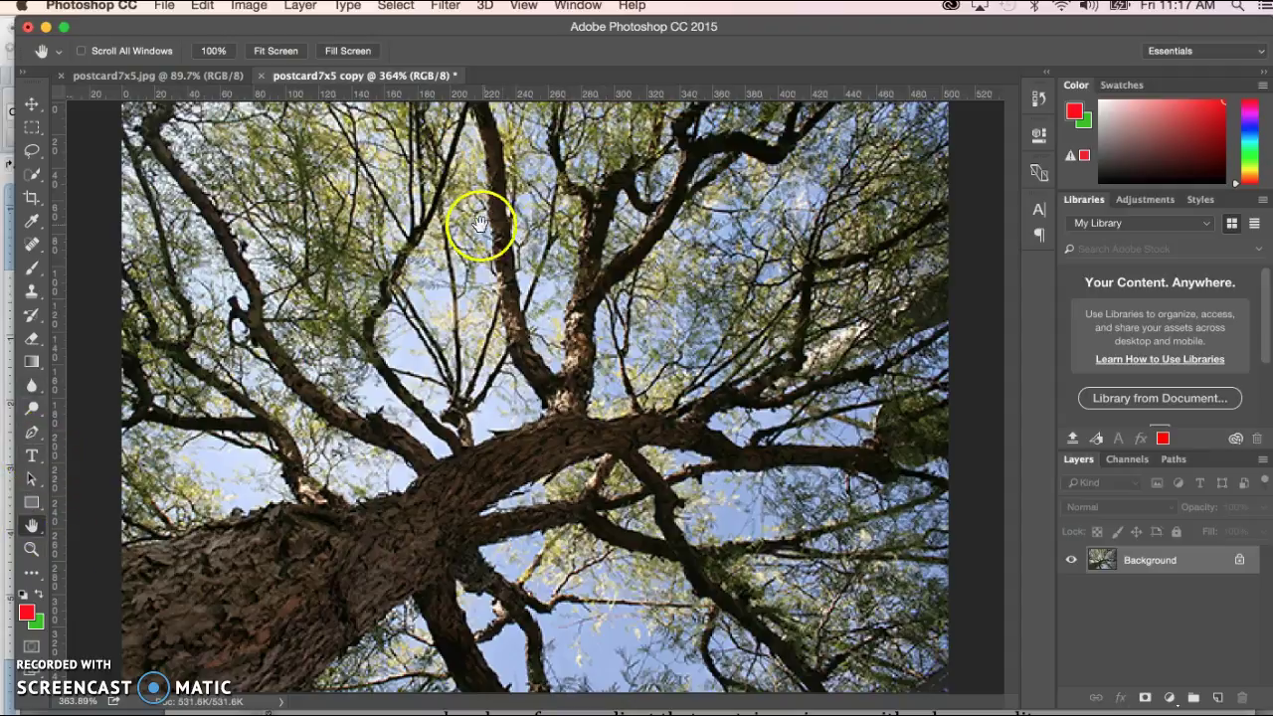
left_click(195, 76)
left_click(325, 76)
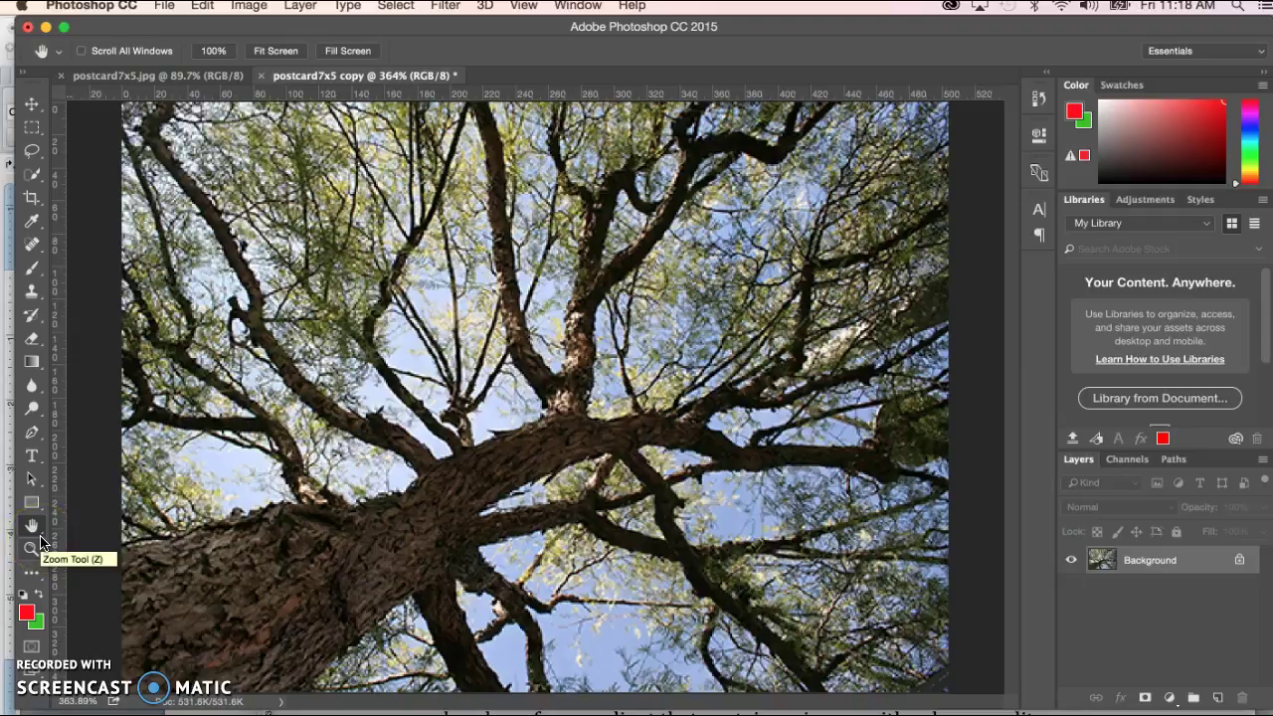
left_click_drag(102, 500, 197, 450)
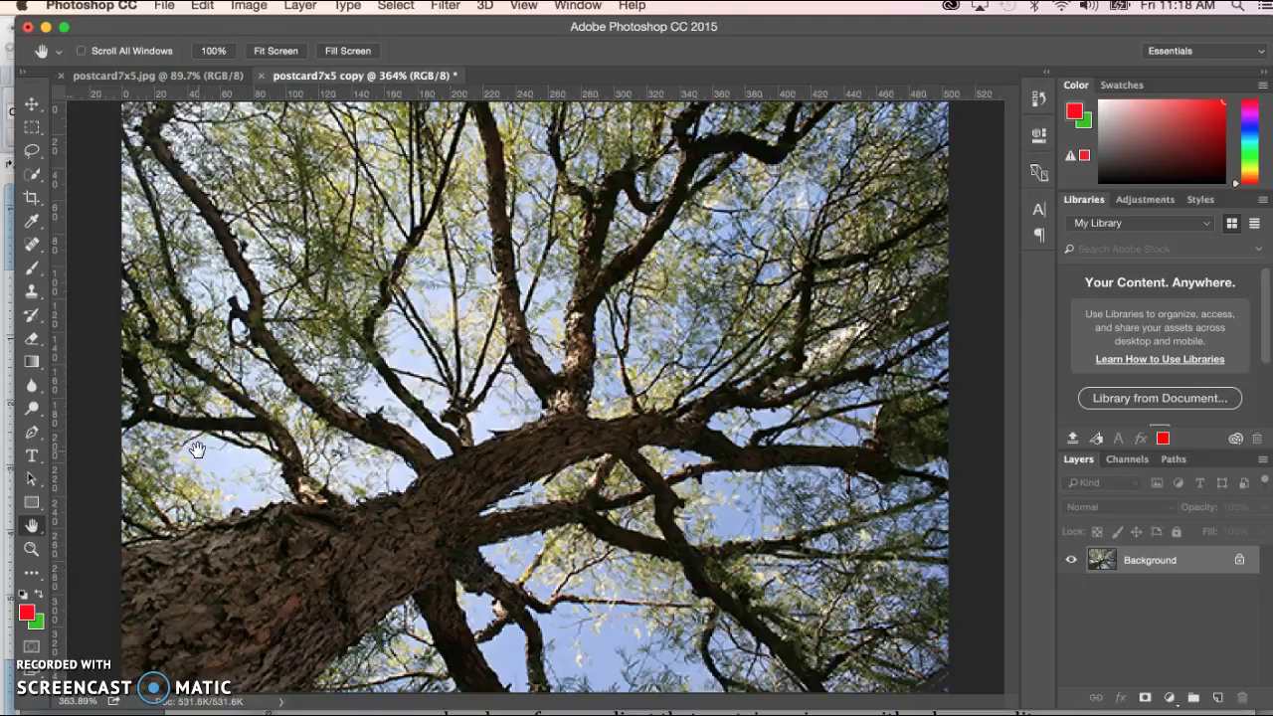
left_click(241, 411)
- Set the status bar to display the Document Profile
left_click(280, 706)
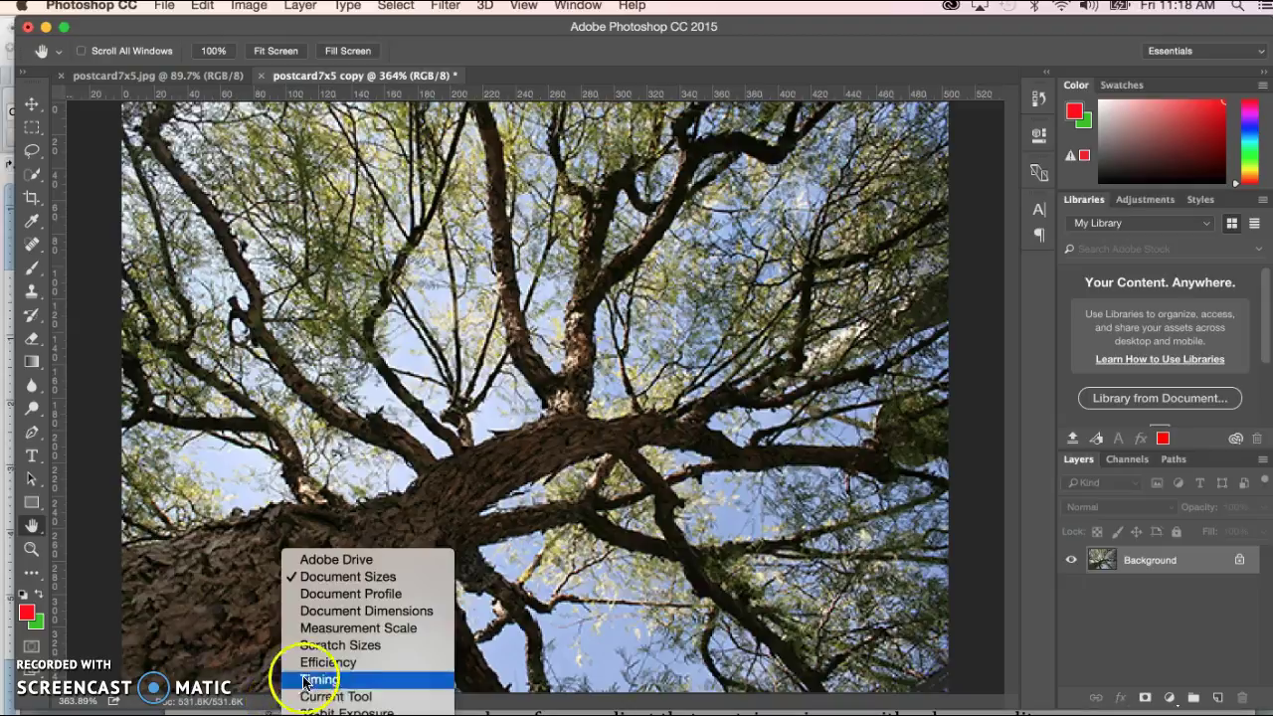
left_click(361, 603)
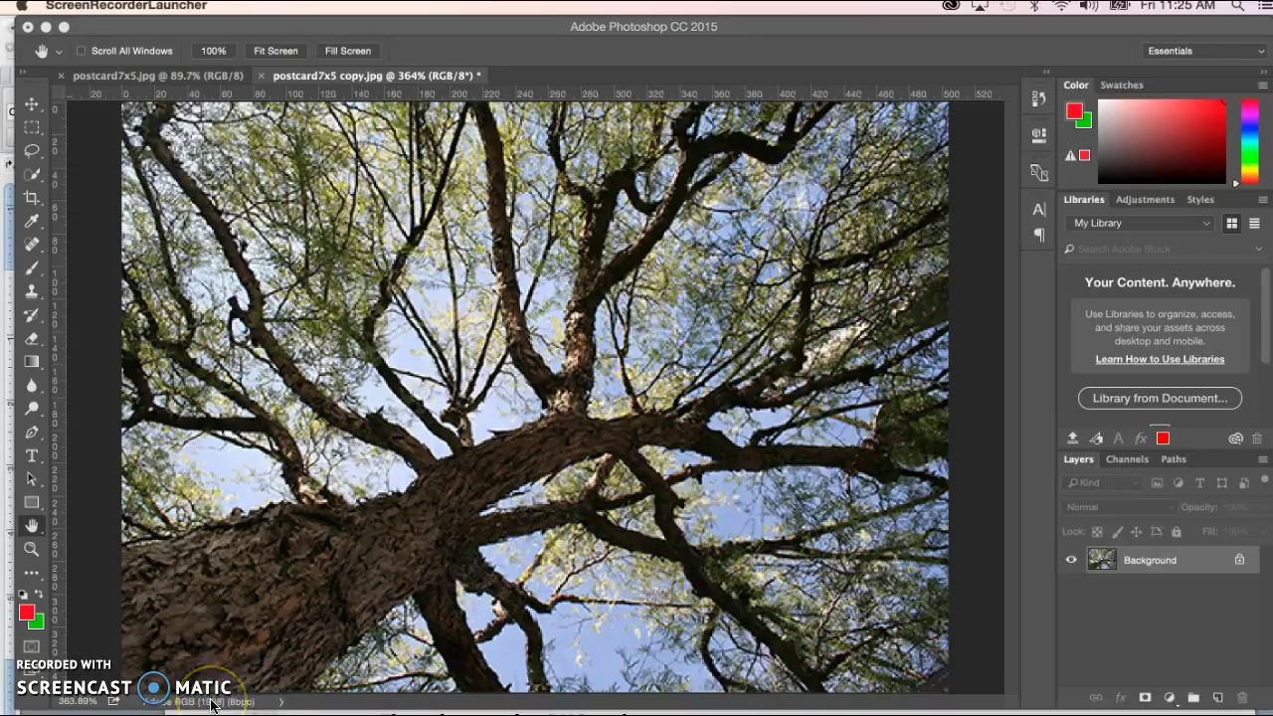
left_click(255, 147)
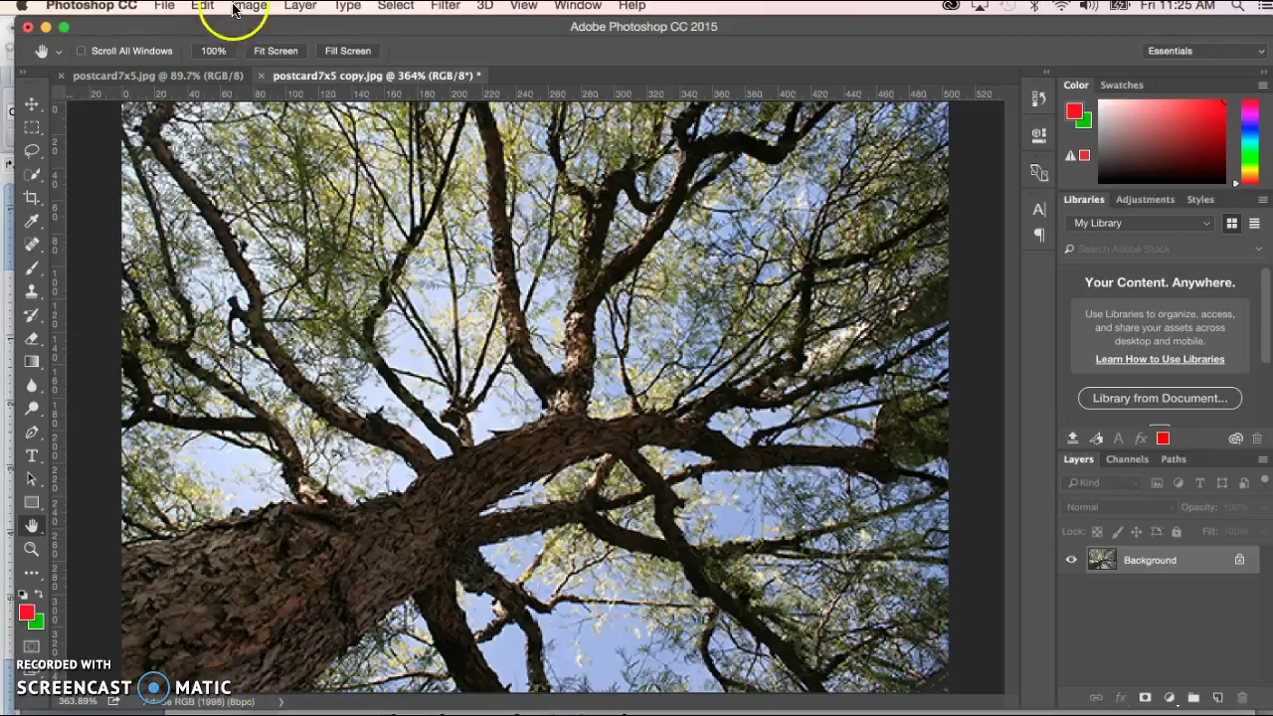
- Convert the copy from Adobe RGB (1998) to the sRGB IEC61966-2.1 profile
left_click(202, 6)
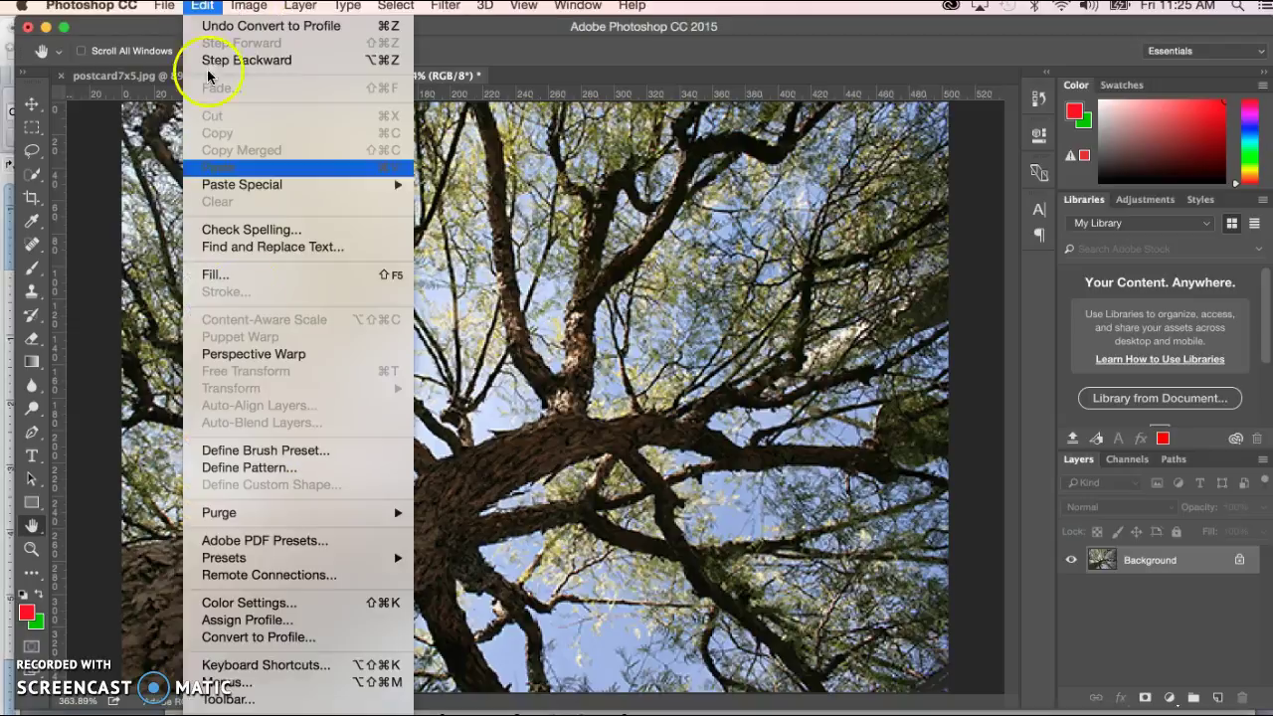
left_click(303, 641)
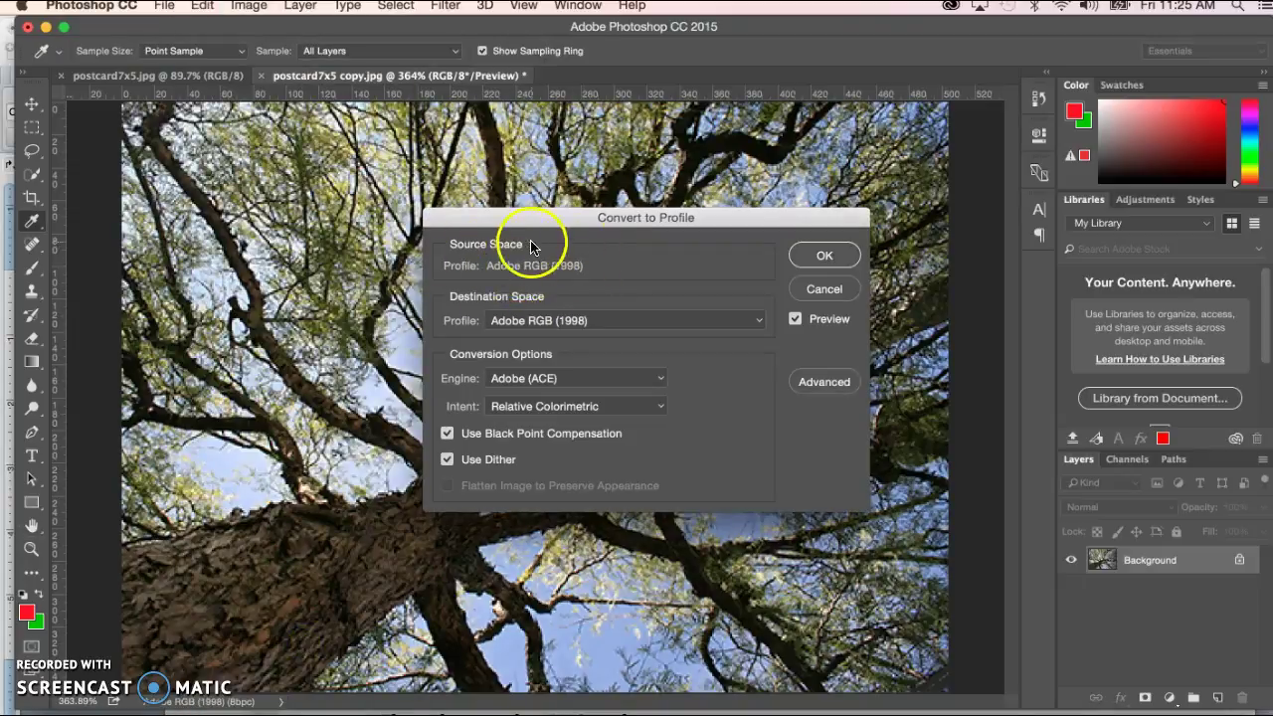
left_click(759, 321)
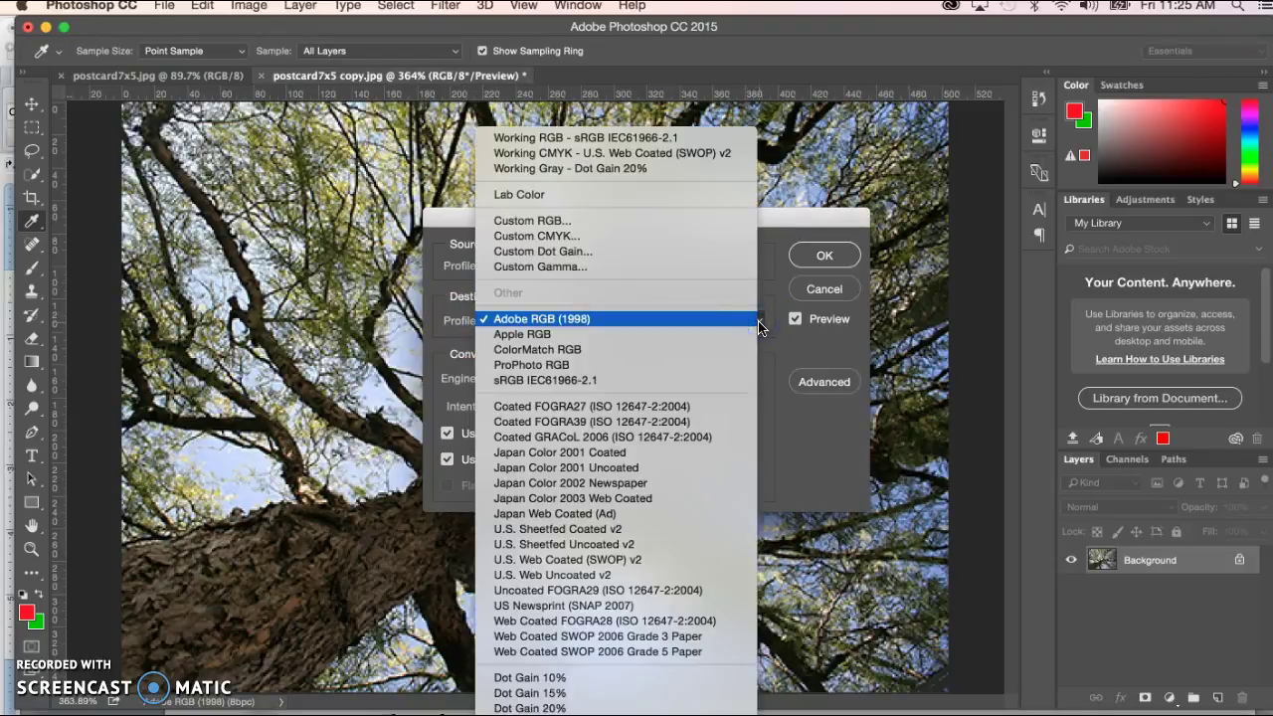
left_click(561, 383)
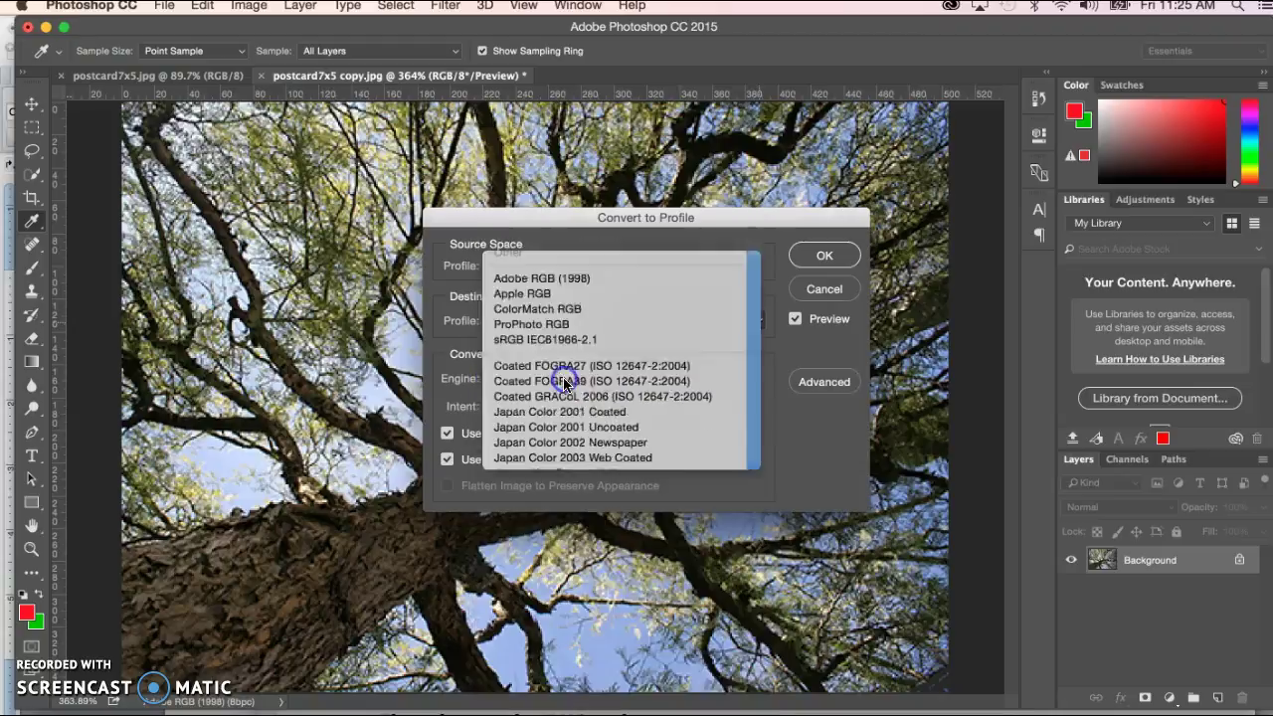
left_click(805, 255)
key("h")
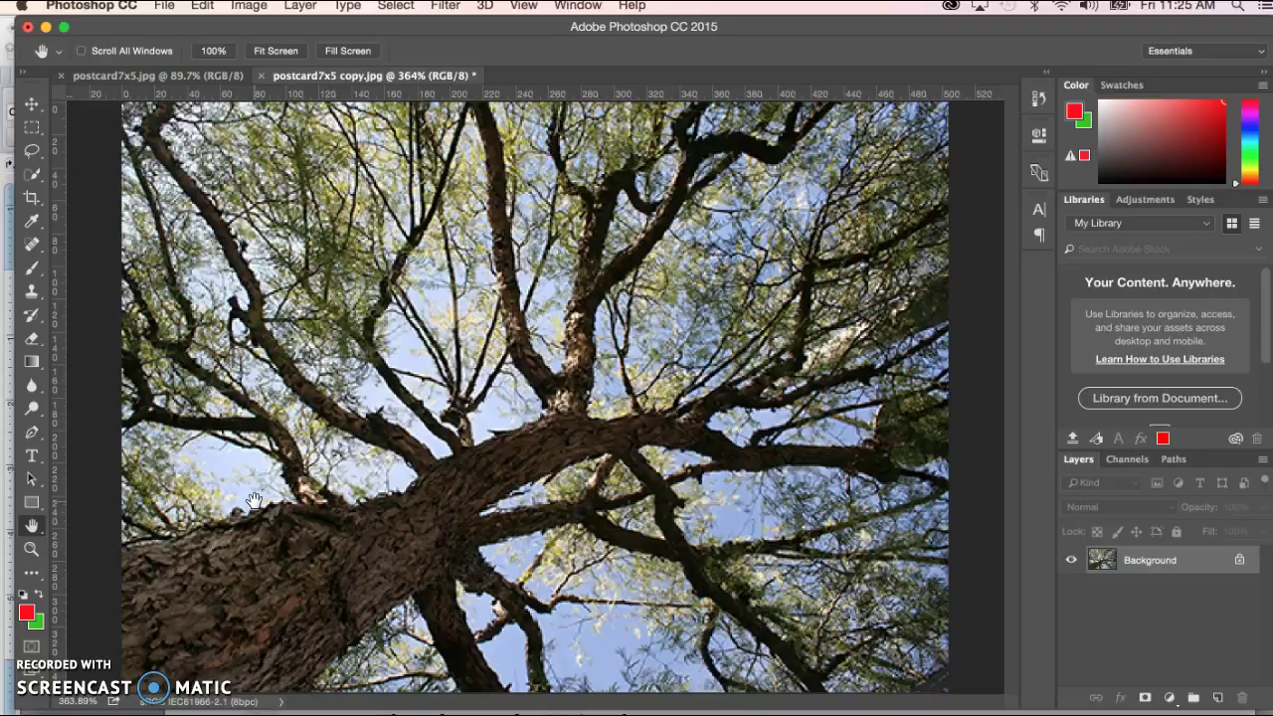
- Save the copy as a JPEG over the existing postcard7x5 copy.jpg
left_click(412, 431)
left_click(368, 554)
left_click(137, 563)
left_click(188, 563)
left_click(233, 205)
left_click(164, 6)
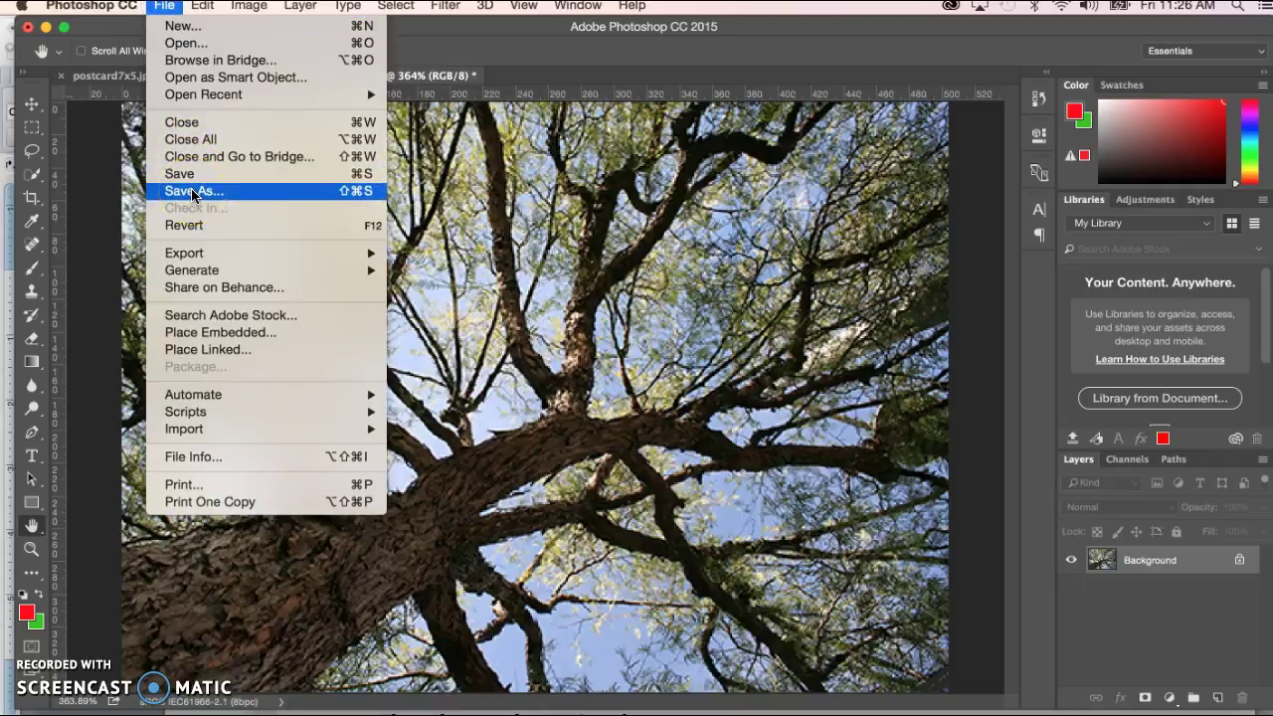
left_click(192, 191)
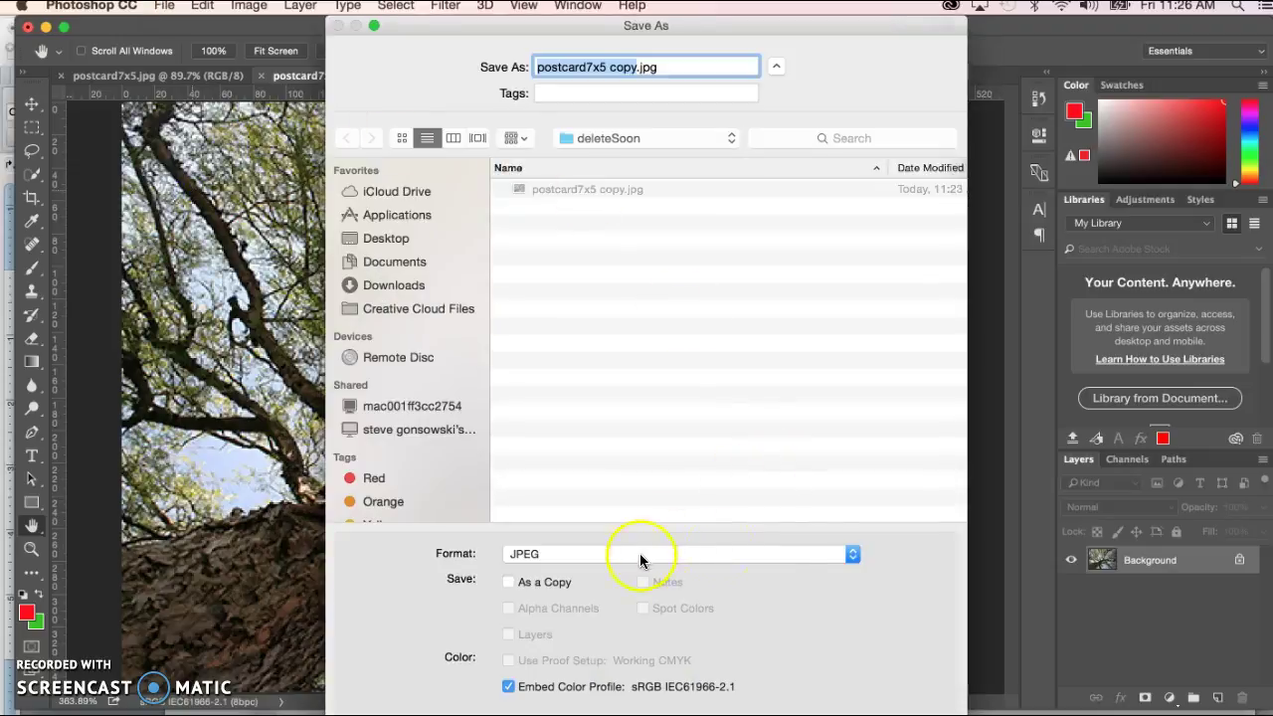
left_click(852, 553)
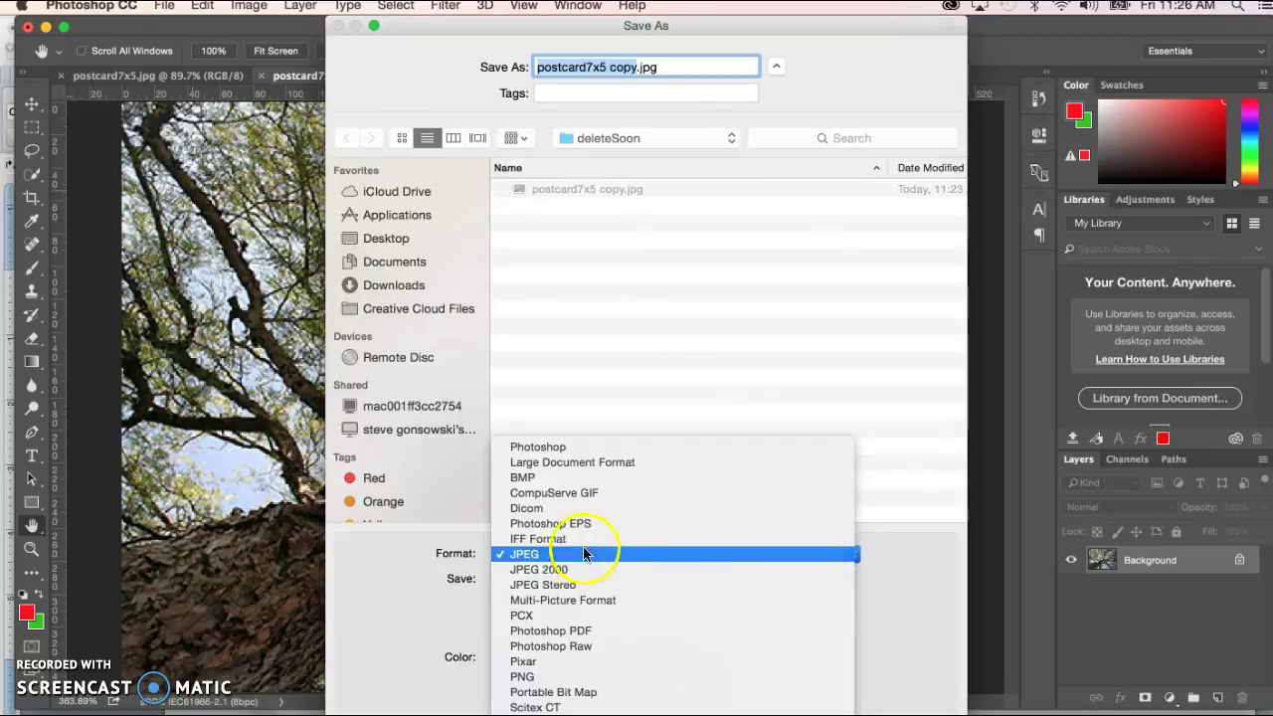
left_click(540, 557)
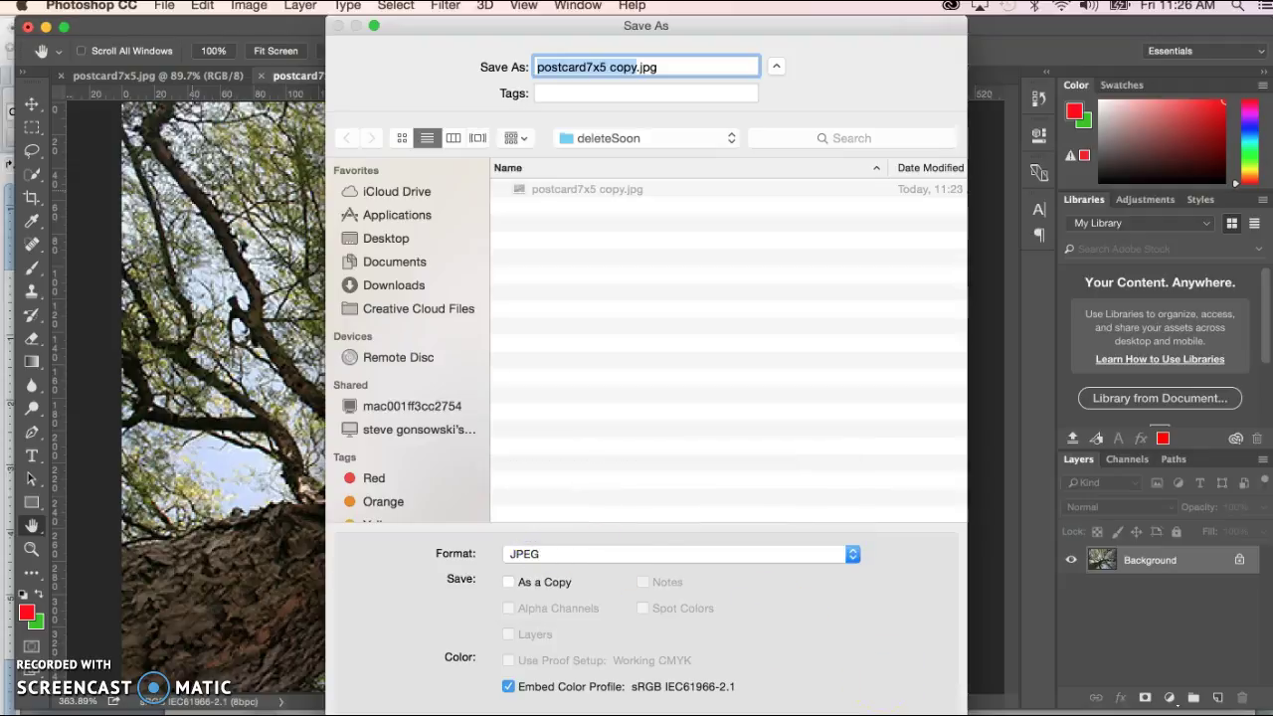
key("Return")
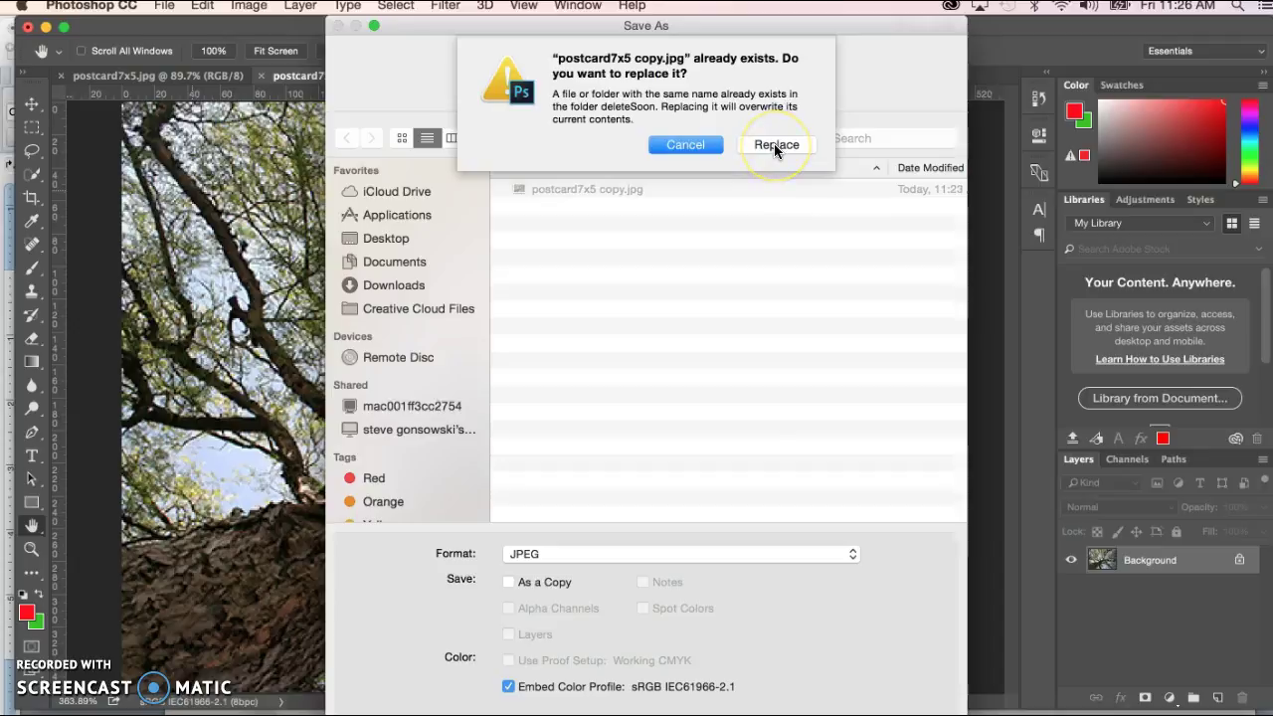
left_click(774, 146)
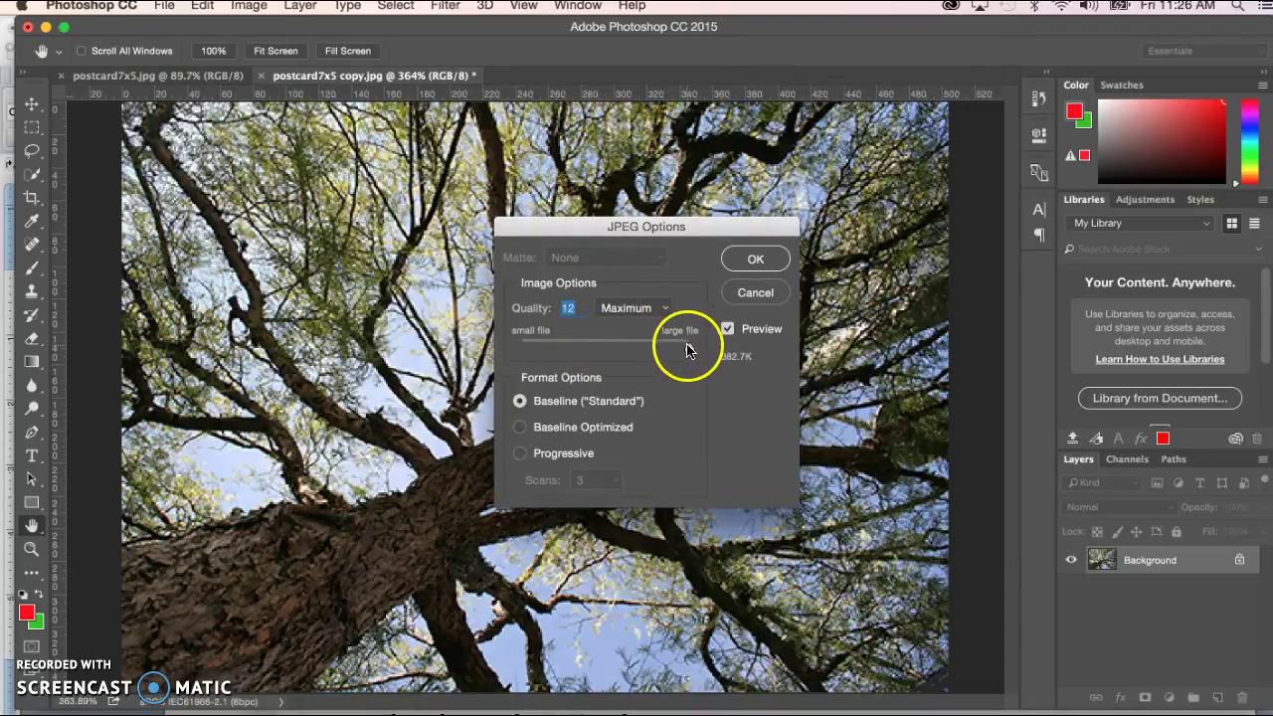
mouse_move(689, 348)
left_mouse_down()
mouse_move(542, 345)
mouse_move(651, 352)
left_mouse_up()
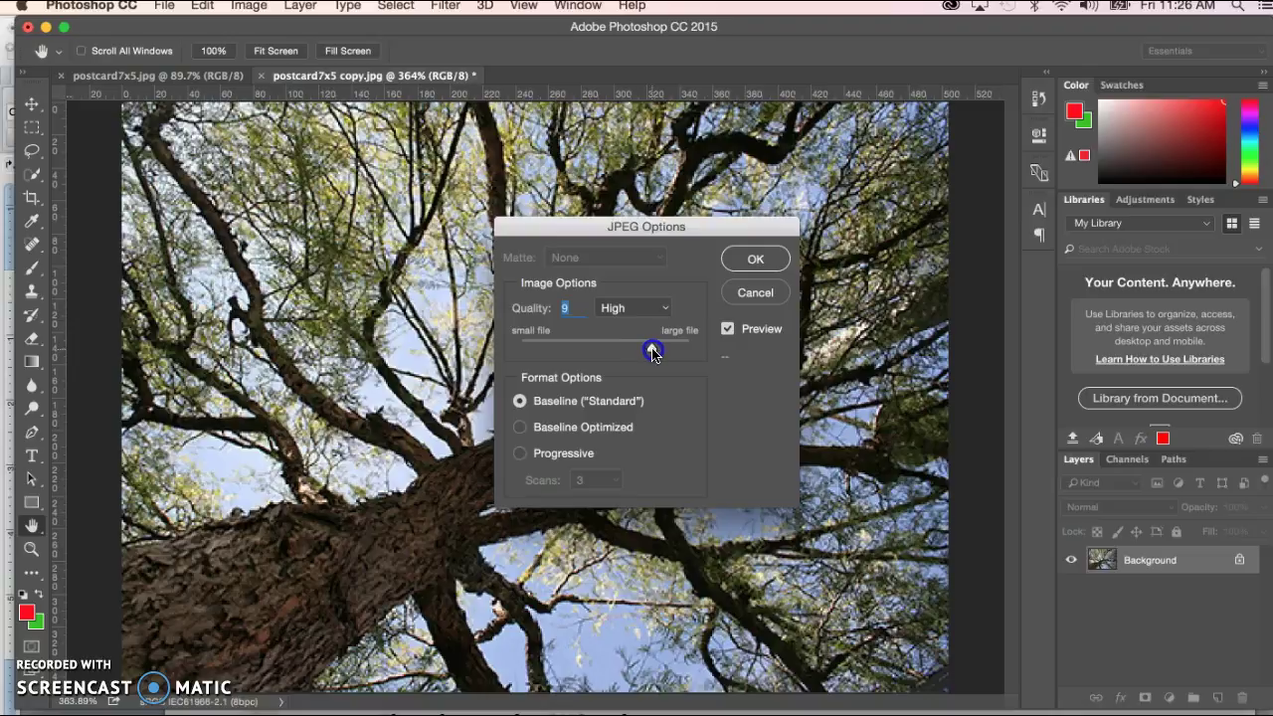
mouse_move(651, 351)
left_mouse_down()
mouse_move(709, 358)
mouse_move(648, 359)
left_mouse_up()
left_click_drag(647, 351, 682, 348)
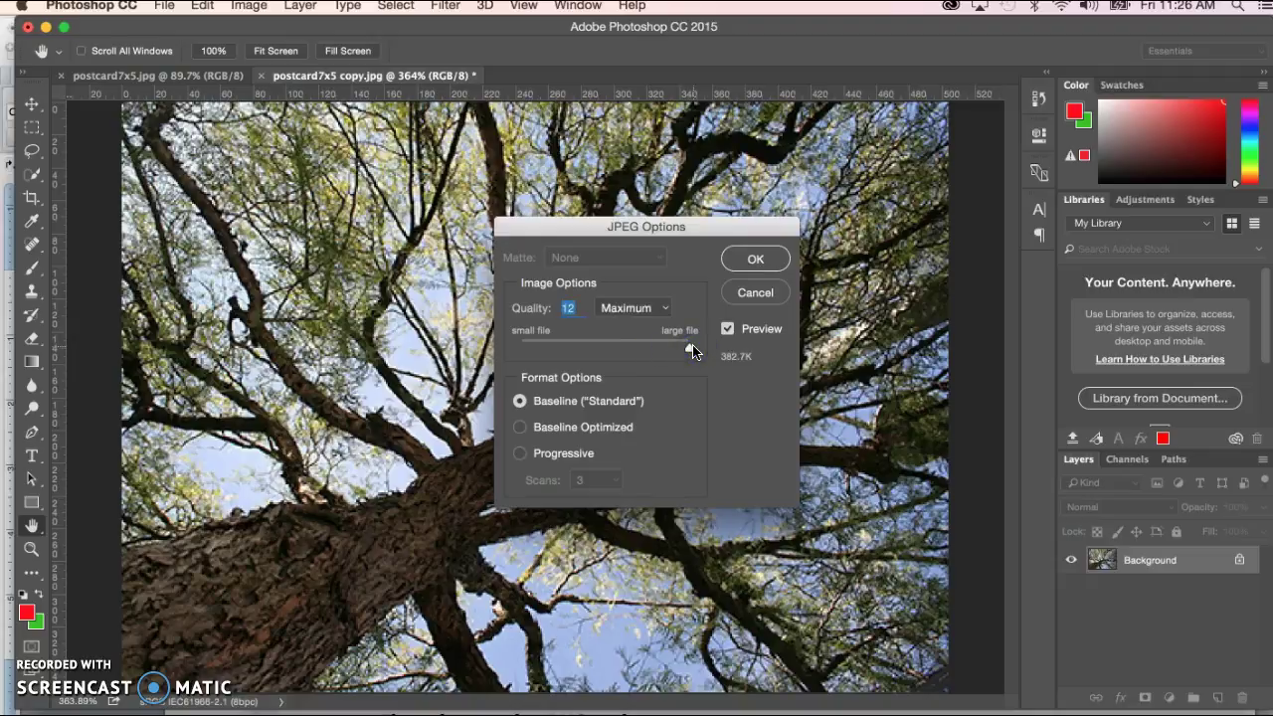